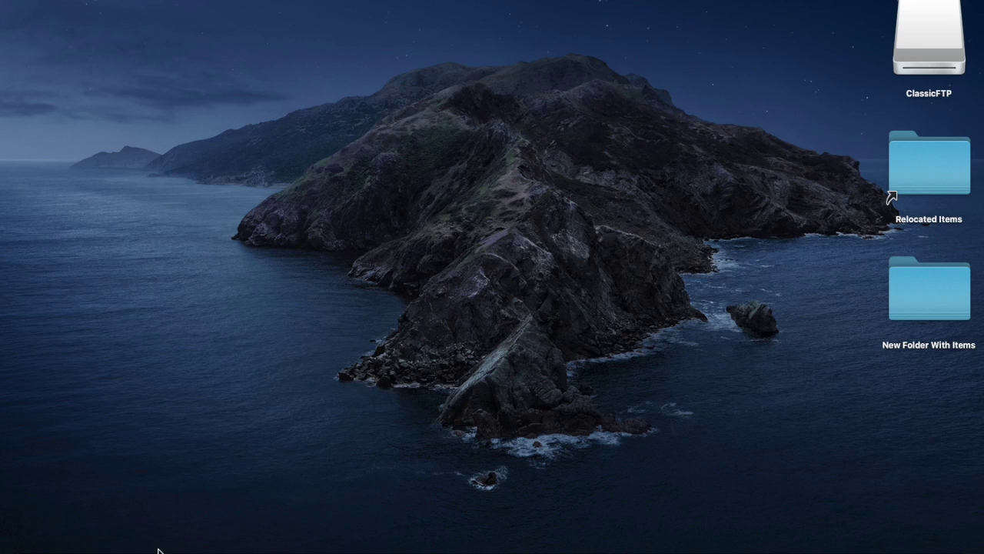
Open Safari in full screen and go to the Big Cartel website, bigcartel.com
click(129, 547)
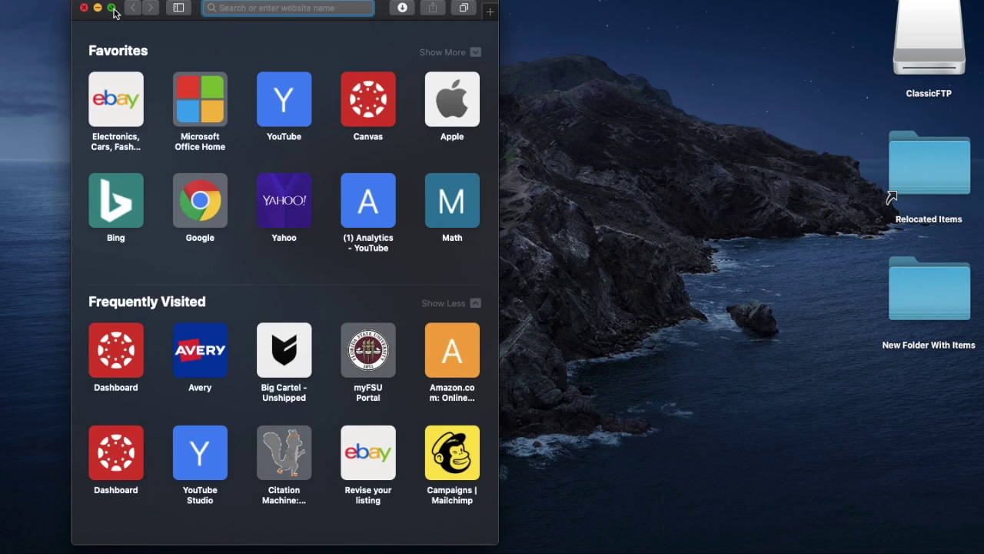
click(112, 7)
text(bi)
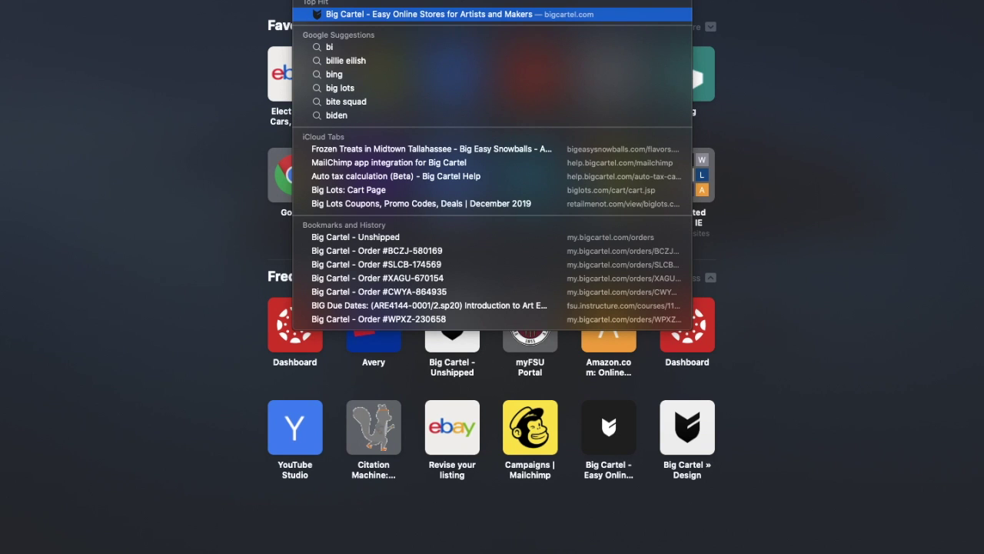
key(Return)
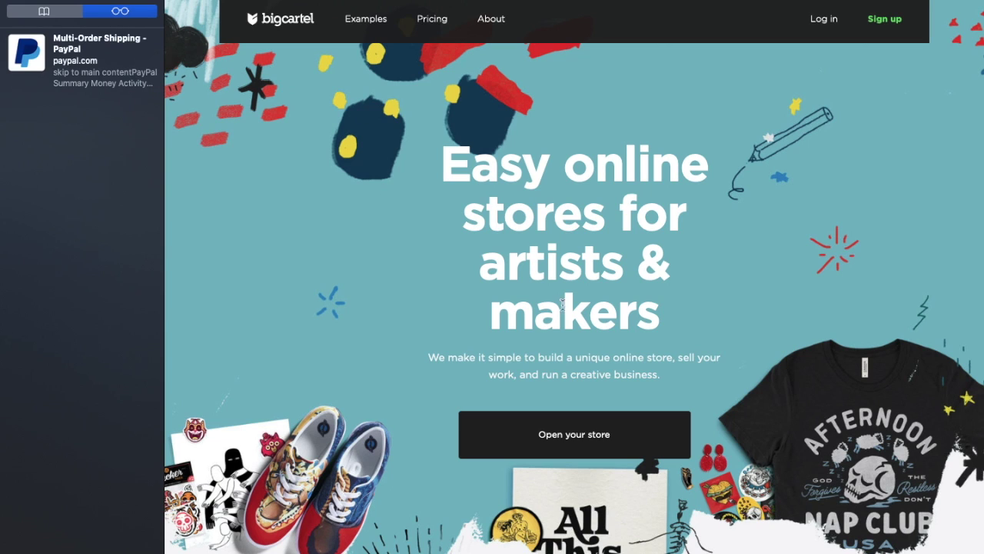
Look through the Big Cartel home page from the introduction to the monthly pricing section
scroll(457, 266, down, 5)
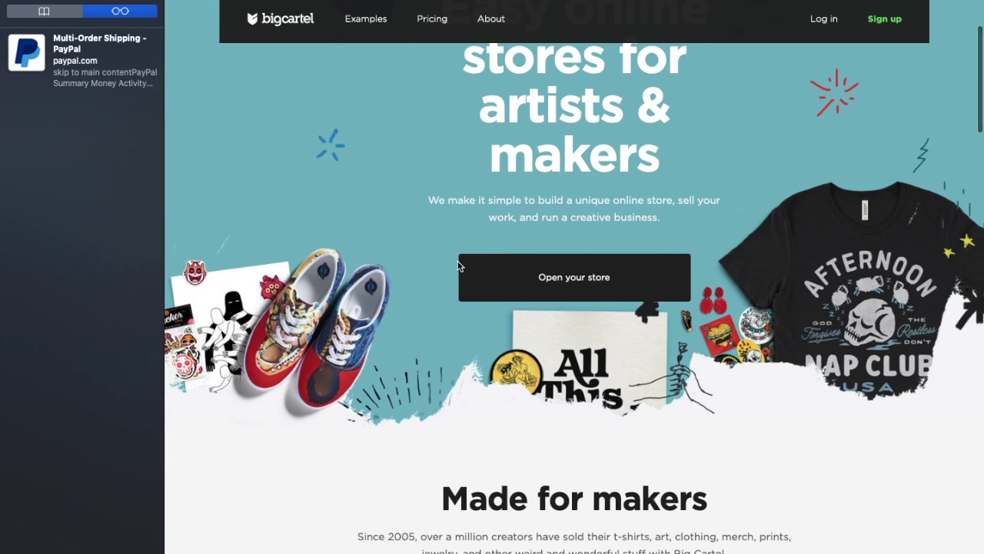
scroll(458, 266, down, 5)
scroll(458, 266, down, 4)
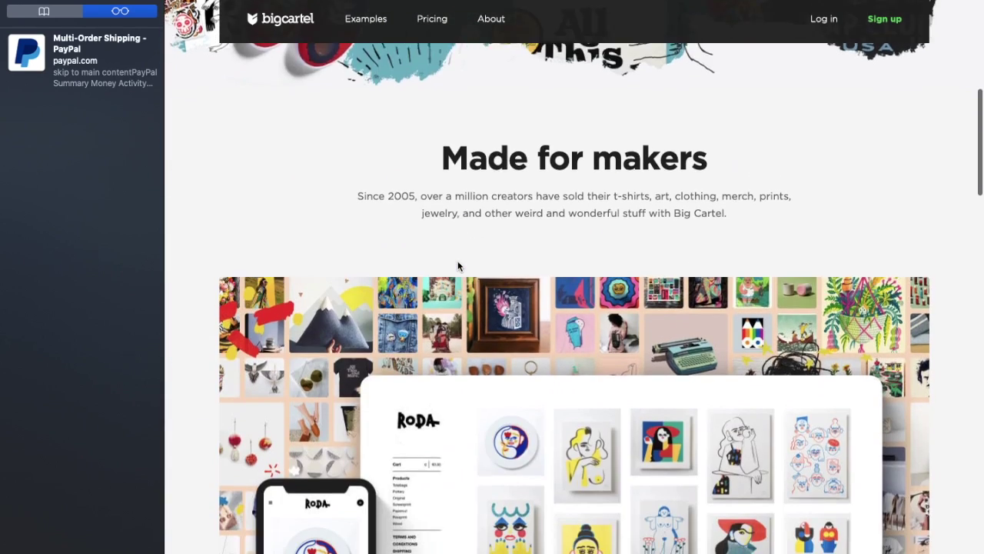
scroll(457, 266, down, 12)
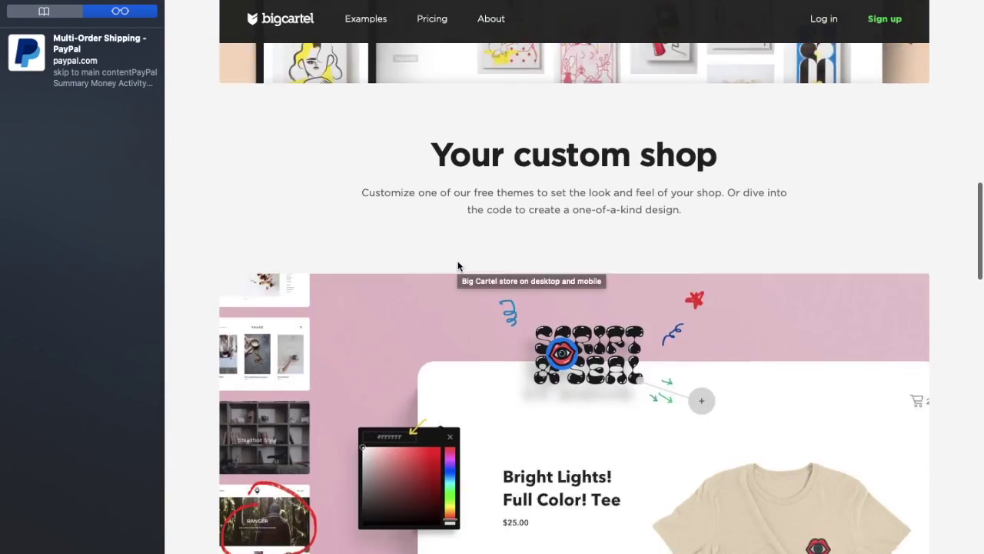
scroll(457, 266, down, 8)
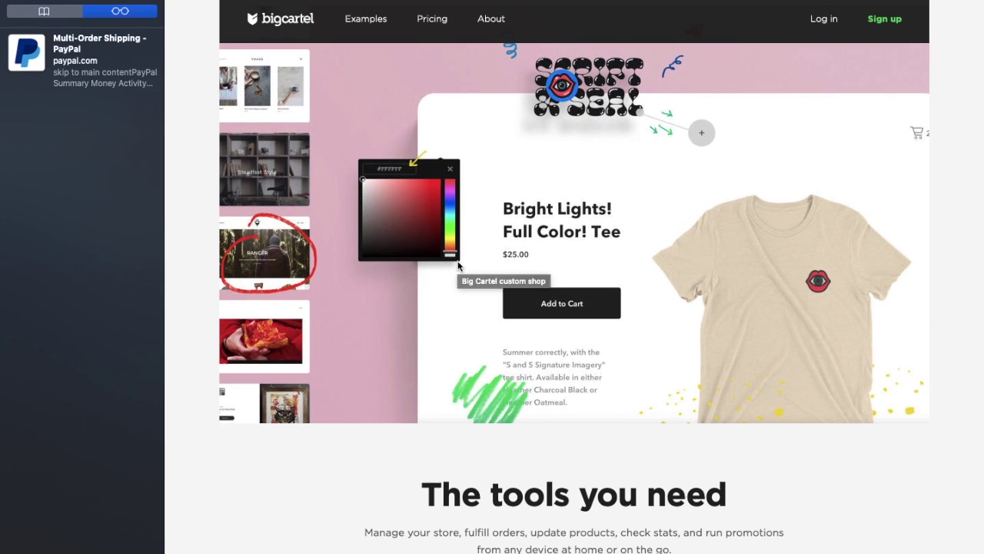
scroll(457, 266, down, 15)
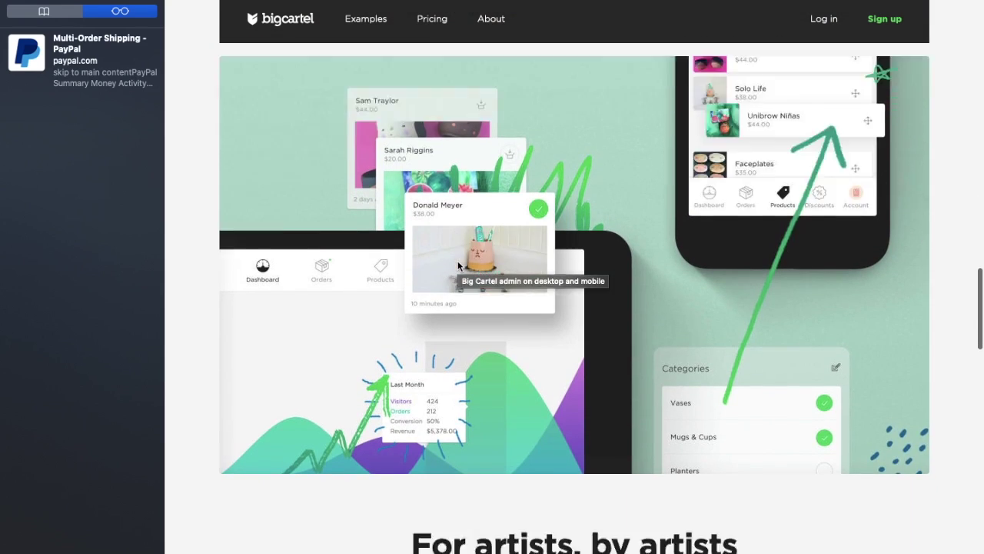
scroll(457, 266, down, 8)
scroll(458, 266, down, 3)
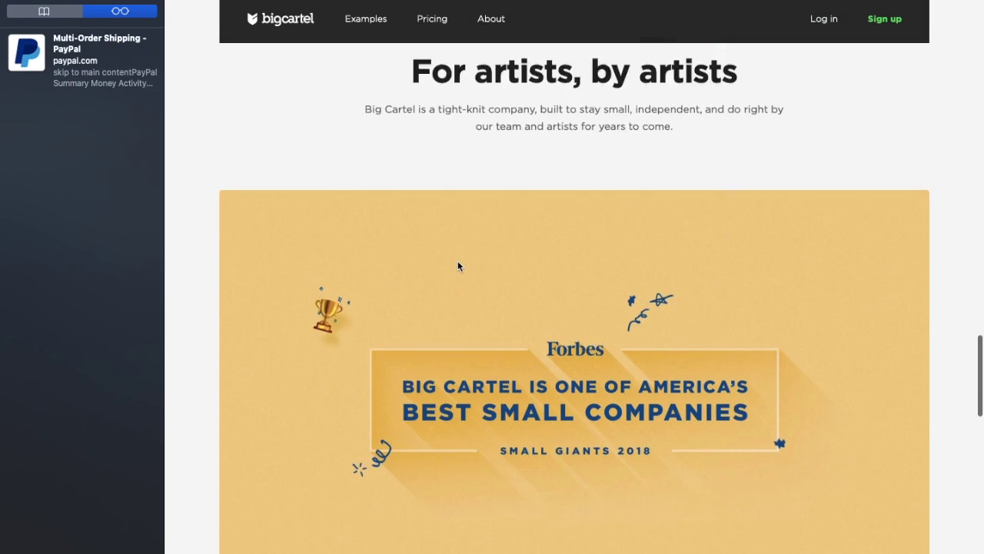
scroll(457, 266, down, 10)
scroll(458, 266, down, 4)
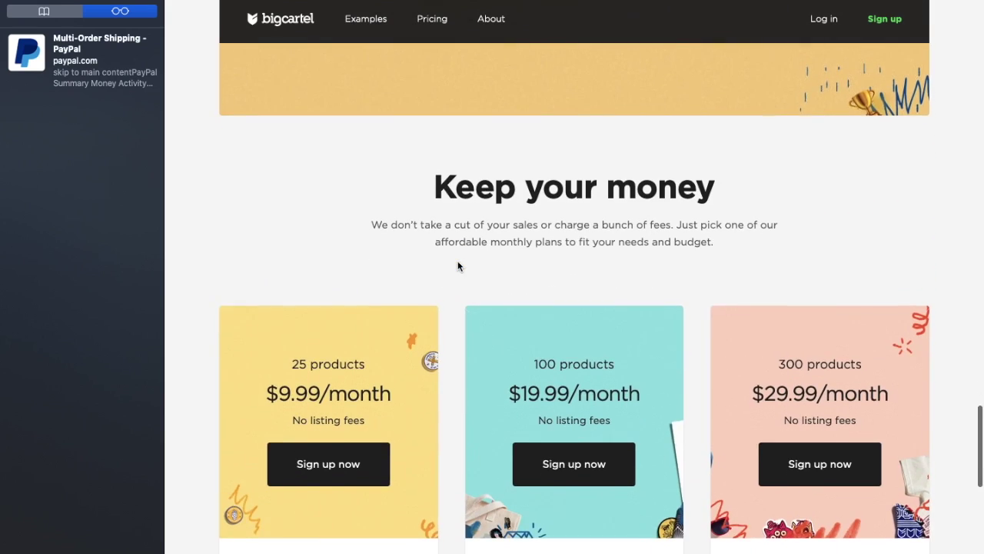
Compare the prices, product limits and feature lists of the Platinum, Diamond and Titanium plans
scroll(457, 266, down, 4)
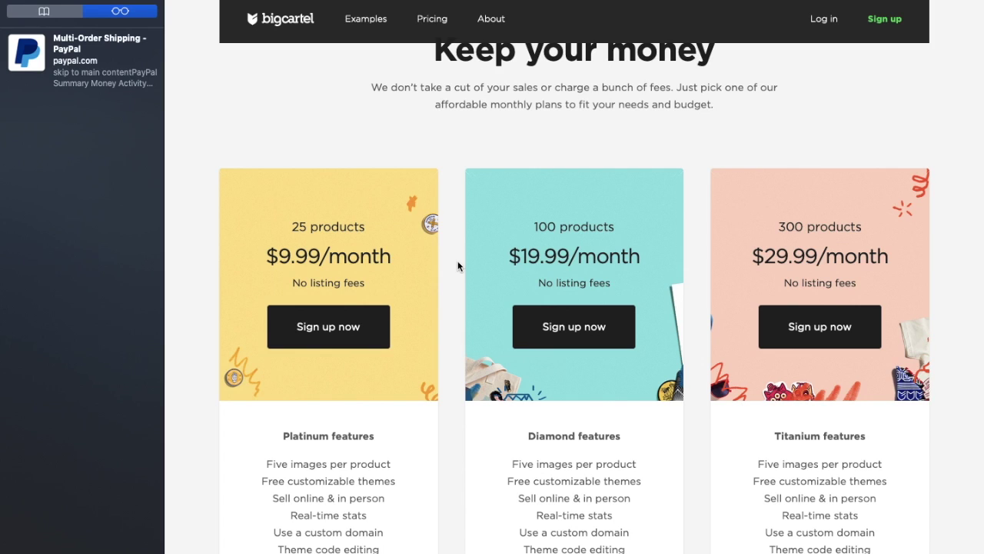
scroll(457, 266, down, 5)
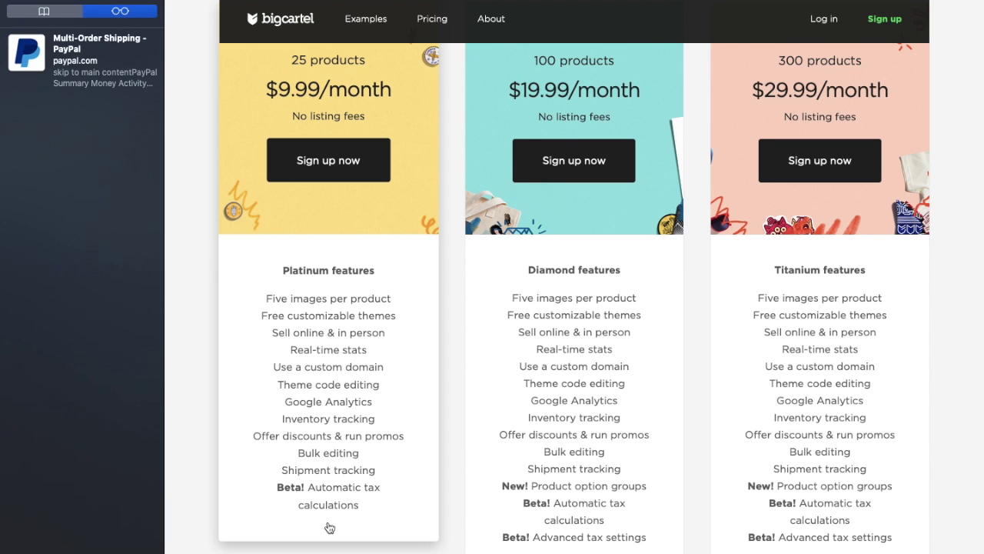
scroll(492, 346, up, 3)
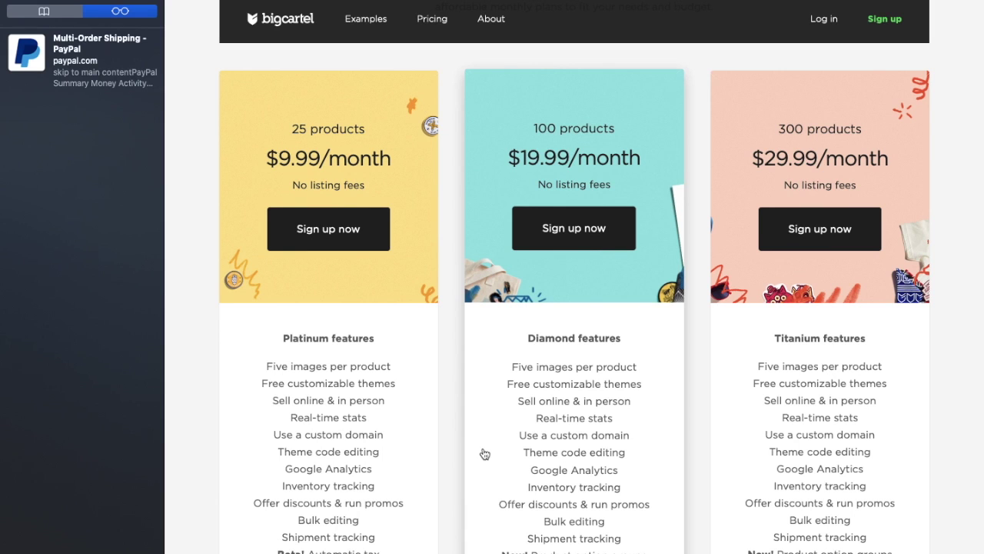
scroll(484, 453, down, 1)
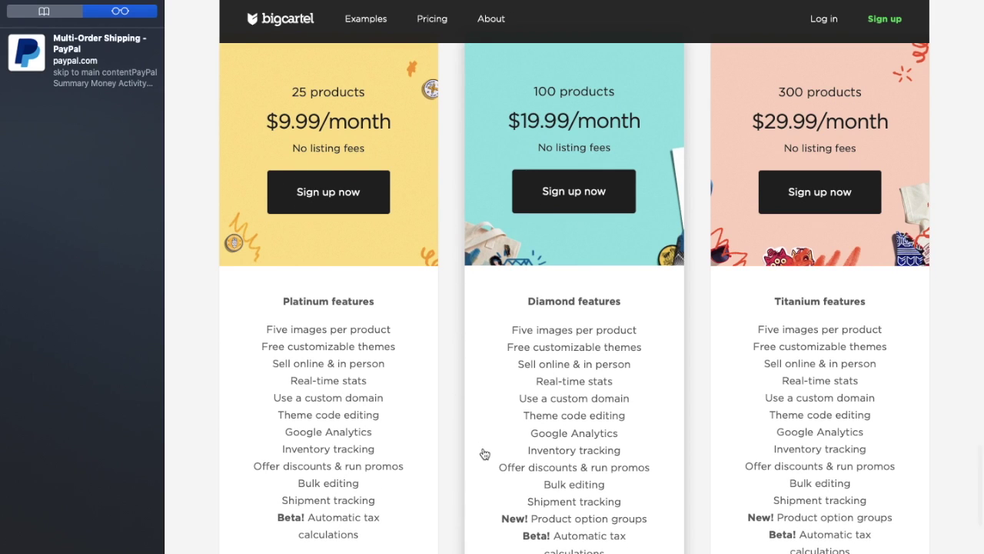
scroll(554, 462, down, 3)
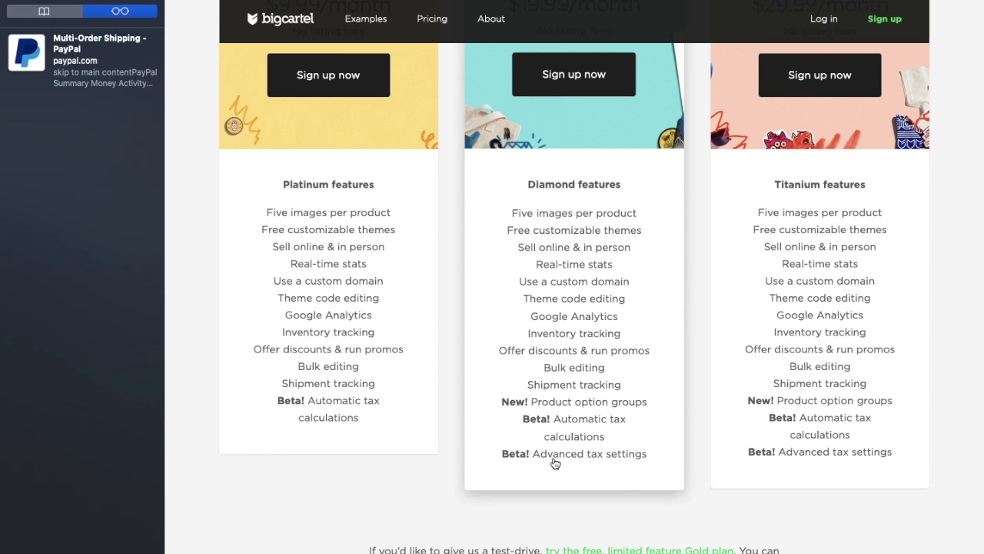
scroll(555, 463, up, 5)
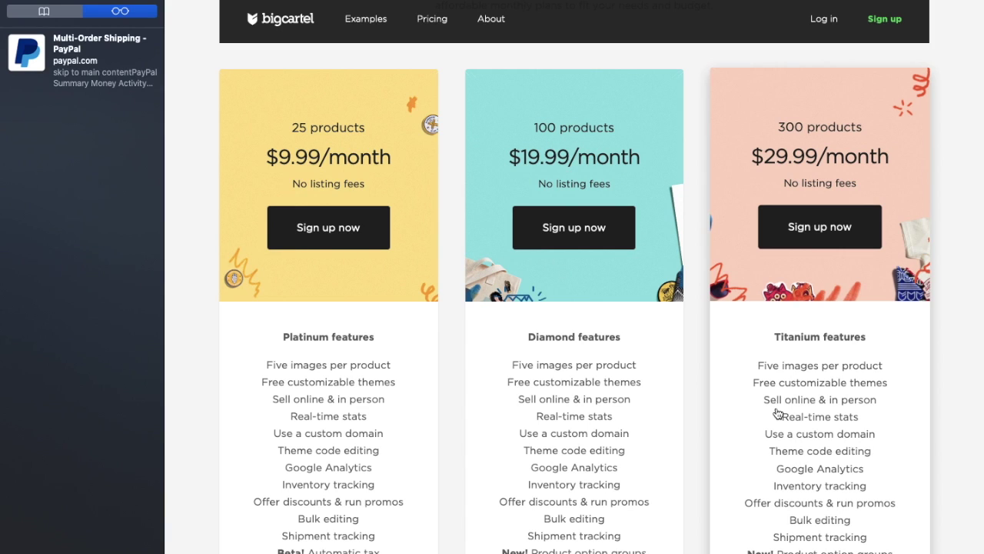
scroll(778, 413, down, 5)
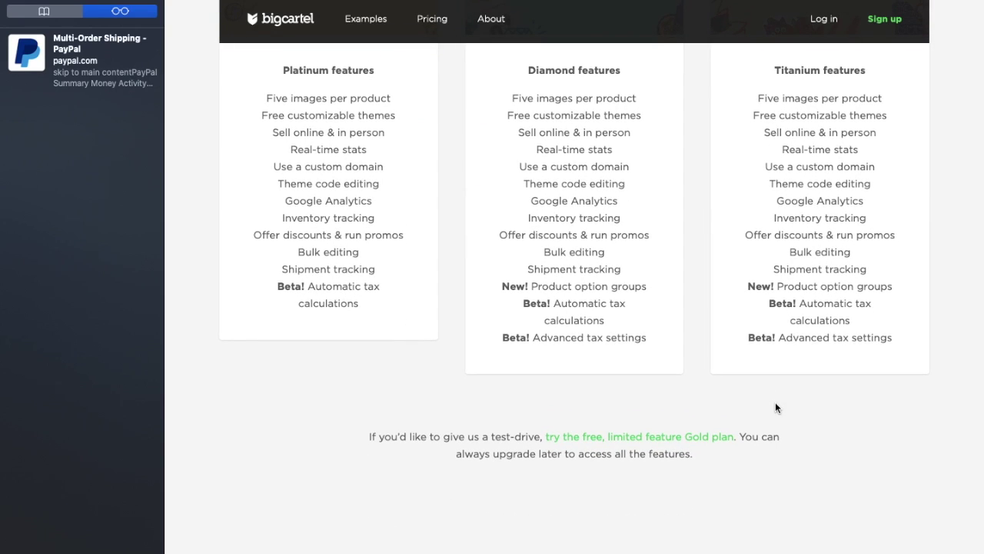
scroll(775, 408, up, 4)
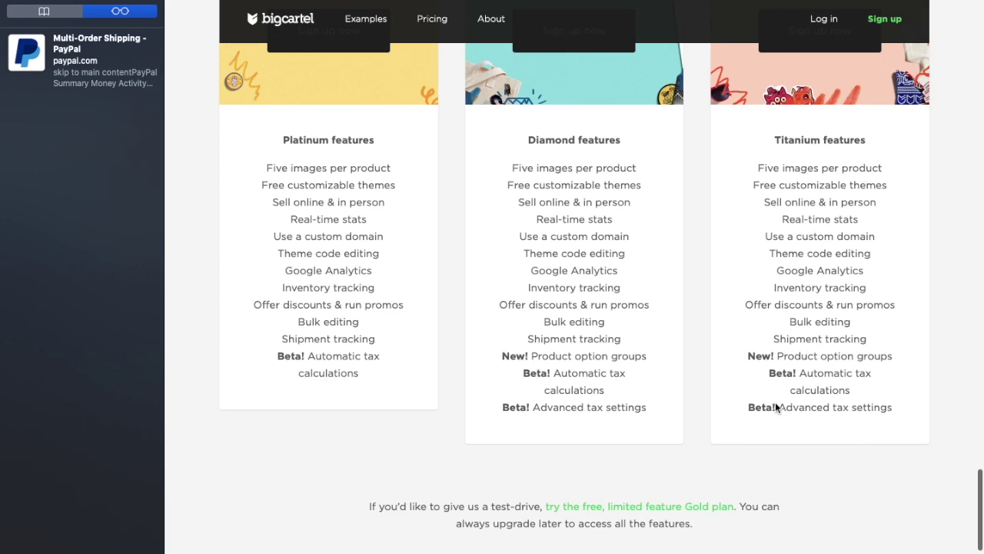
scroll(746, 193, up, 3)
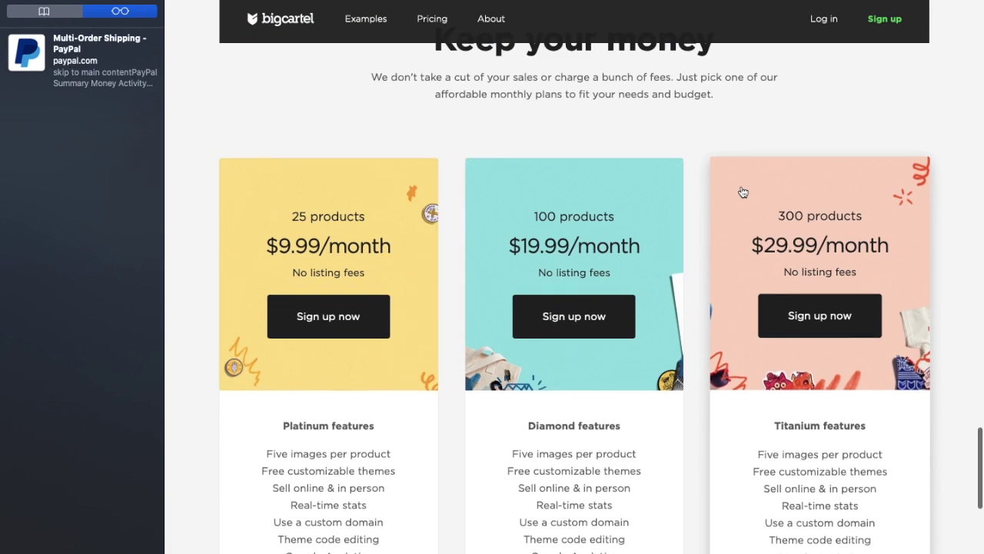
scroll(743, 192, up, 6)
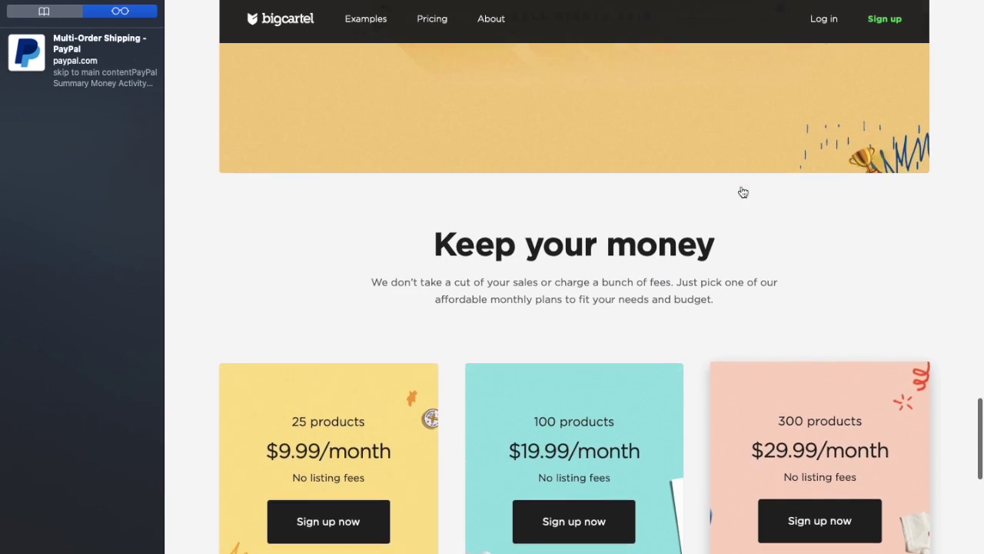
scroll(741, 190, up, 1)
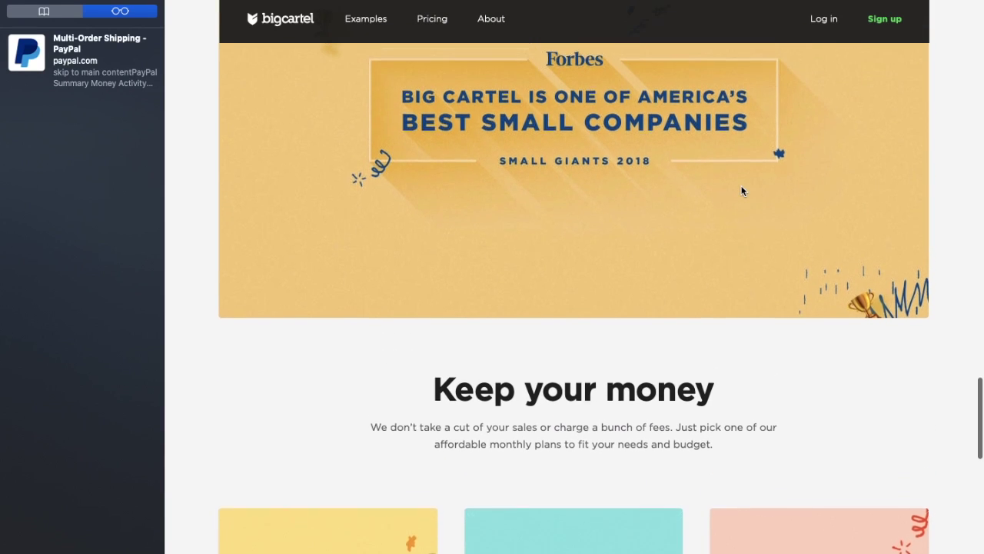
Open Big Cartel's sign-up page and review the plans offered there
click(892, 21)
scroll(576, 281, down, 8)
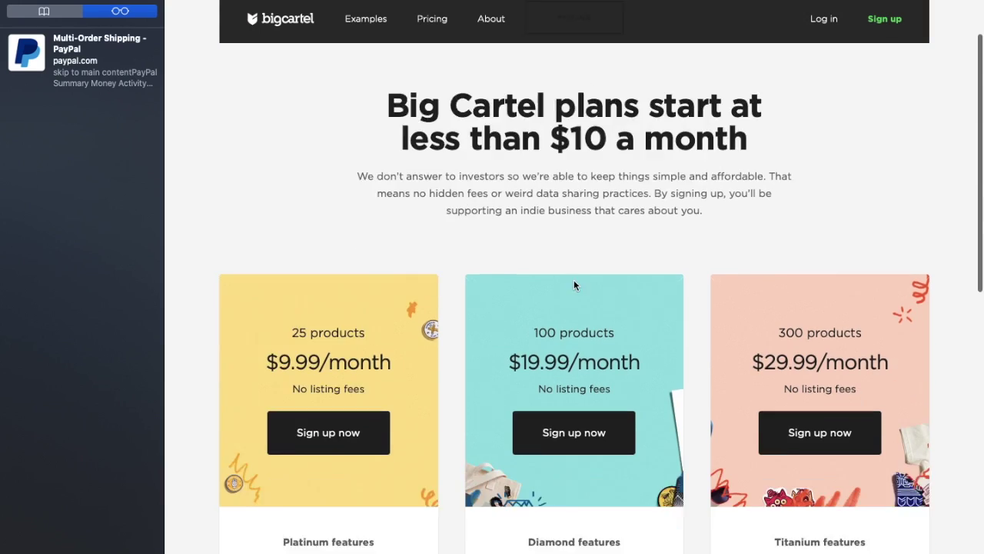
scroll(574, 285, up, 8)
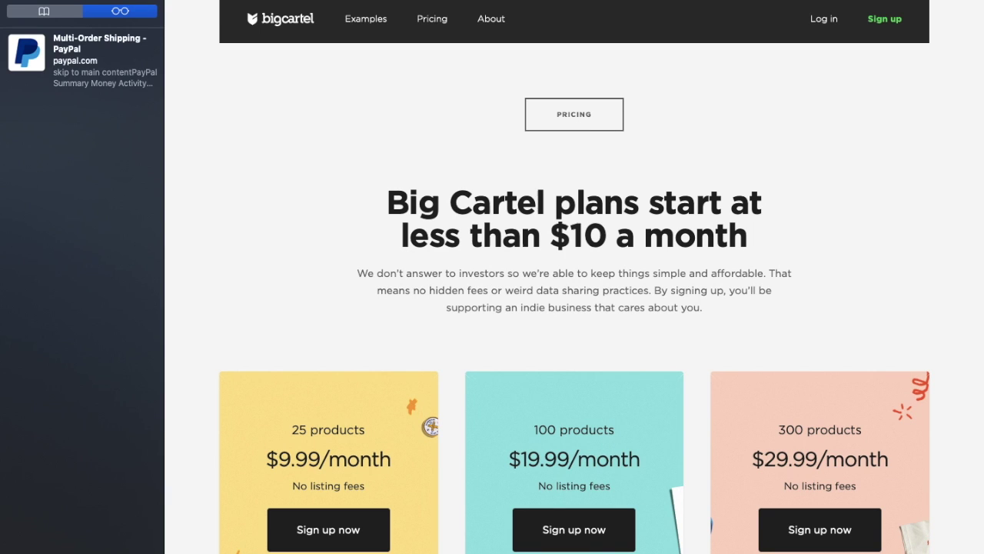
Search the web for "free website bigcartel"
key(super+l)
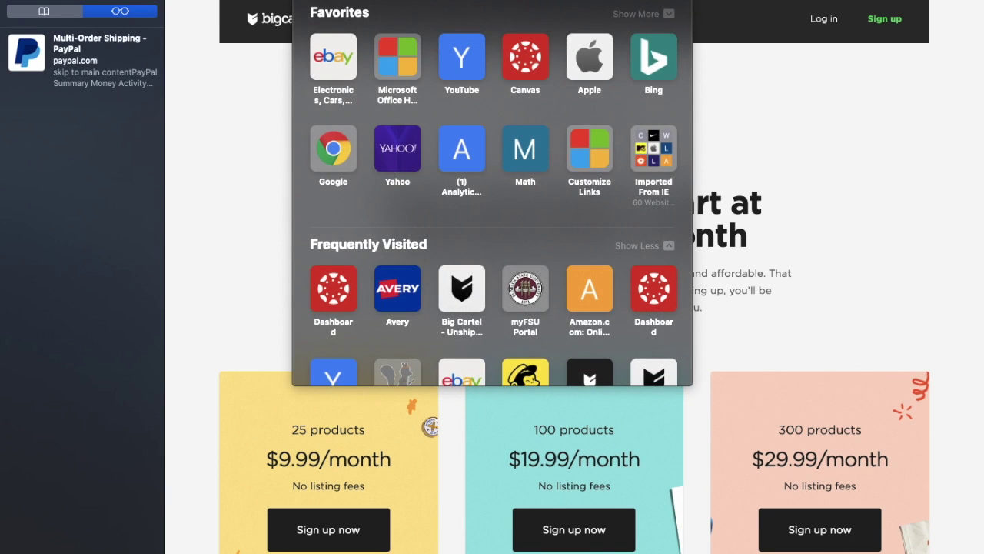
text(free)
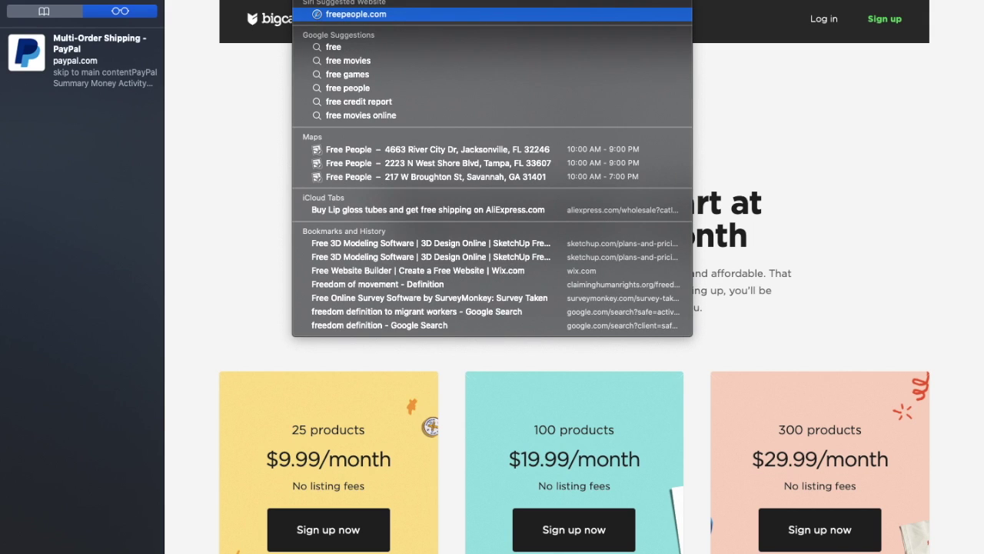
text( website bigcartel)
key(Return)
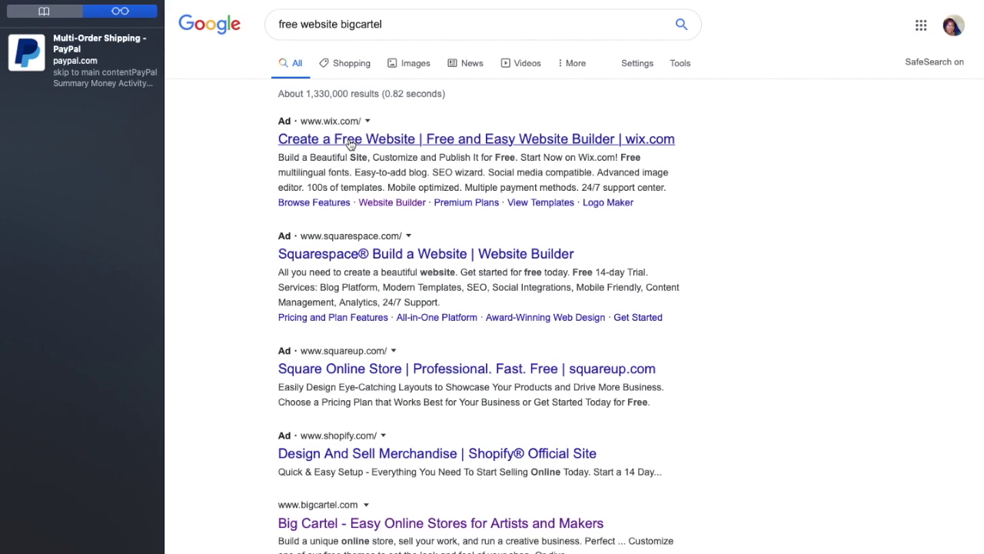
Open the "Free and Easy Online Stores - Big Cartel" search result
scroll(362, 431, down, 3)
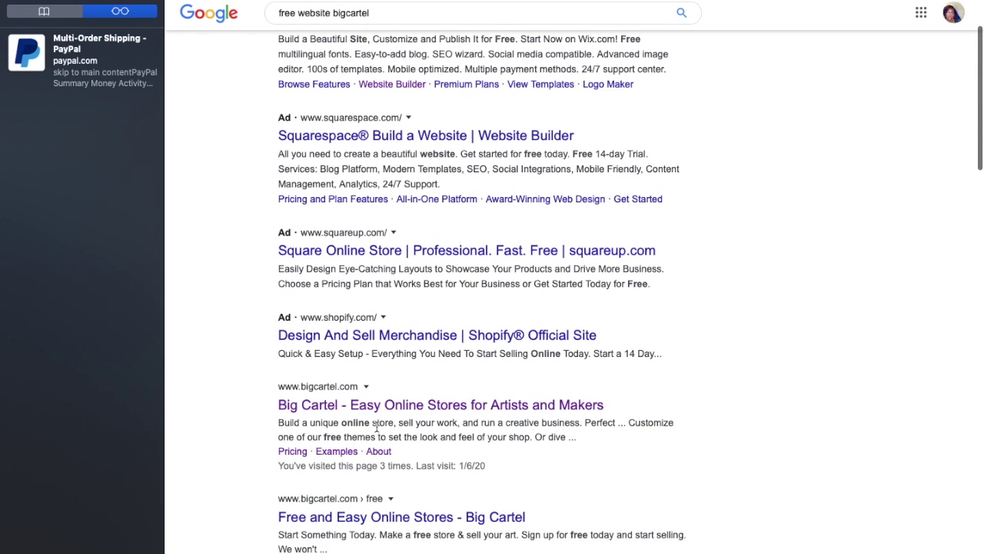
scroll(365, 426, down, 3)
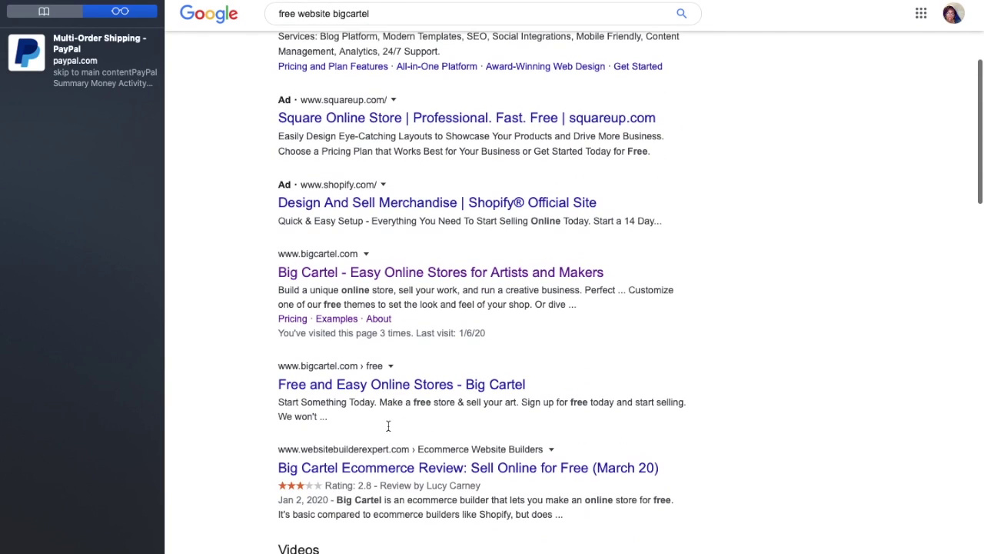
click(365, 386)
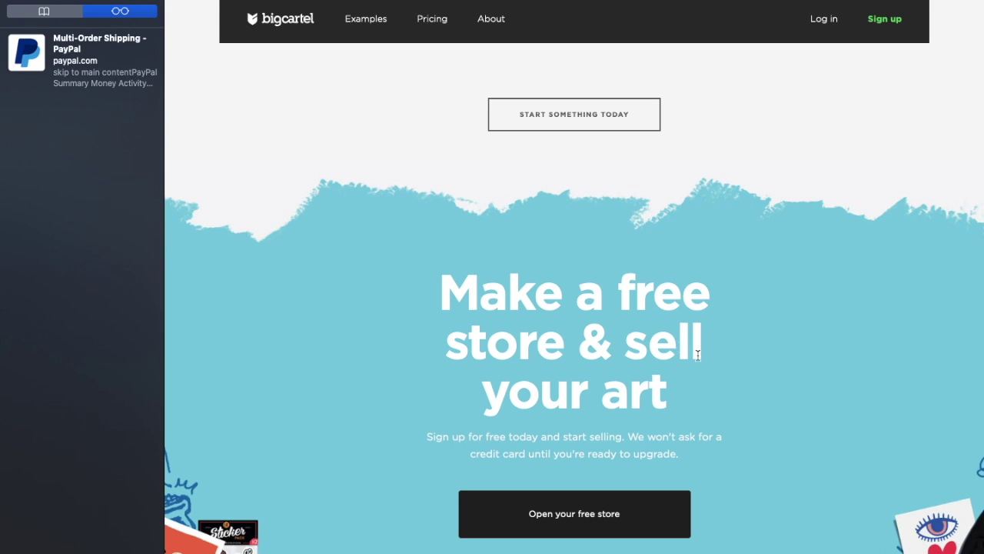
Open the sign-up form for a free store and place the cursor in the email address field
click(545, 1)
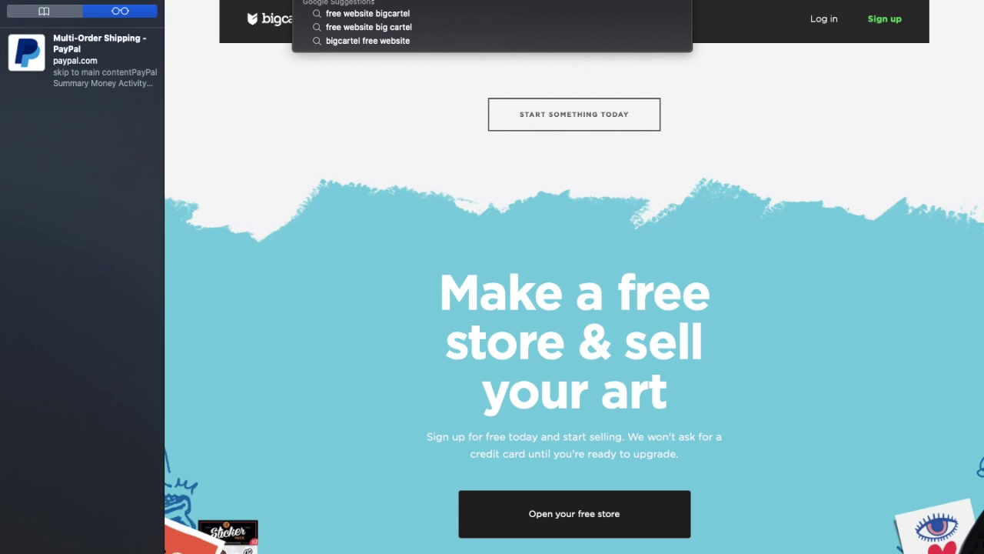
scroll(685, 289, down, 5)
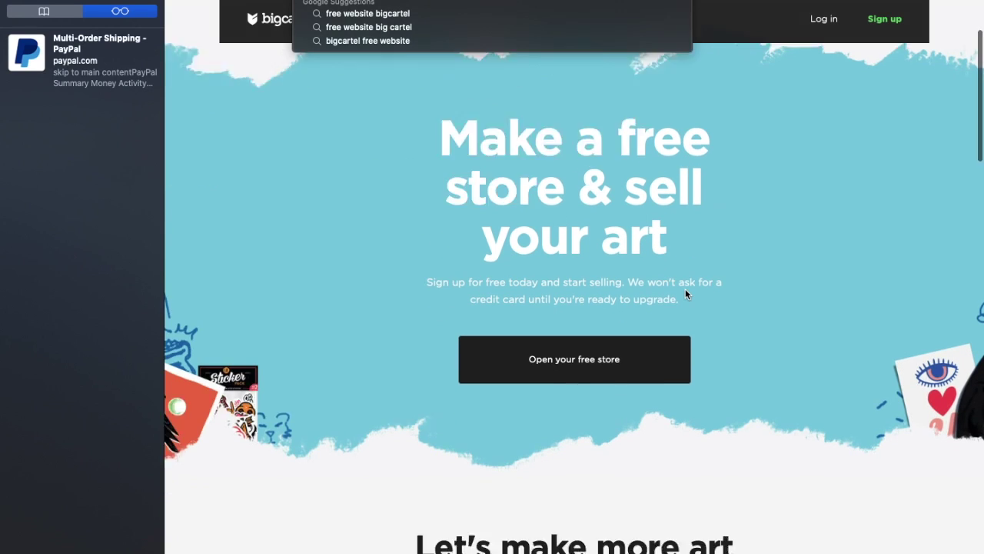
scroll(685, 289, down, 5)
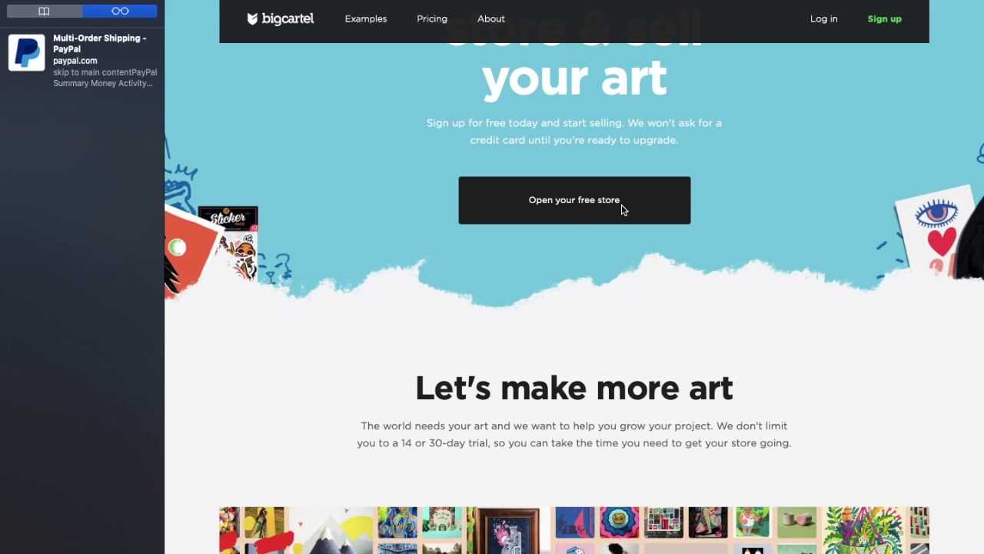
click(623, 210)
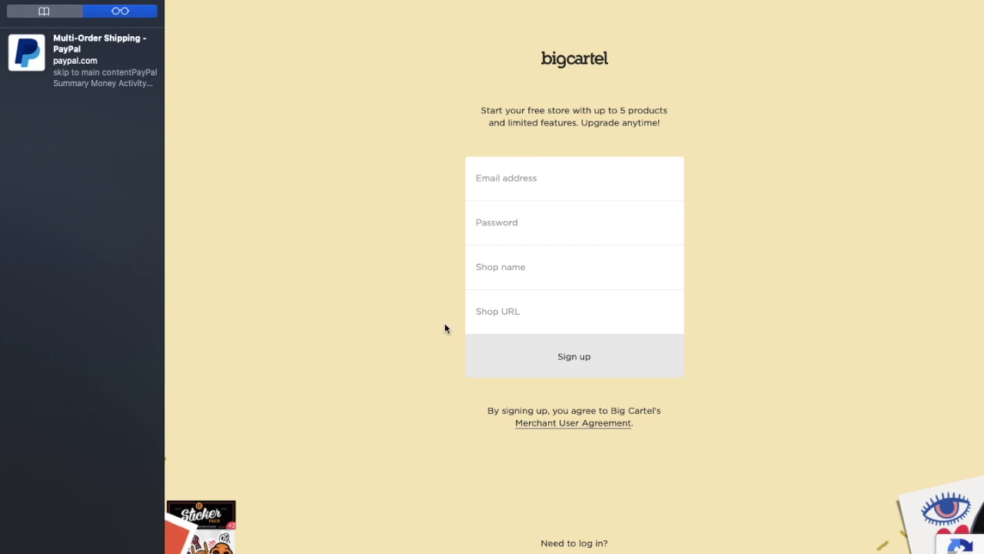
click(542, 183)
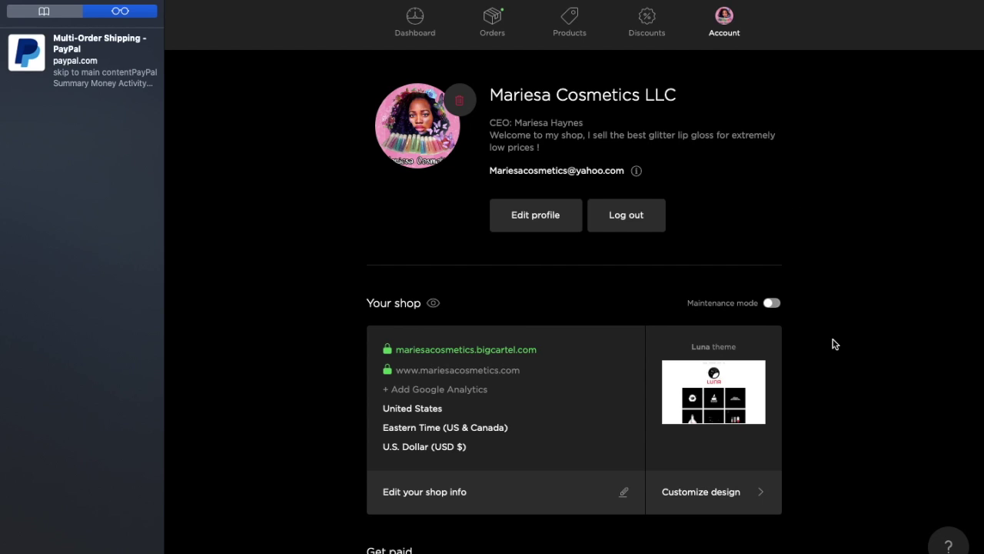
Review the account page's sections on shop info, payments, billing, taxes, preferences and security
scroll(835, 344, down, 5)
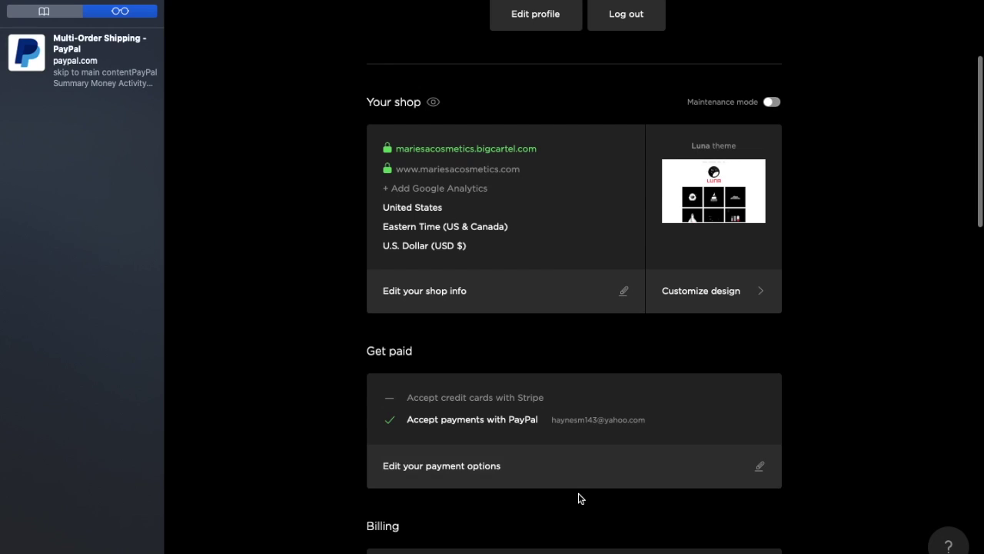
scroll(580, 495, down, 5)
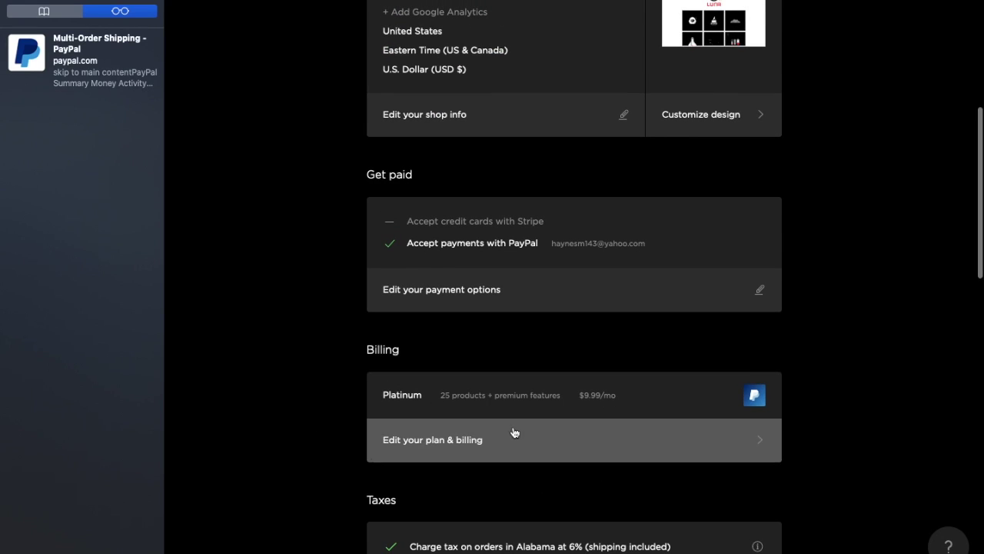
scroll(548, 483, down, 10)
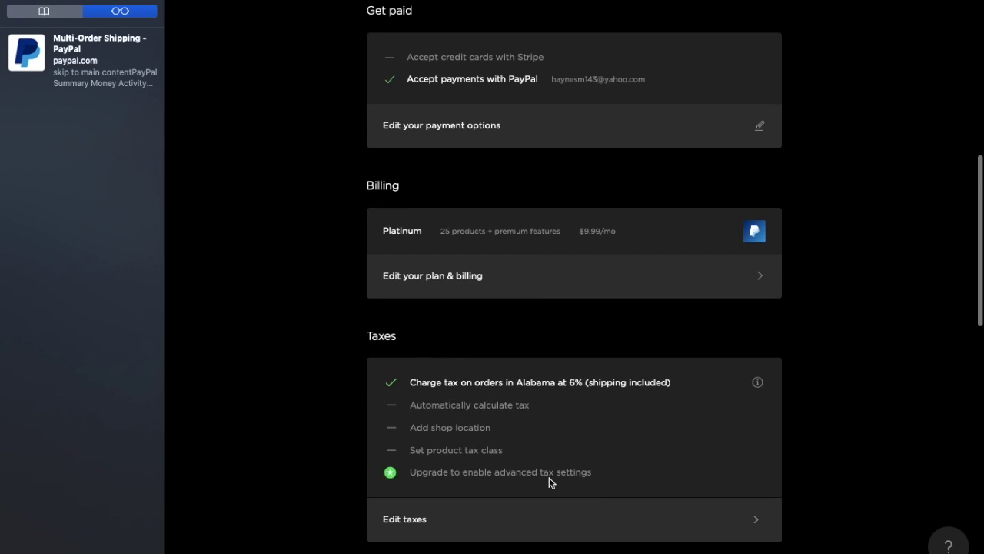
scroll(548, 482, down, 5)
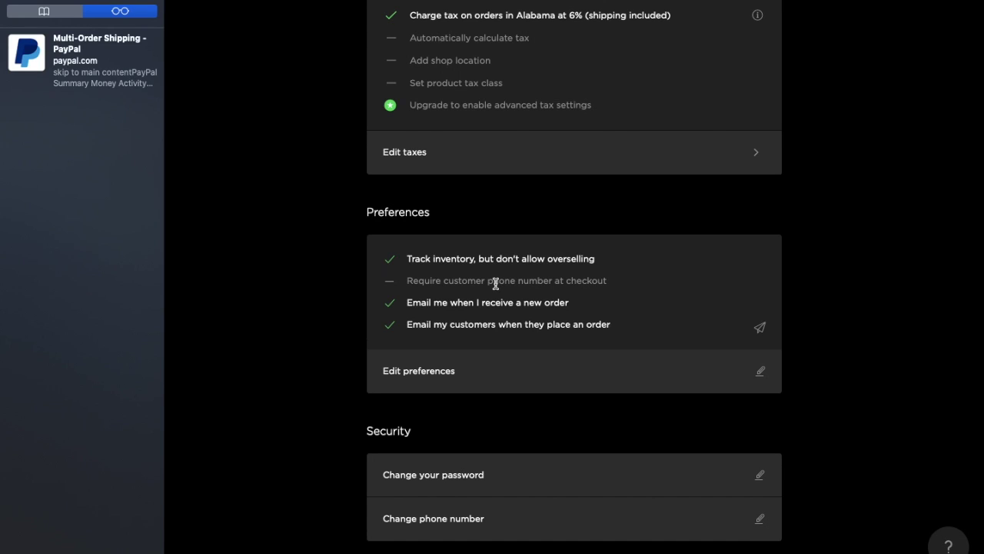
scroll(495, 284, up, 3)
scroll(494, 282, down, 5)
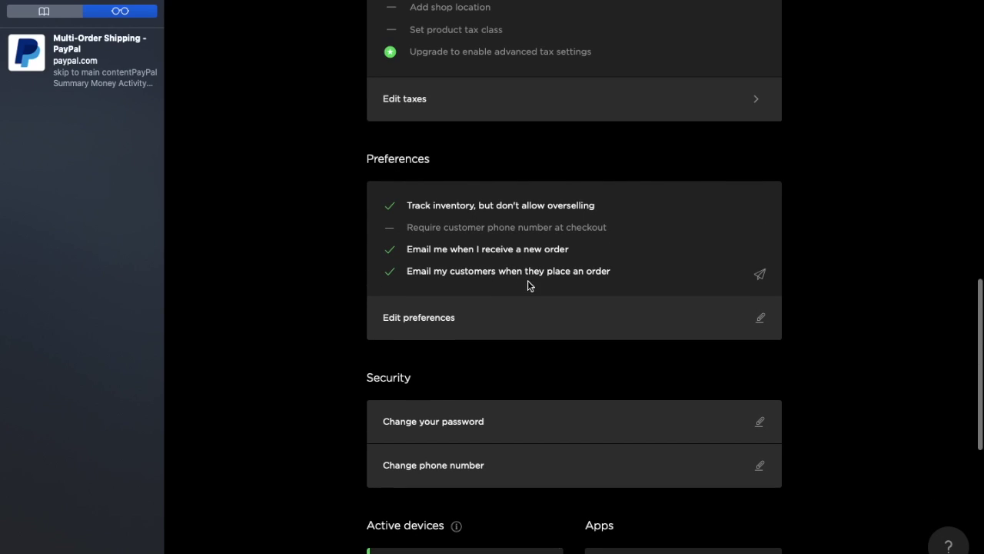
scroll(528, 286, up, 10)
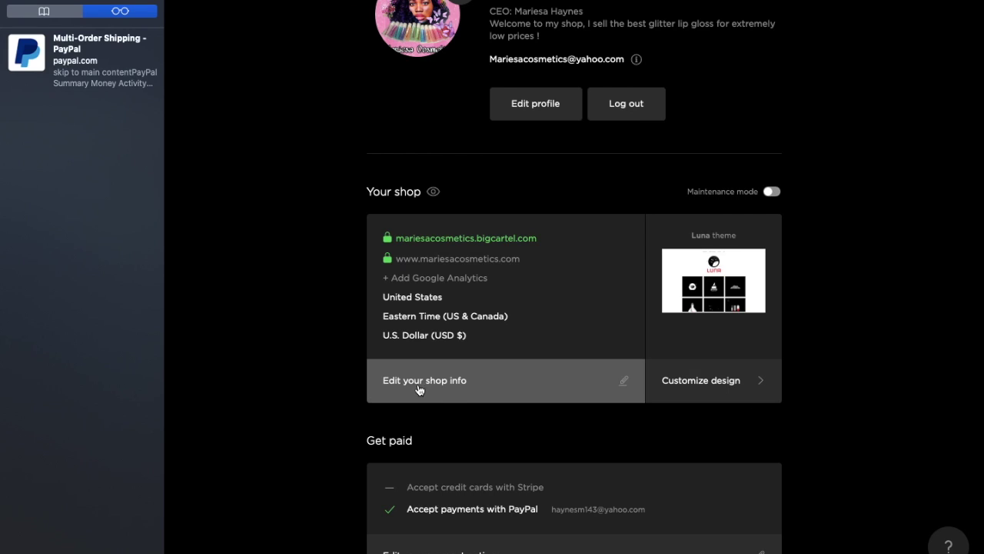
scroll(538, 380, up, 3)
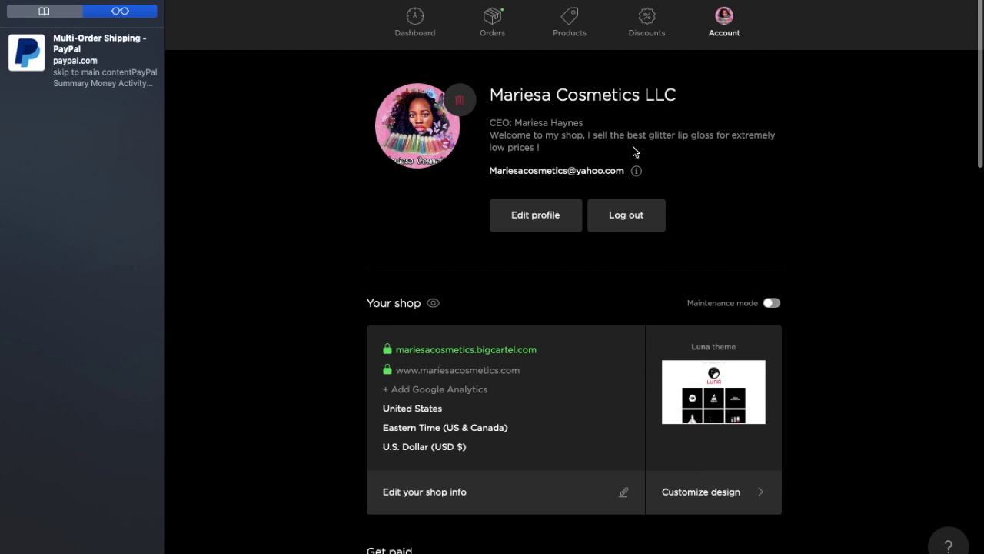
Read the explanation of the shop email address, then dismiss it and look over the shop details
click(636, 170)
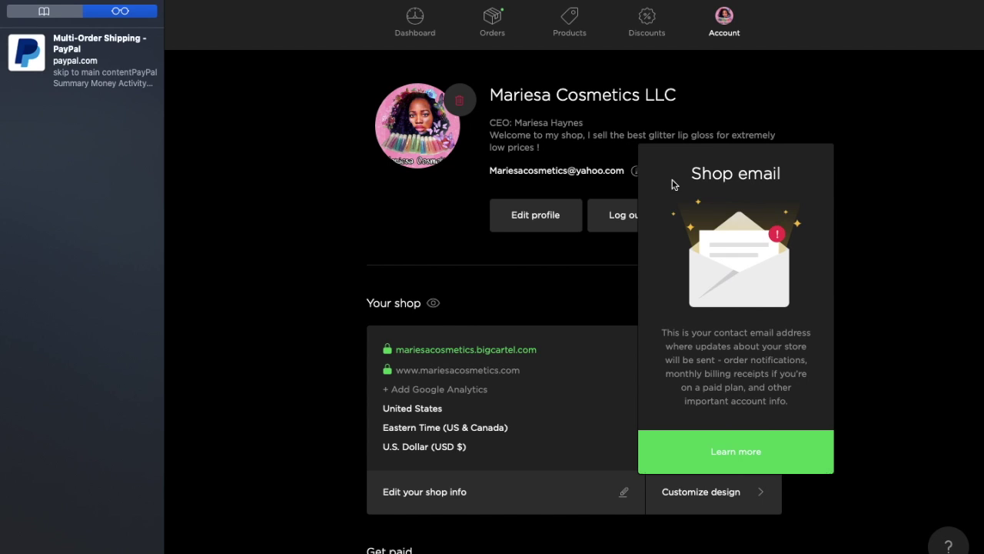
scroll(591, 368, down, 3)
scroll(592, 368, up, 2)
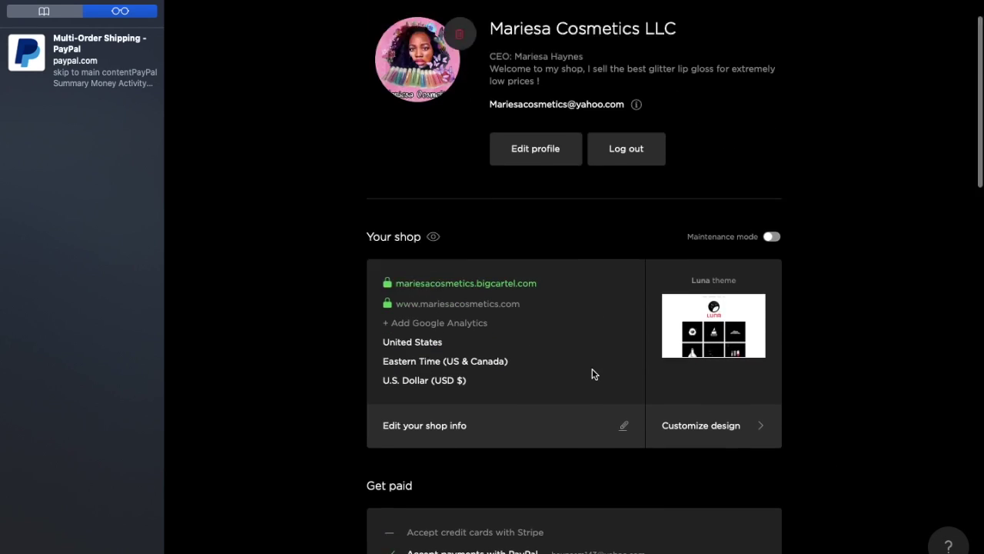
scroll(592, 374, up, 2)
scroll(592, 331, down, 3)
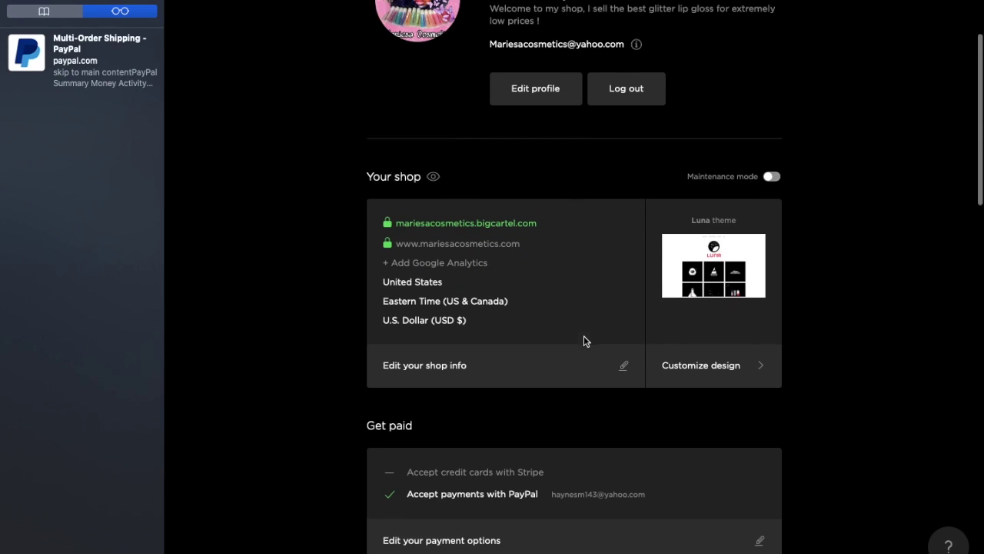
Open the shop's Luna theme in the design editor and look through the storefront preview's header, slideshow and product grid
click(713, 347)
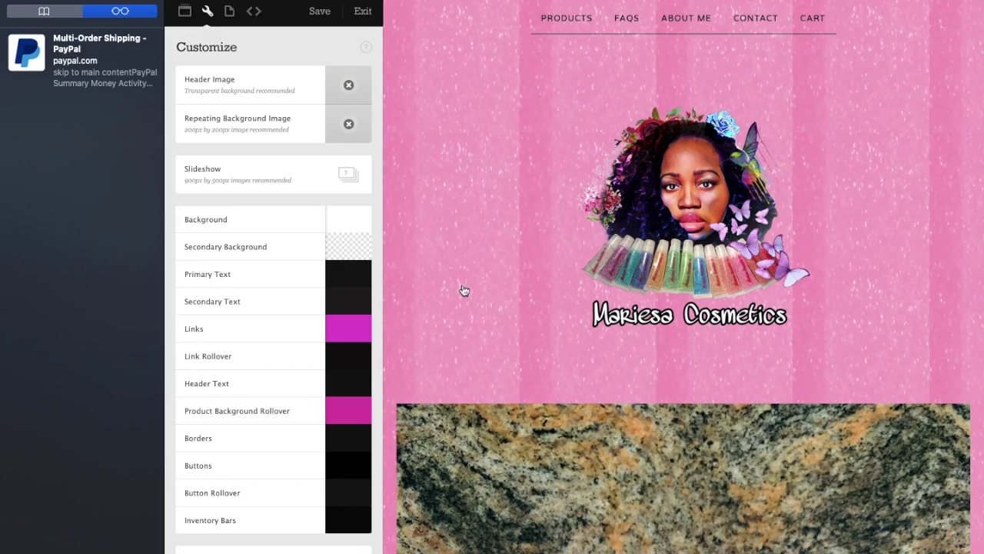
scroll(463, 288, down, 10)
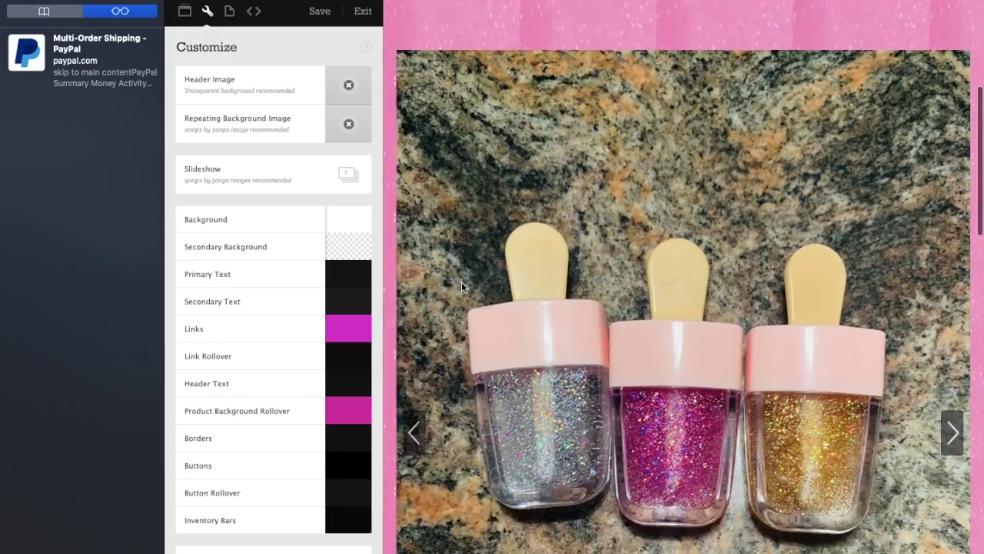
scroll(461, 287, down, 10)
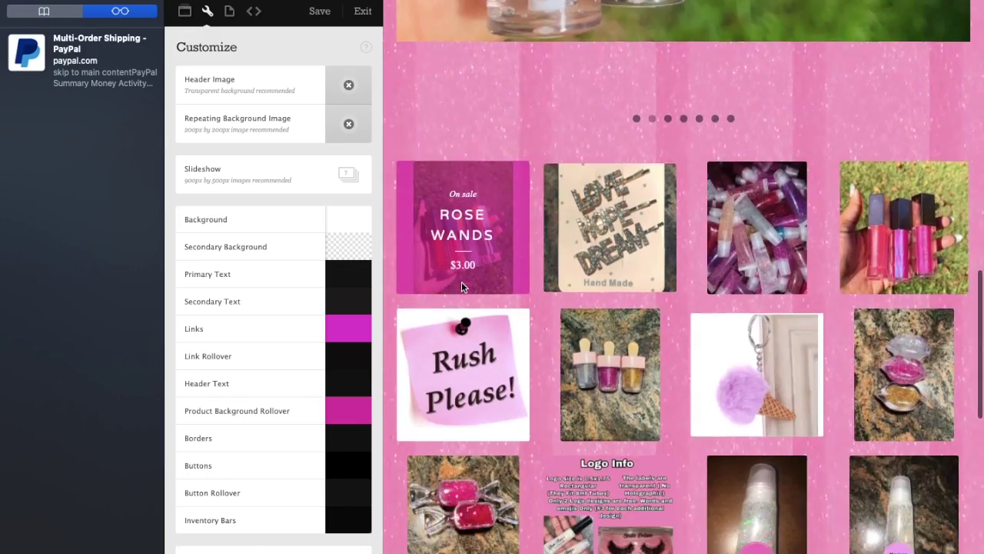
scroll(461, 287, down, 3)
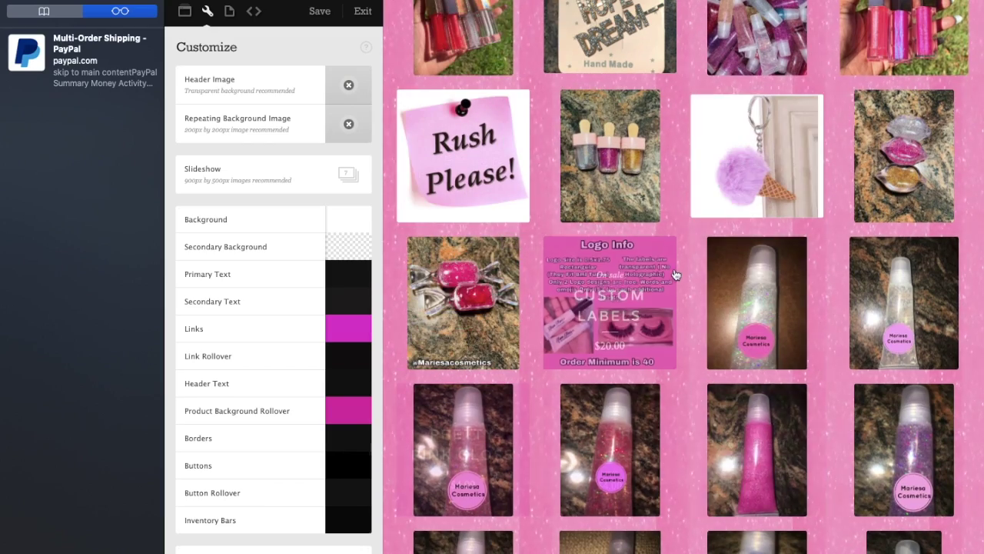
scroll(665, 275, up, 2)
scroll(675, 274, up, 6)
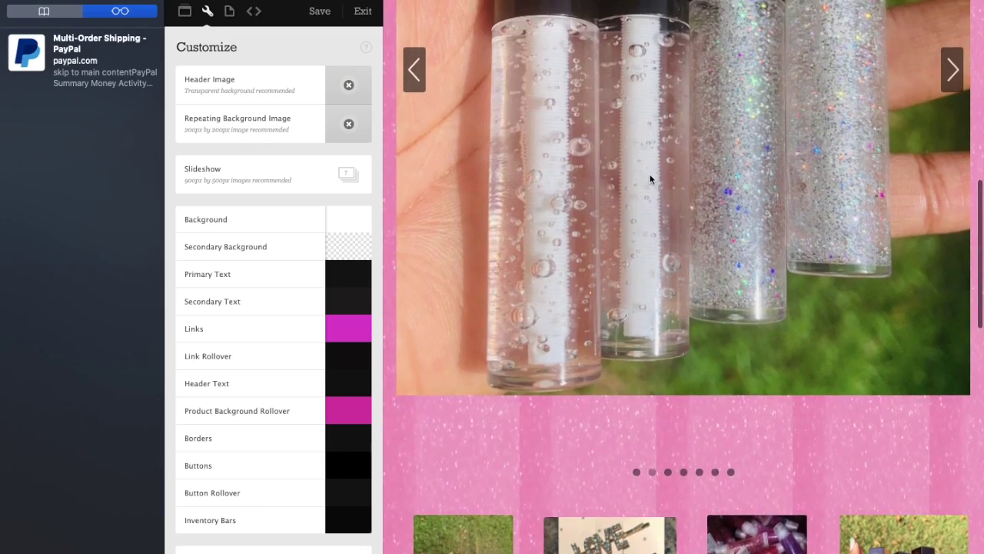
scroll(654, 200, down, 5)
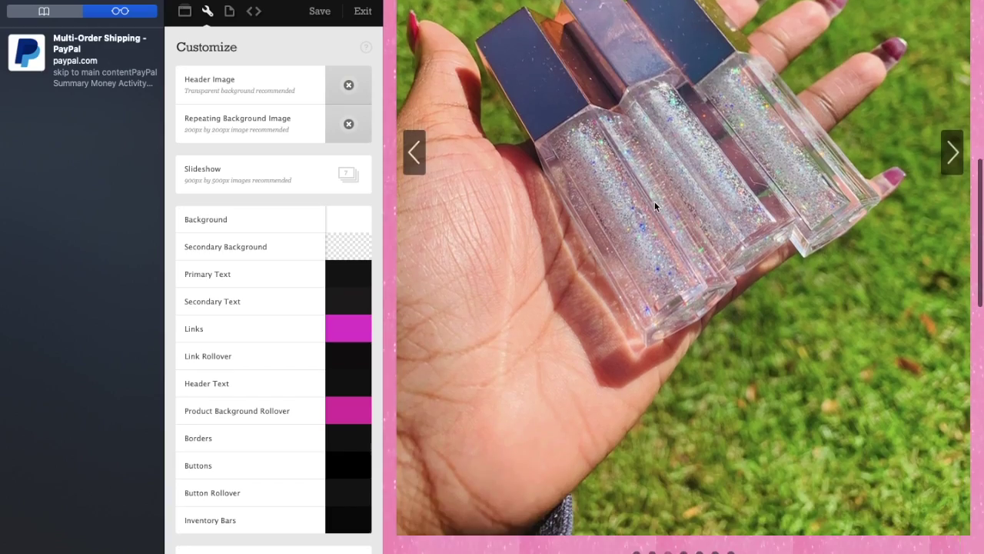
scroll(654, 200, up, 10)
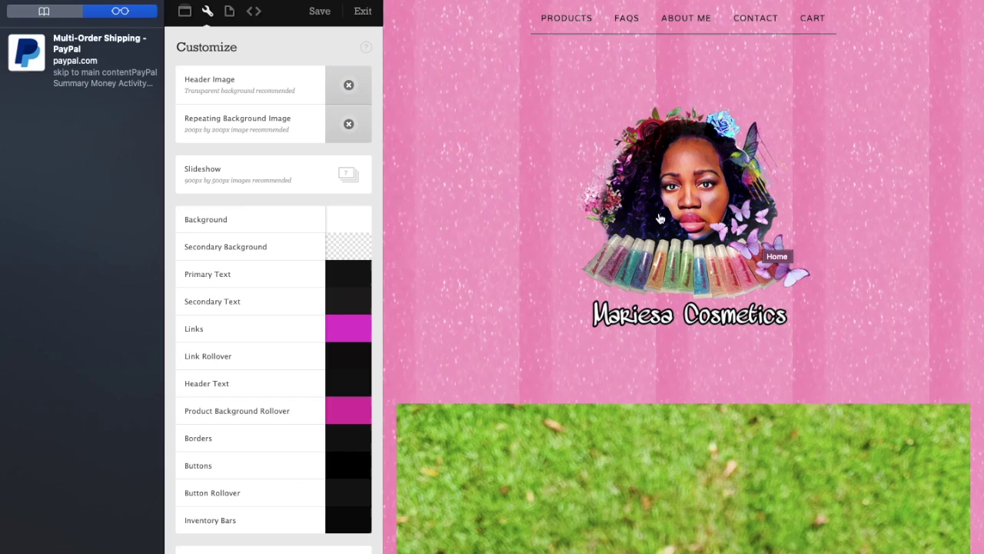
scroll(690, 179, down, 2)
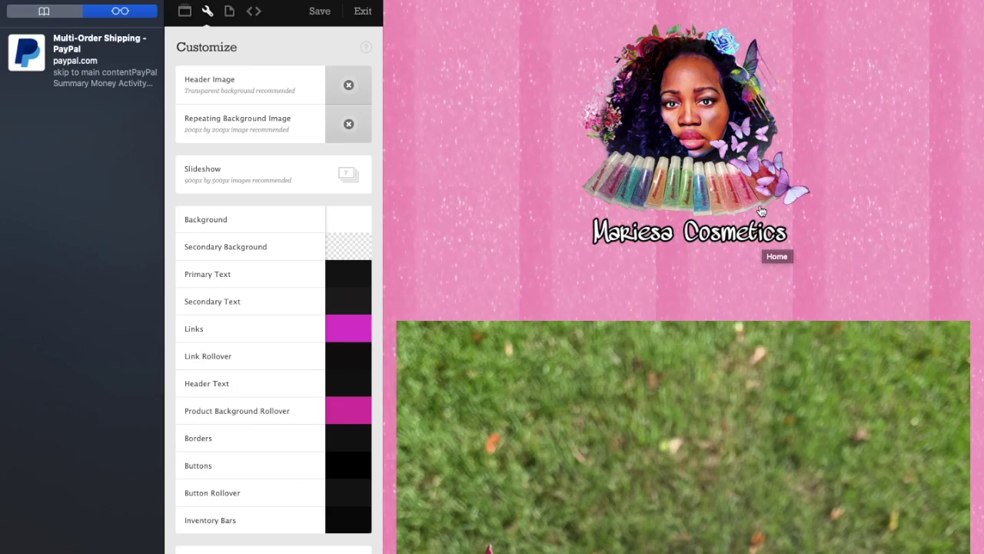
scroll(761, 211, down, 15)
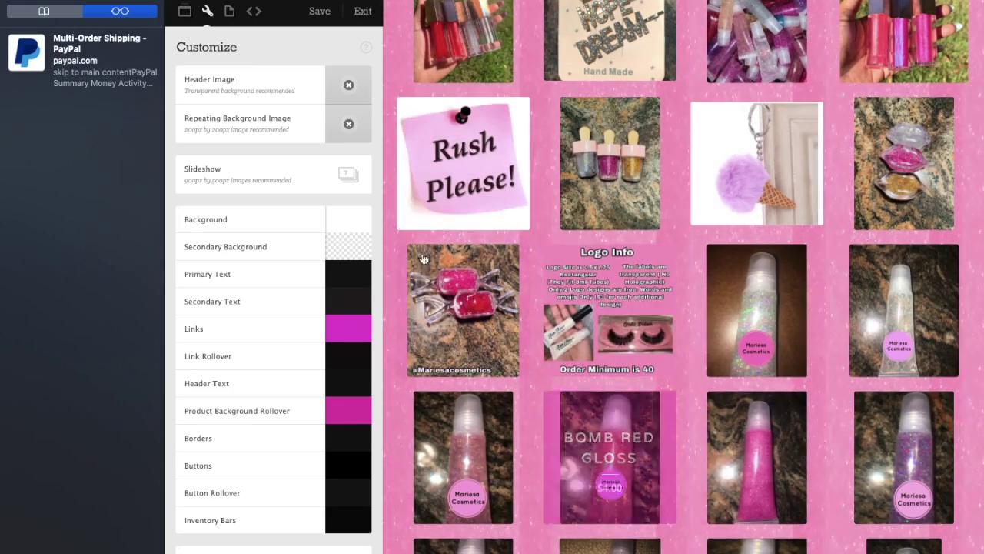
Open the Rush Fee product in the storefront preview and review its page and the available design options
click(429, 189)
scroll(656, 456, down, 5)
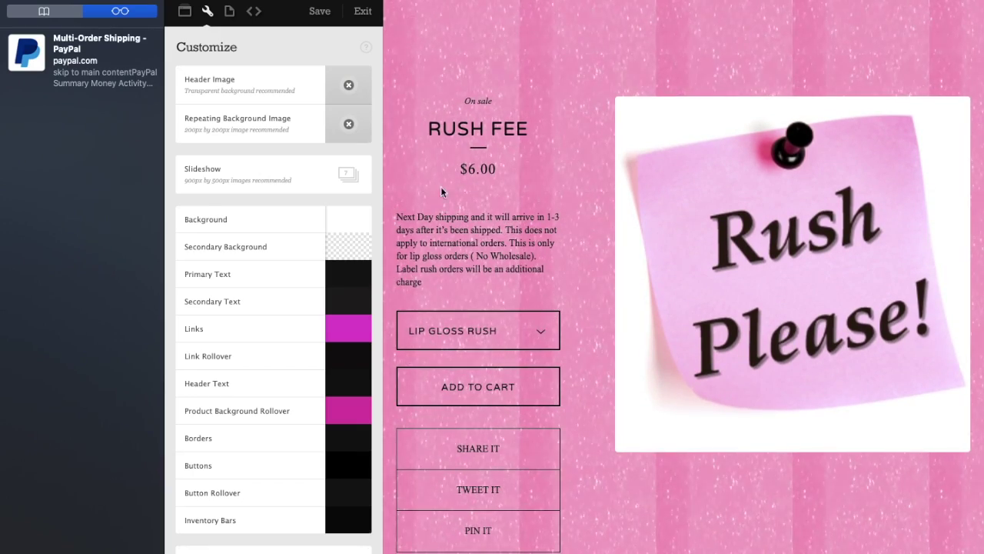
scroll(530, 354, down, 5)
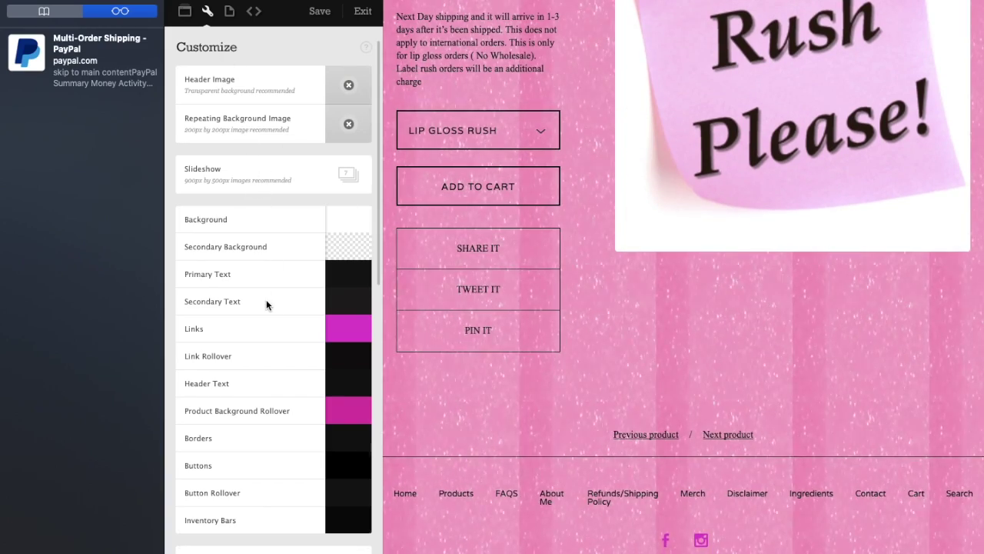
scroll(266, 305, down, 5)
scroll(266, 302, up, 5)
Apply the Netizen theme to the shop preview and look through its home page products
click(184, 12)
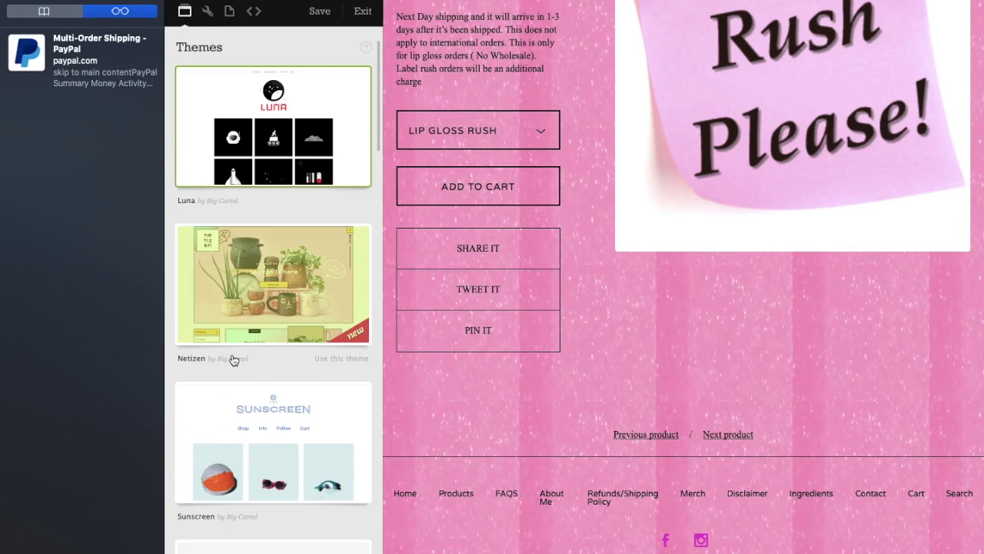
click(246, 322)
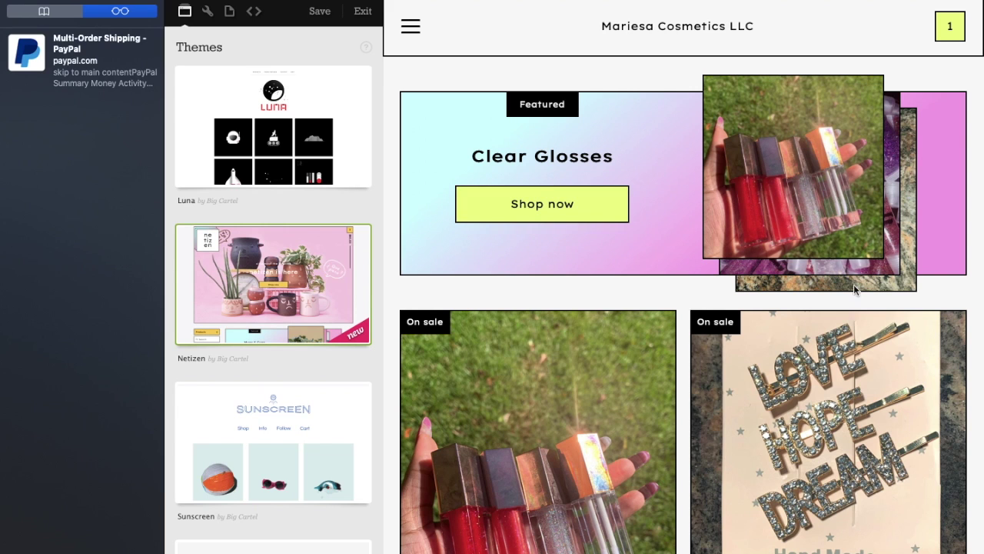
scroll(677, 237, down, 3)
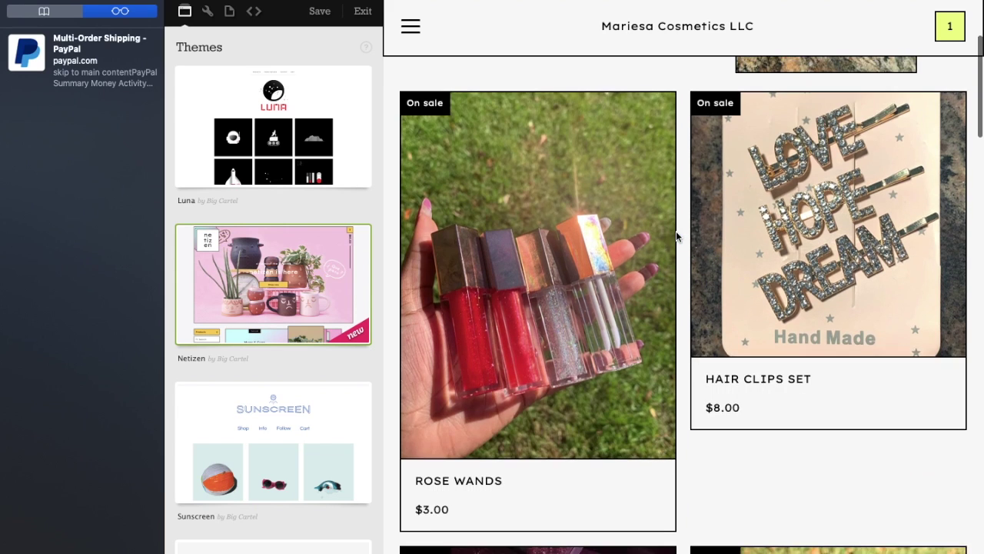
scroll(677, 232, down, 5)
scroll(676, 232, down, 7)
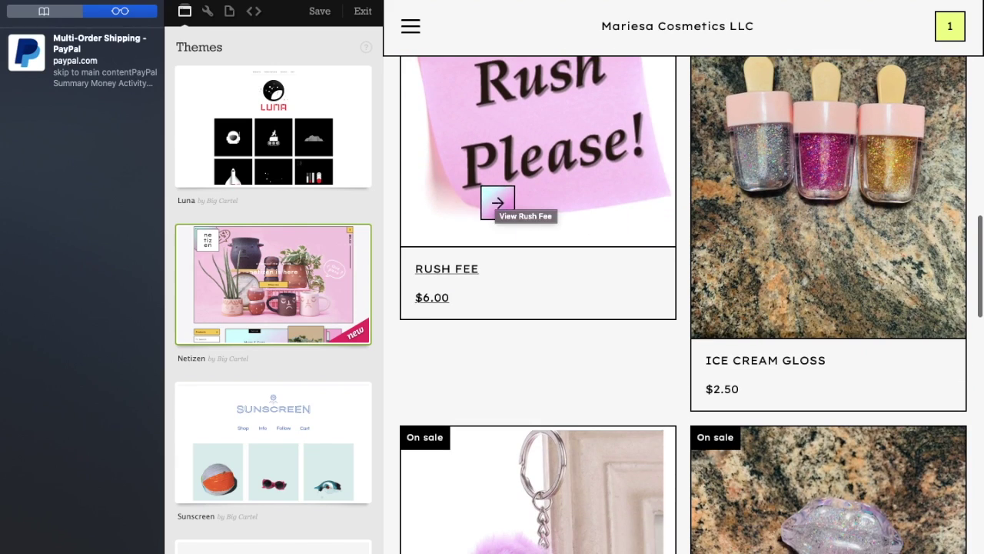
Open the Ice Cream Gloss product in the Netizen preview and examine its description, related products and footer
click(795, 365)
scroll(605, 446, down, 6)
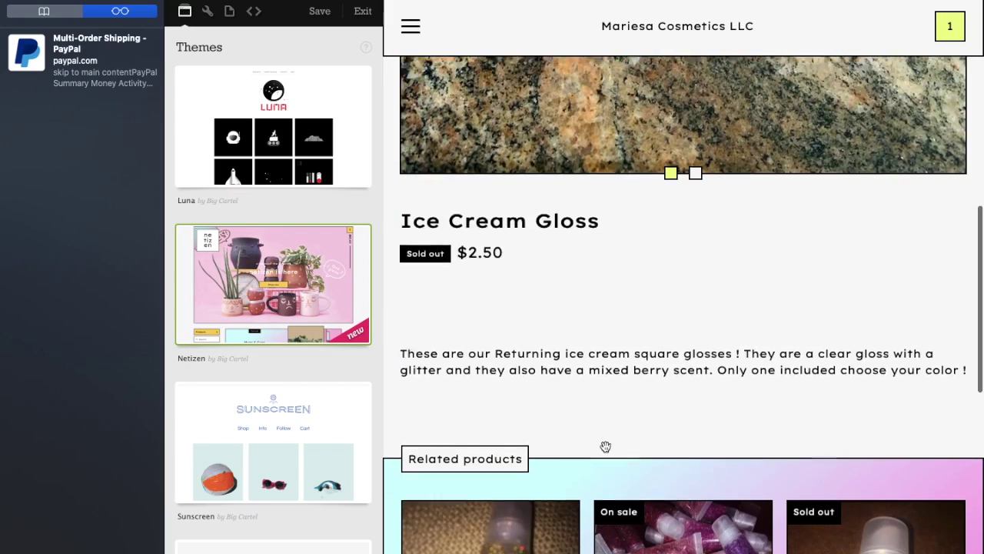
scroll(605, 446, down, 5)
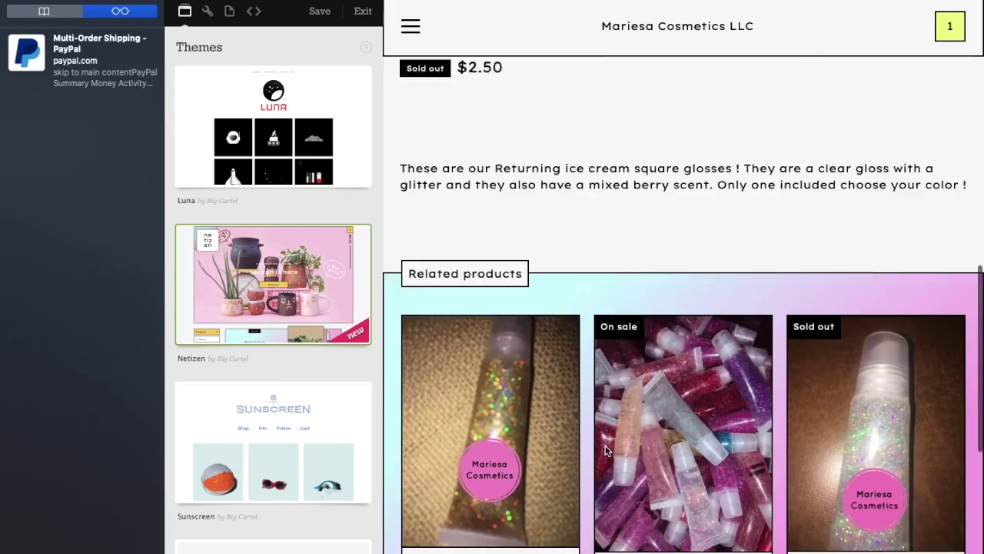
scroll(606, 451, up, 10)
scroll(606, 453, down, 2)
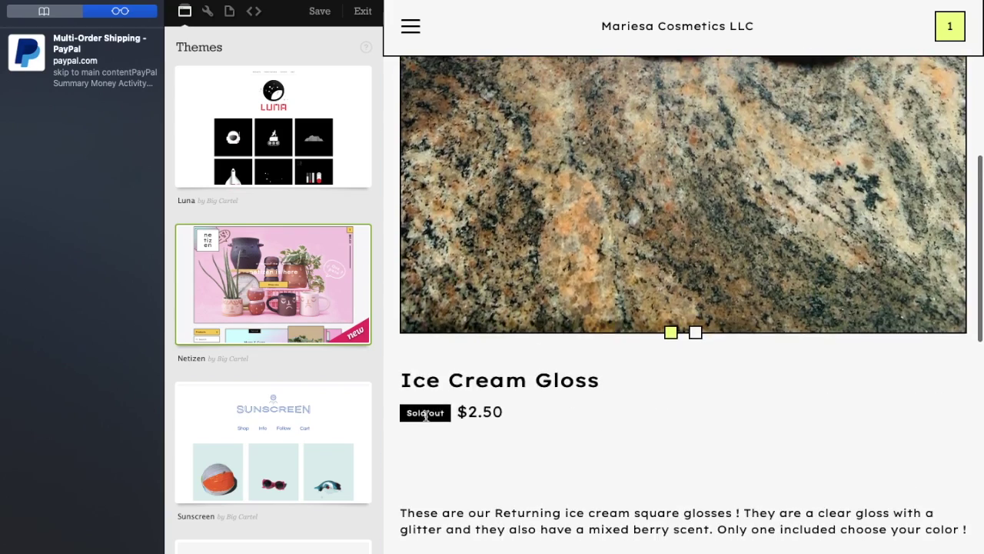
scroll(618, 475, down, 10)
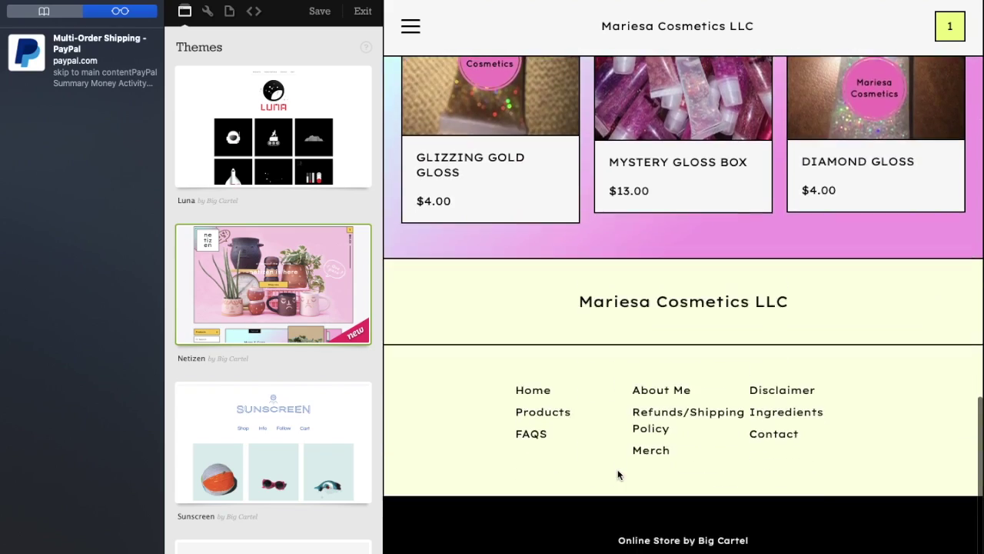
scroll(617, 475, up, 3)
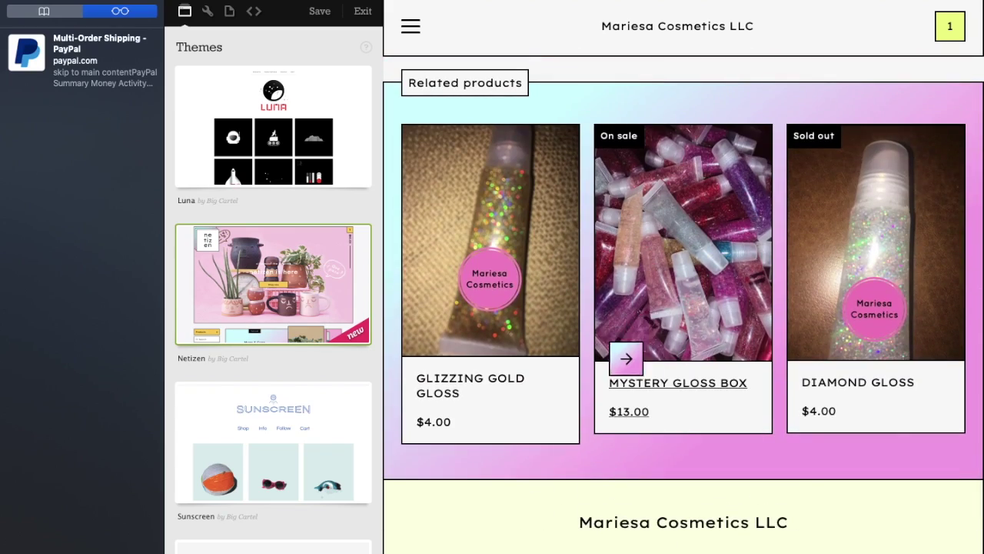
Open the related Mystery Gloss Box product and examine its photo, description and layout in the Netizen theme
click(623, 362)
scroll(602, 444, down, 6)
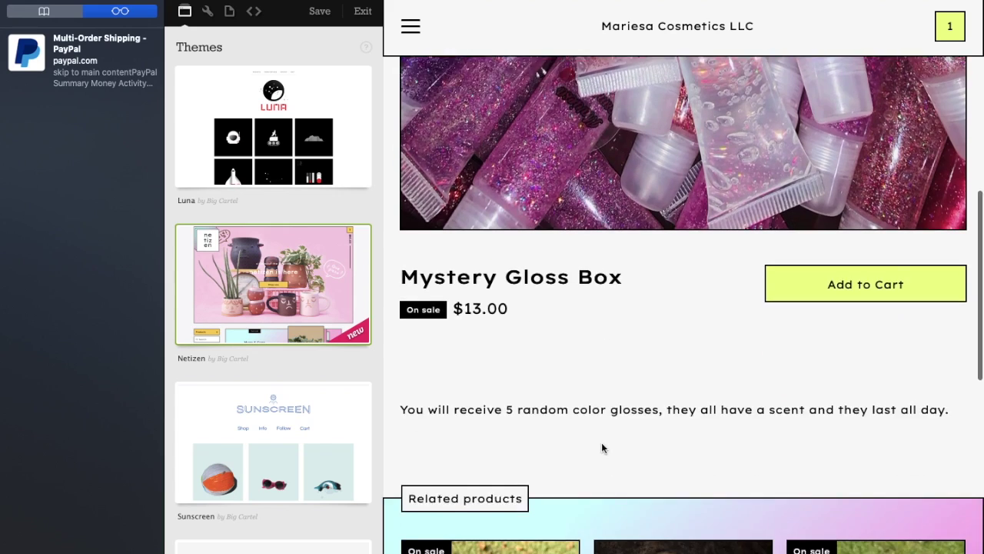
scroll(602, 443, down, 3)
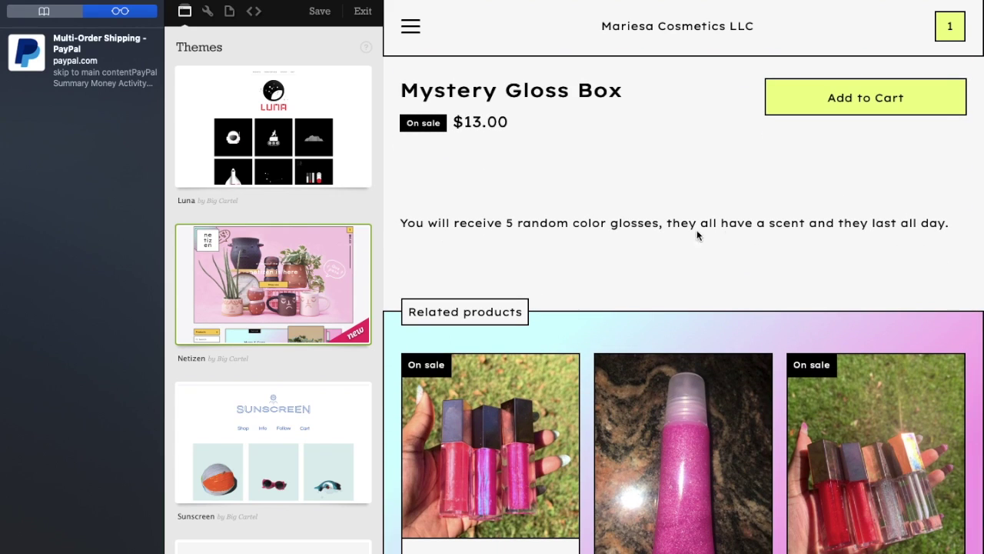
scroll(647, 223, up, 8)
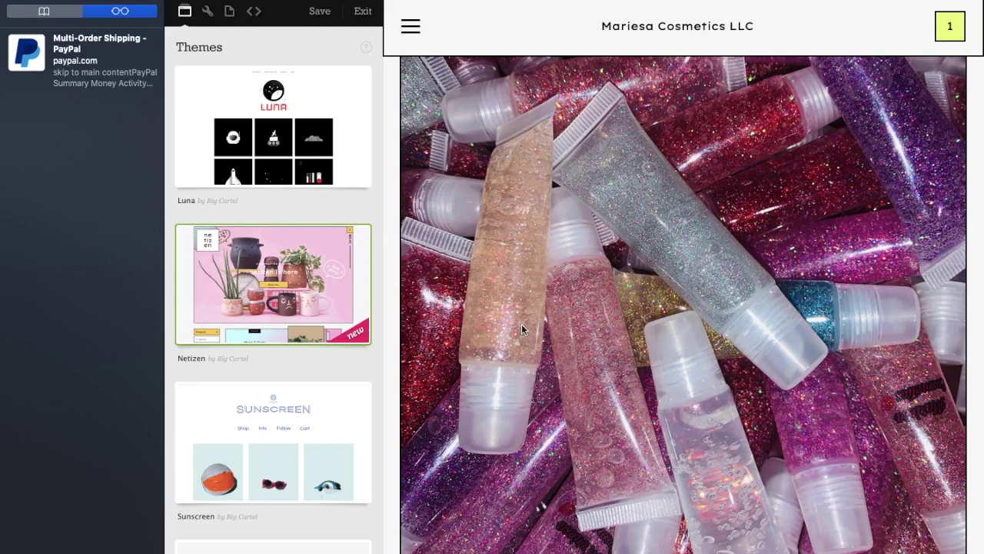
scroll(521, 324, down, 4)
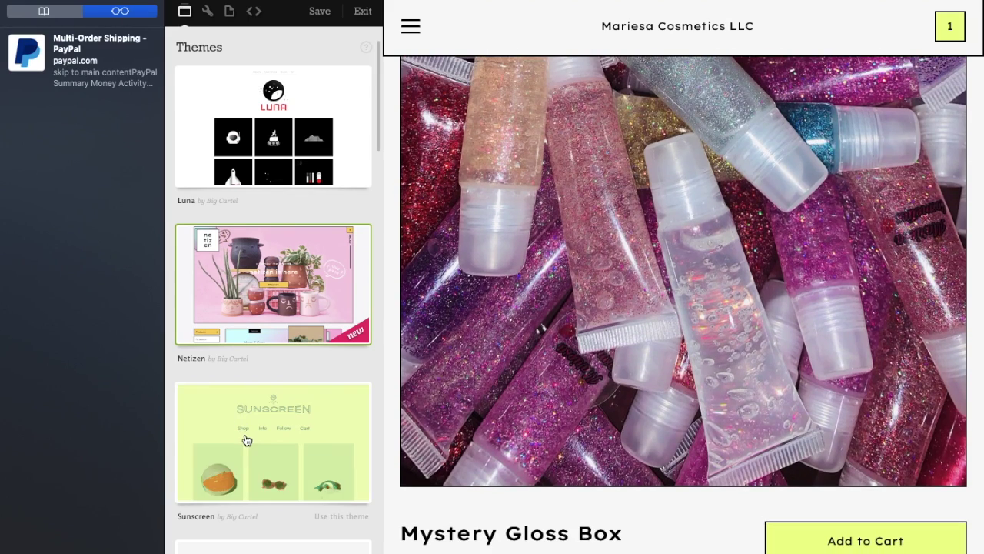
Apply the Sunscreen theme to the shop preview
click(246, 439)
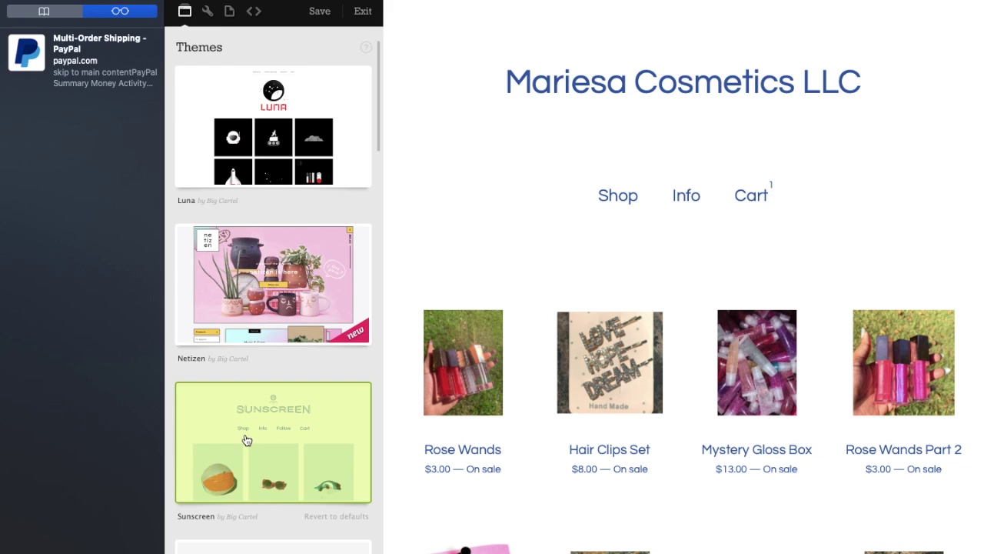
Look through the Sunscreen preview's home page products and the entries of its Shop and Info menus
scroll(687, 453, down, 4)
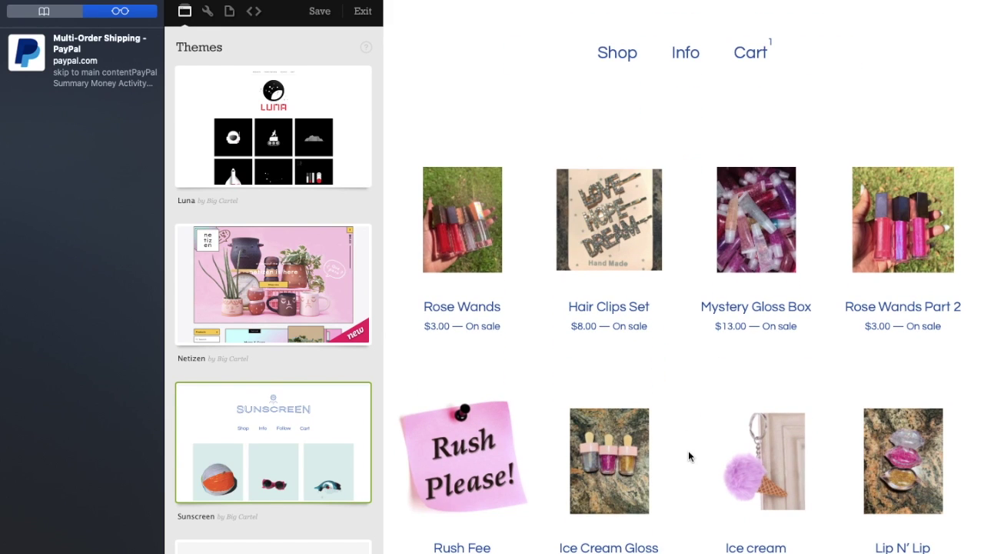
scroll(688, 456, down, 2)
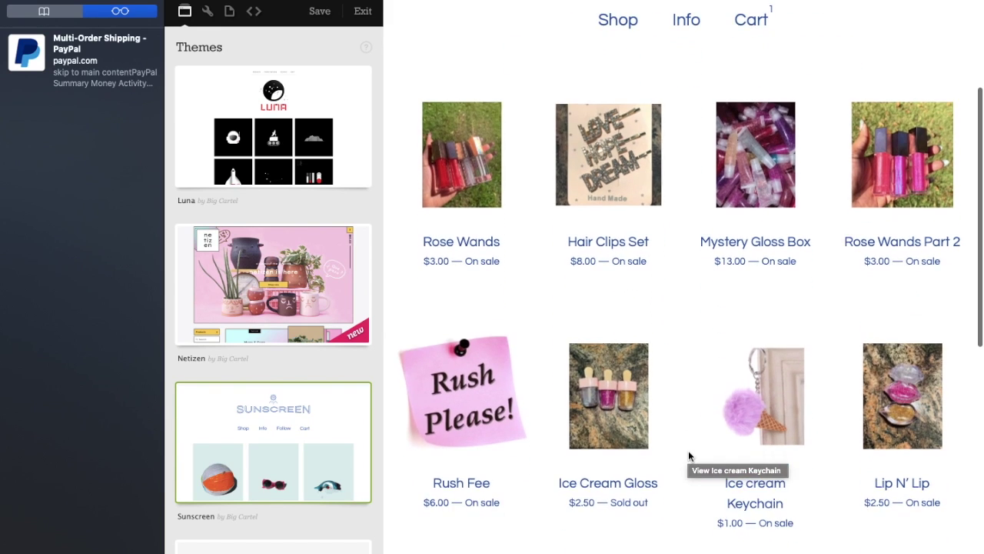
scroll(688, 449, up, 5)
mouse_move(624, 172)
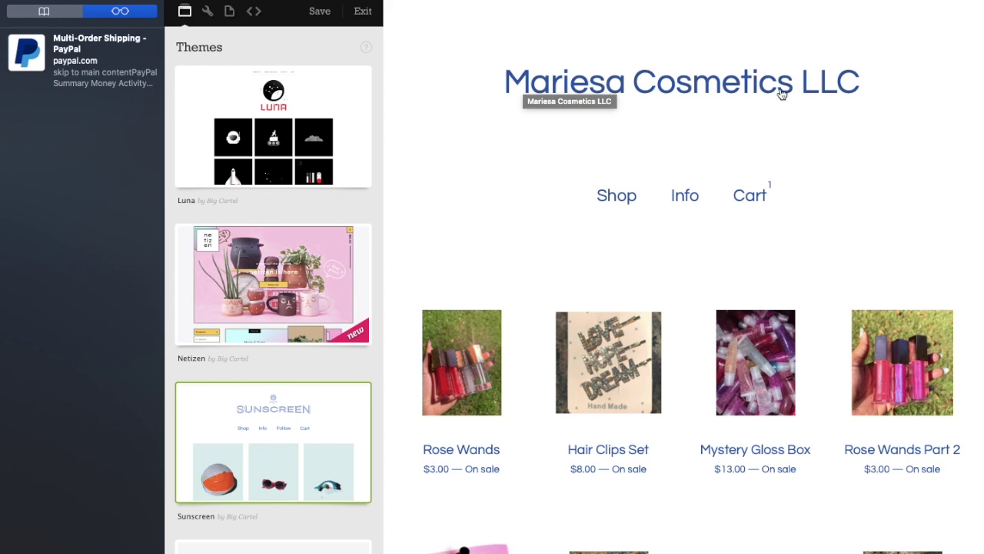
mouse_move(617, 194)
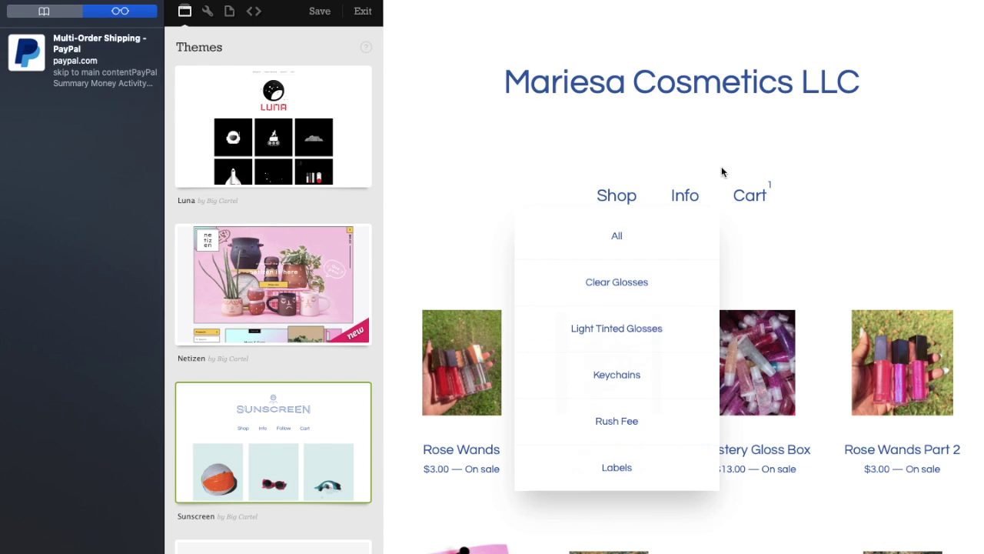
mouse_move(690, 193)
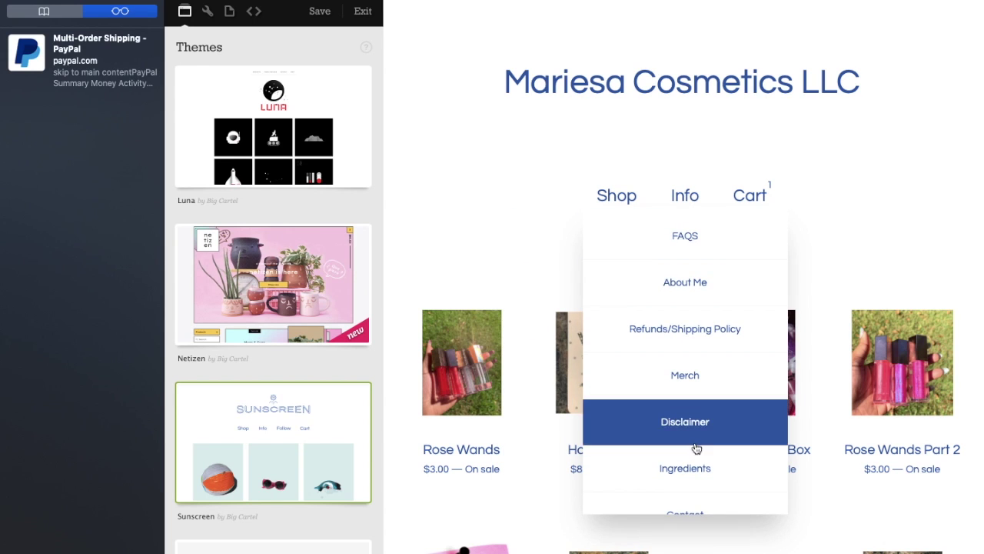
scroll(696, 447, down, 1)
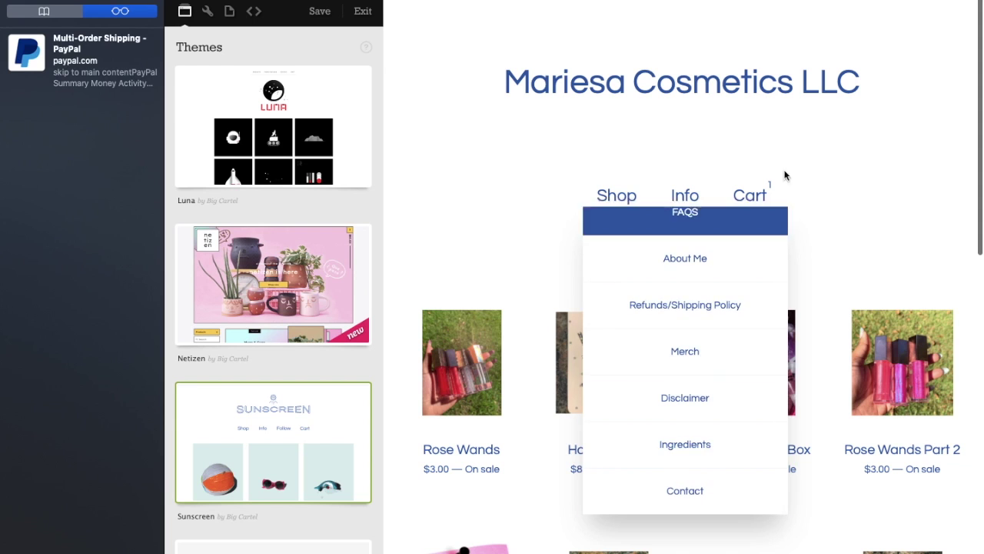
Open the cart in the Sunscreen preview and examine its item, subtotal and checkout layout
click(755, 194)
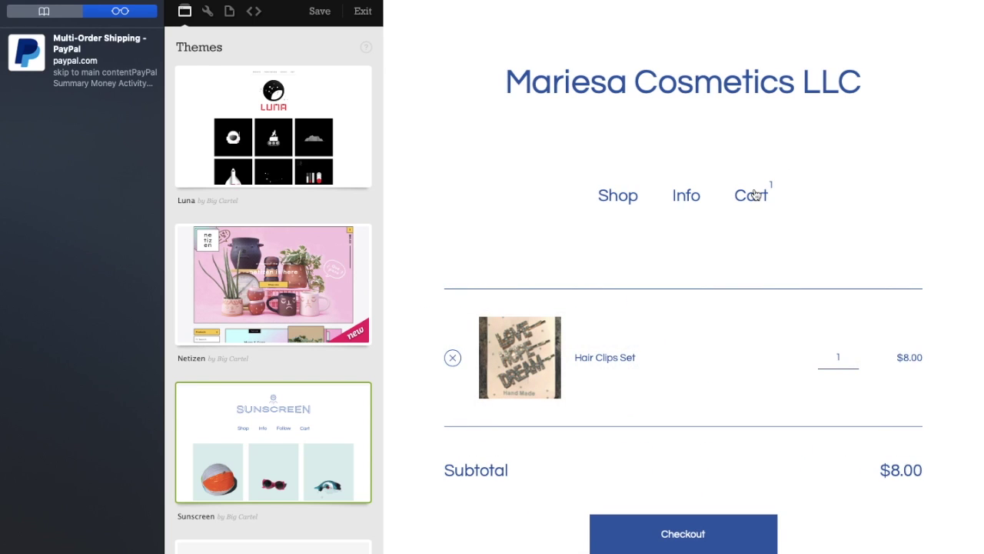
scroll(612, 339, down, 3)
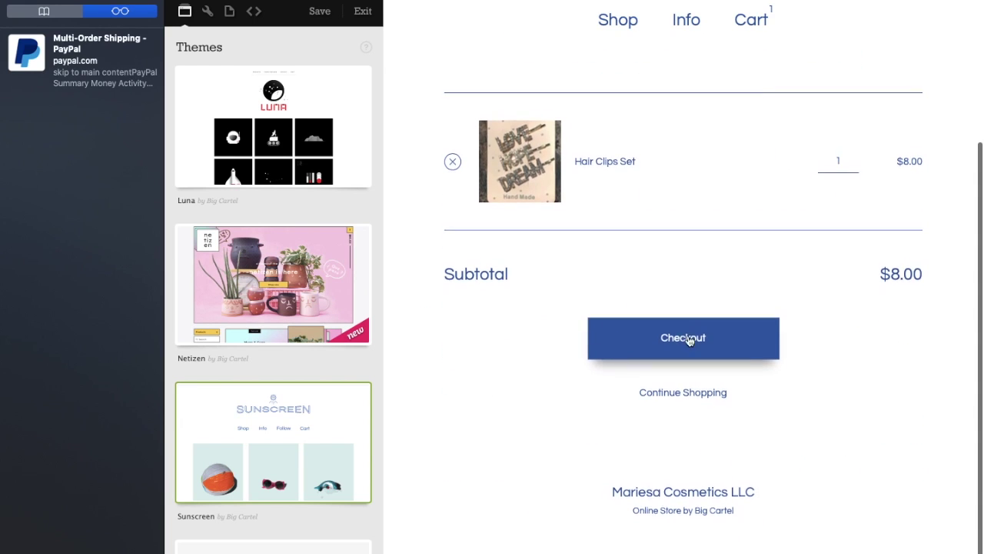
scroll(625, 265, up, 2)
scroll(624, 265, up, 2)
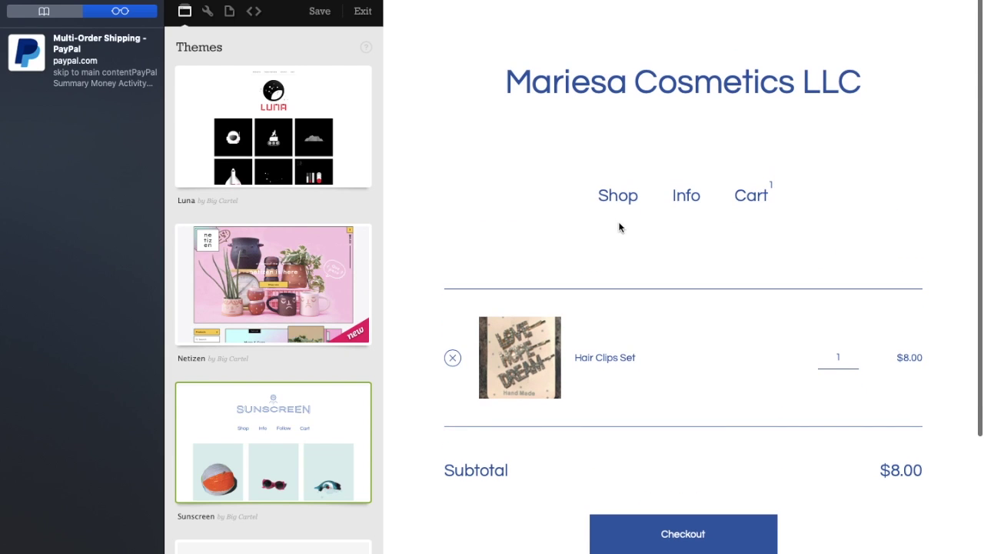
Apply the Lunch Break theme to the shop preview and look through its featured products
scroll(288, 416, down, 5)
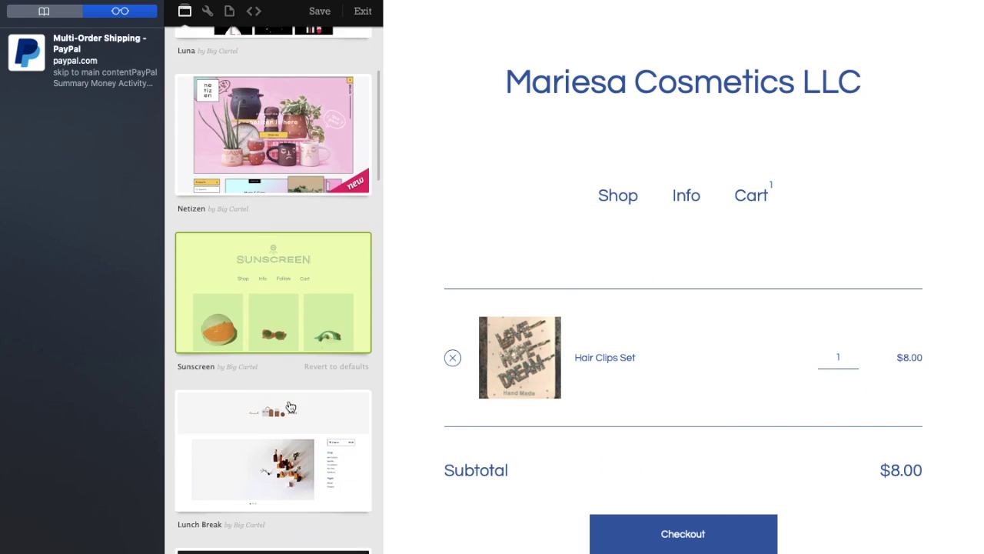
click(280, 263)
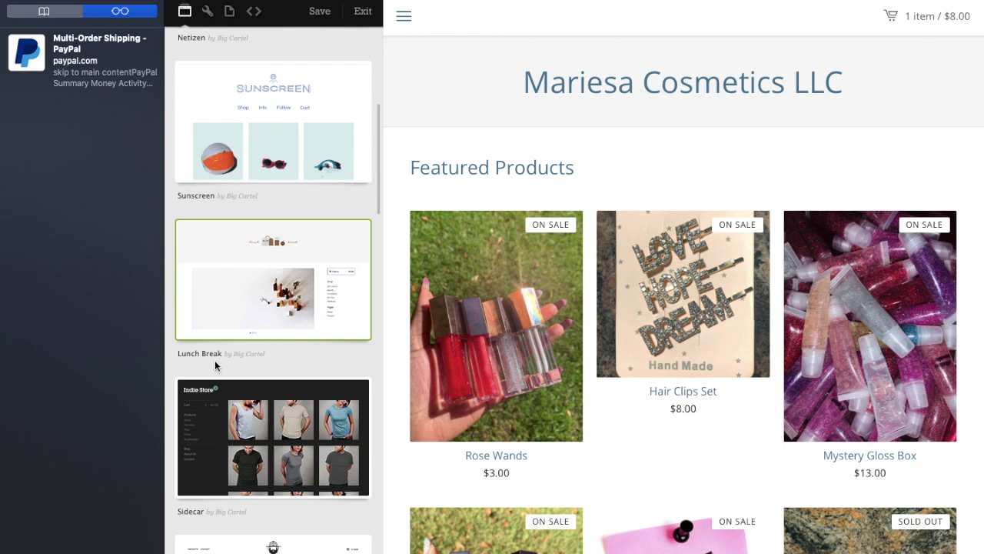
scroll(666, 413, down, 6)
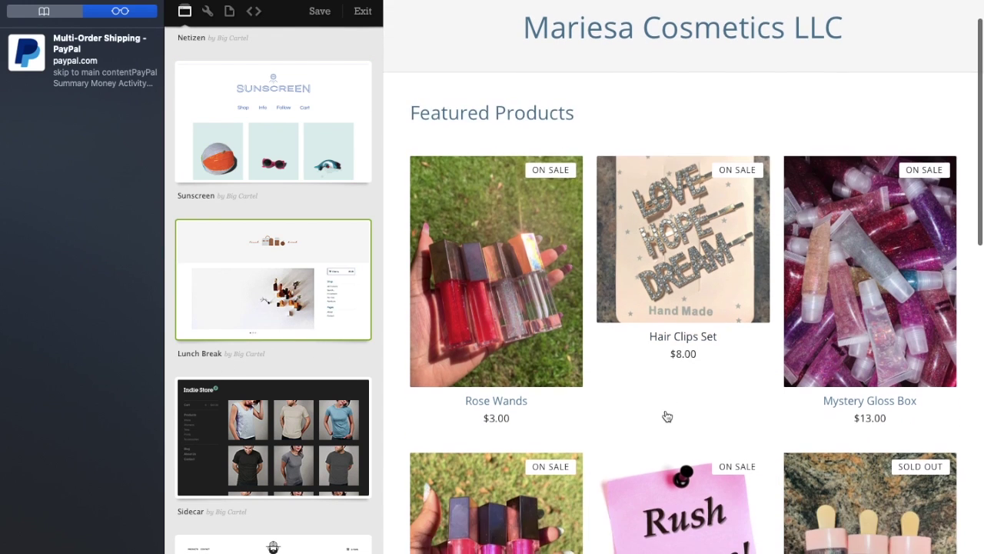
scroll(666, 415, down, 2)
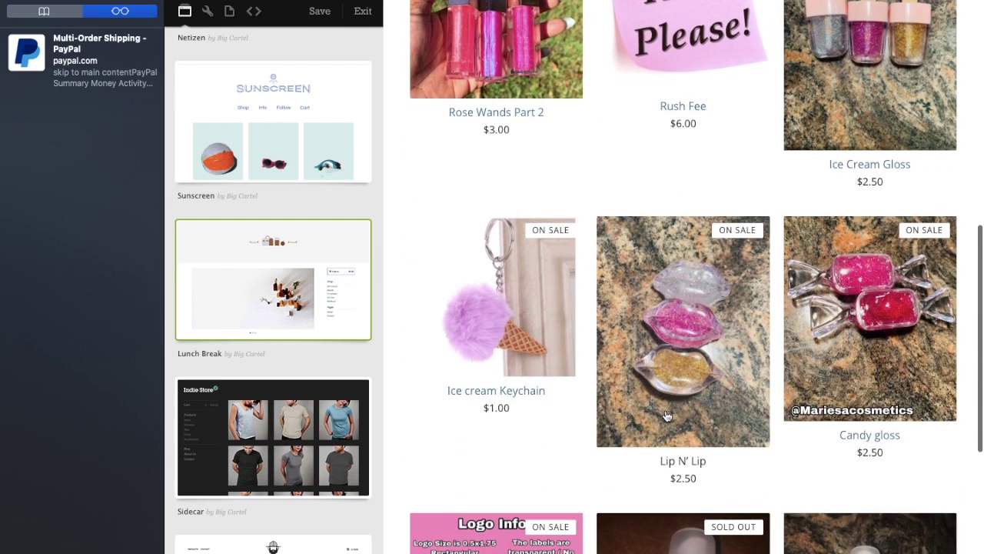
scroll(665, 413, up, 3)
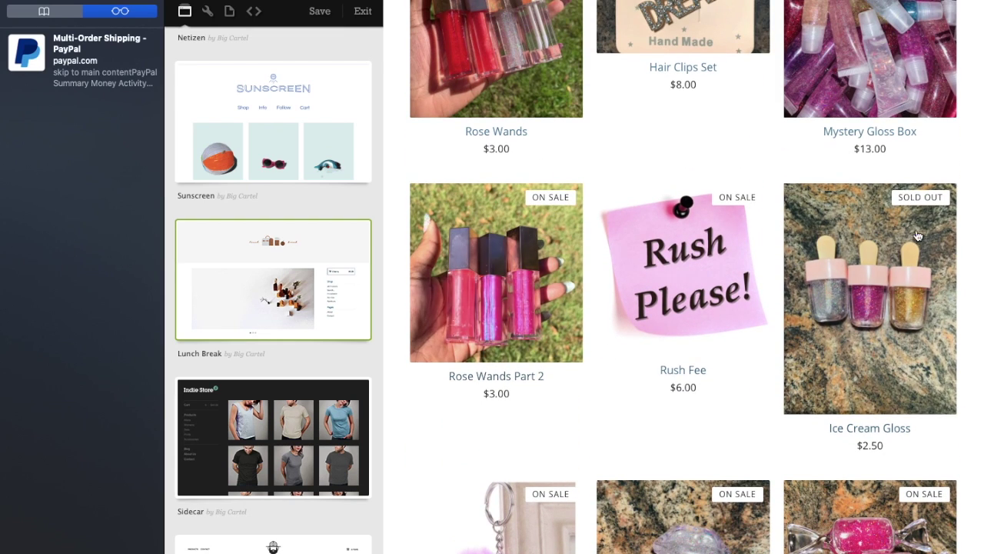
scroll(652, 409, down, 9)
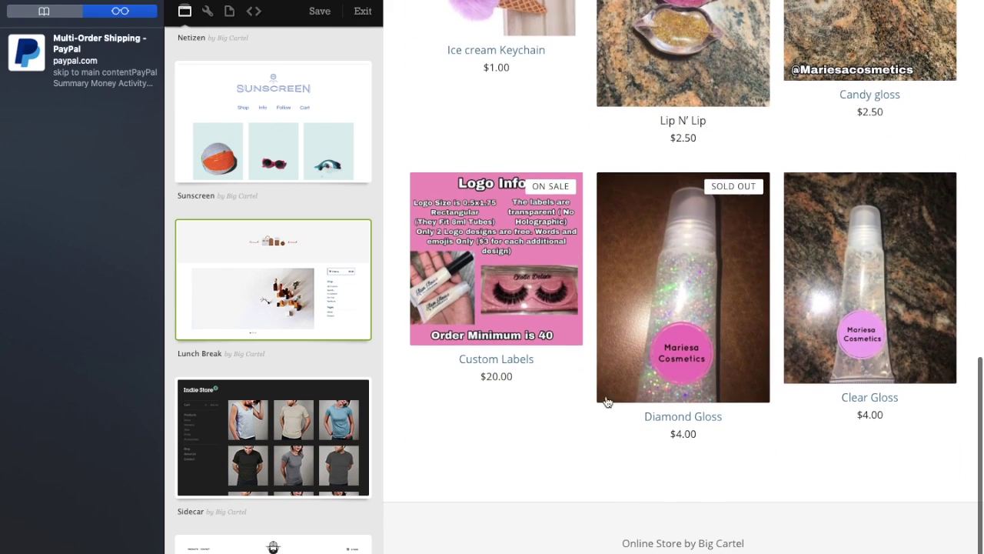
Apply the Sidecar theme and view its Refunds/Shipping Policy, About Me, Light Tinted Glosses and Clear Glosses pages
click(278, 435)
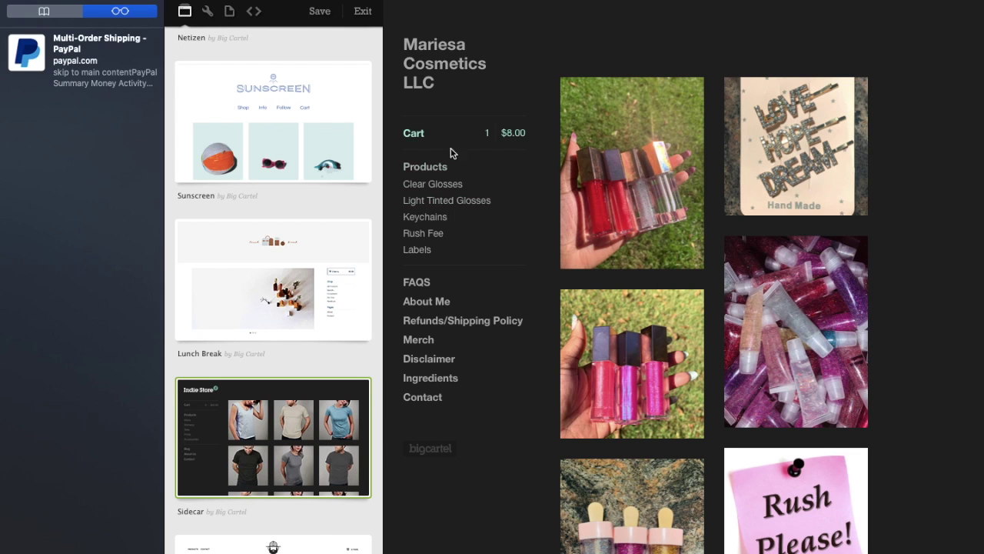
click(449, 321)
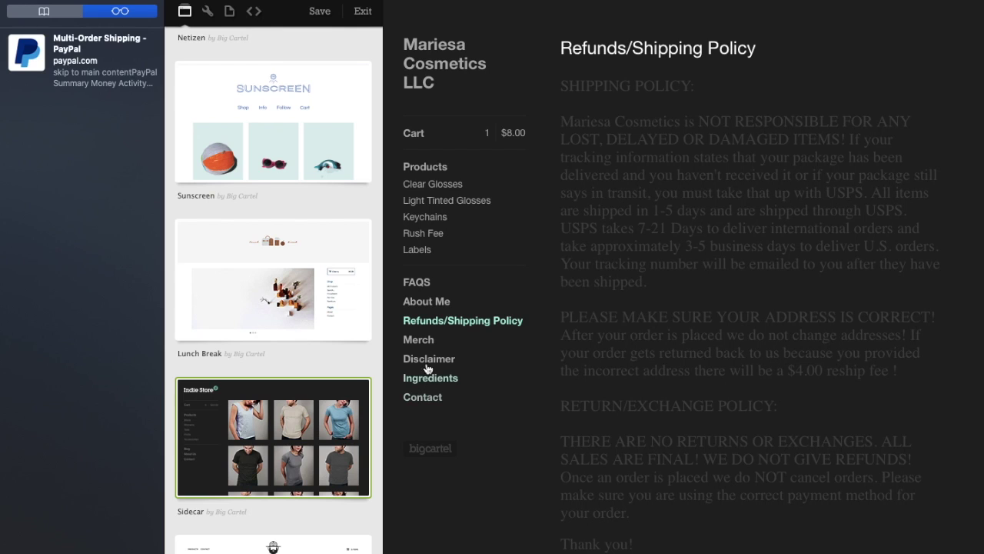
click(424, 304)
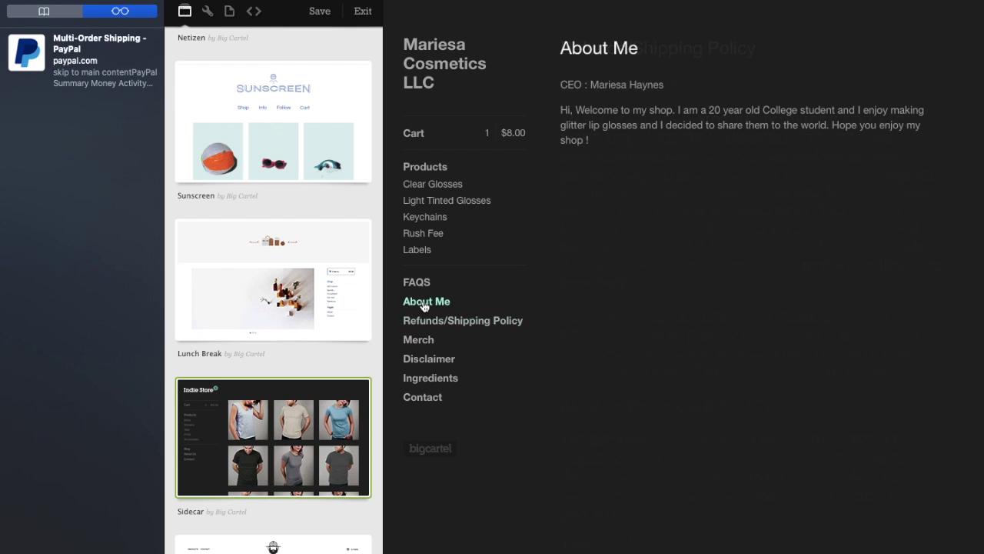
click(431, 224)
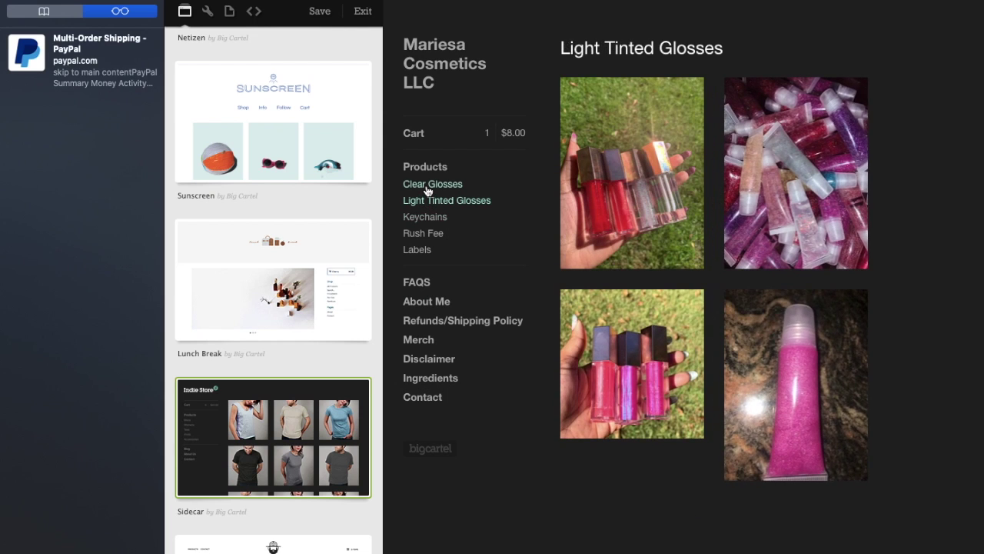
click(428, 185)
Apply the Ranger theme to the shop preview and look through its home page products
scroll(204, 331, down, 5)
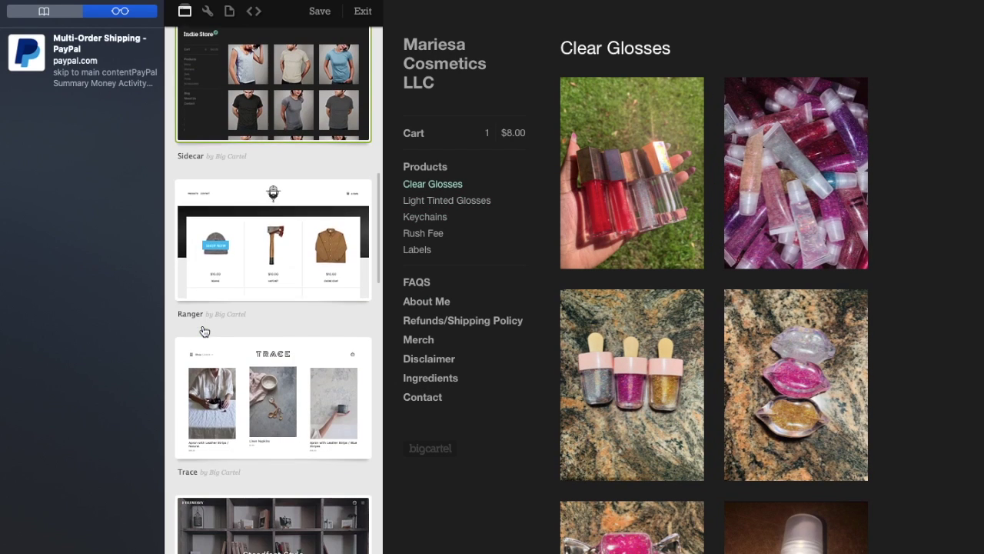
click(223, 273)
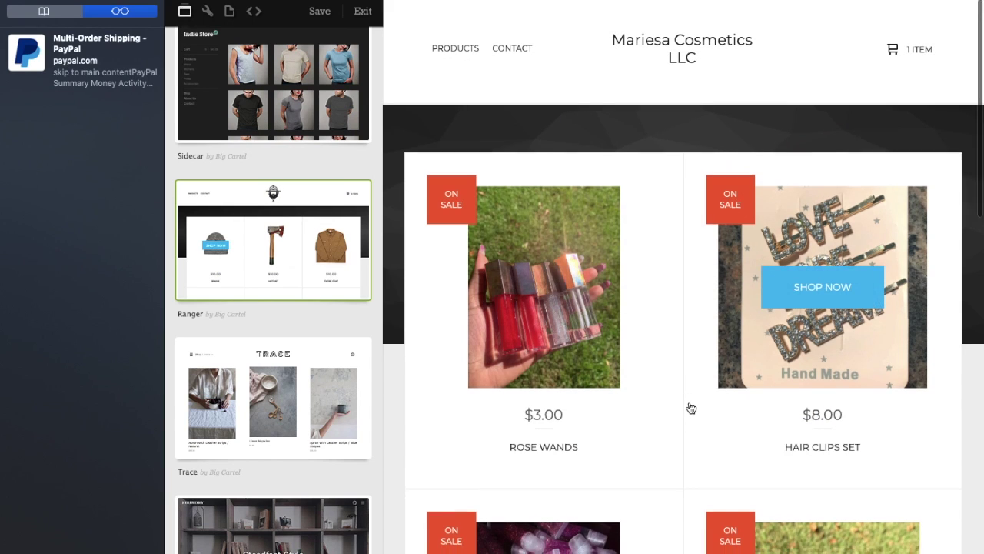
scroll(688, 408, down, 6)
scroll(692, 408, down, 4)
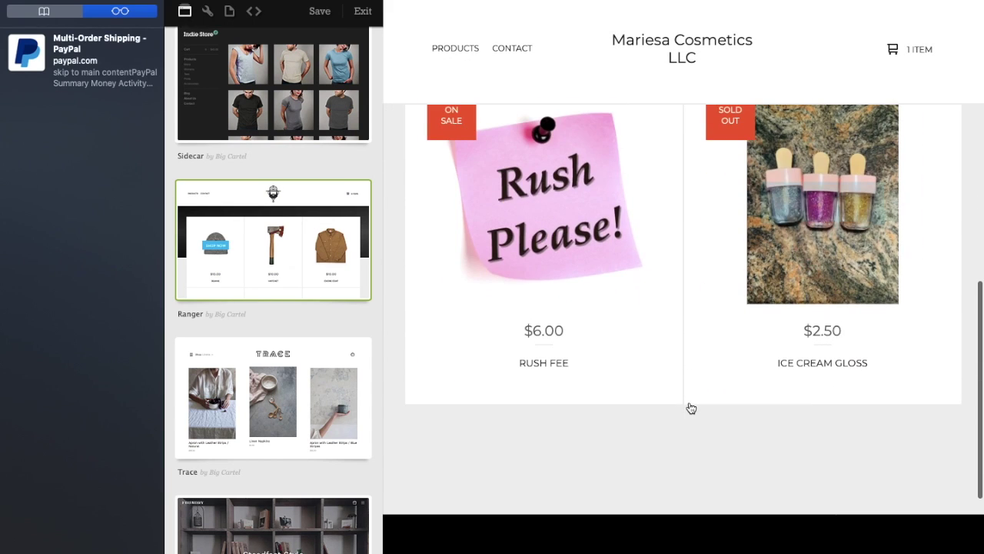
Open the Ice Cream Gloss product in the Ranger preview and examine its photos, description and sharing links
click(771, 258)
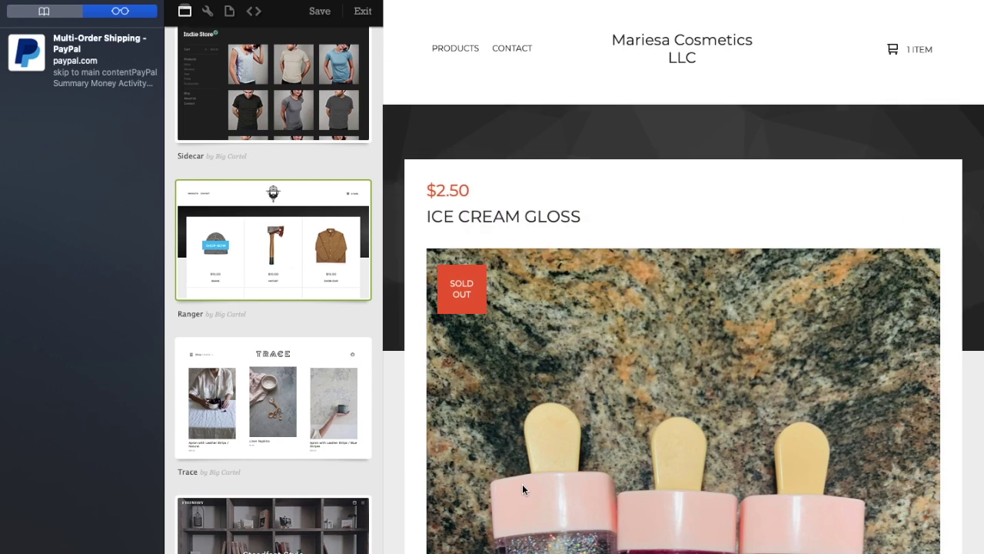
scroll(521, 484, down, 2)
scroll(593, 485, down, 7)
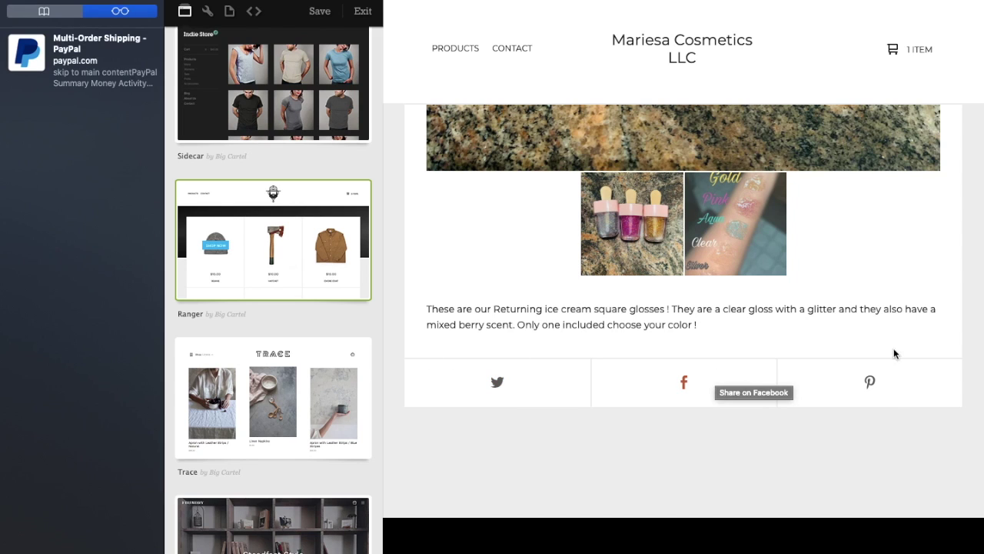
Apply the Trace theme to the shop preview and look over its home page layout
click(282, 416)
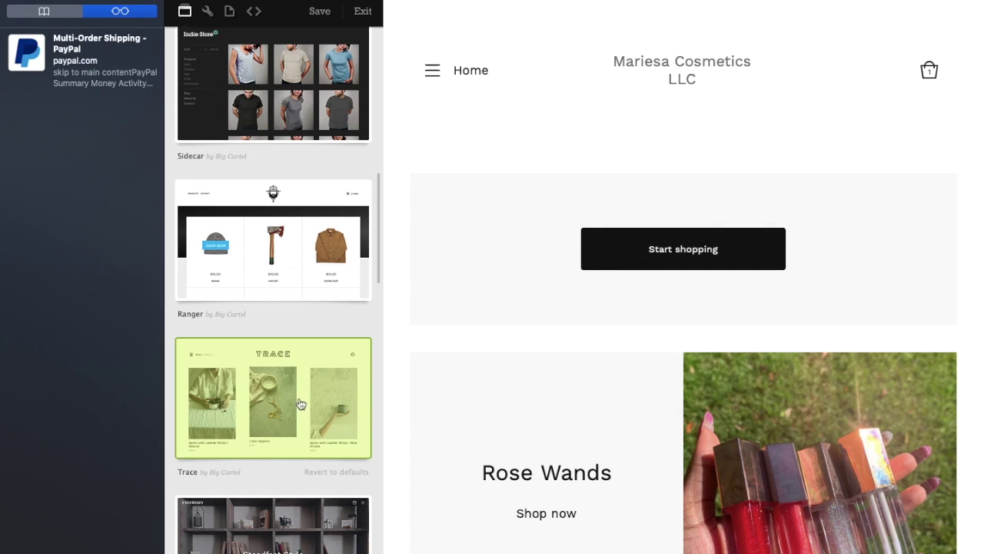
scroll(603, 509, down, 5)
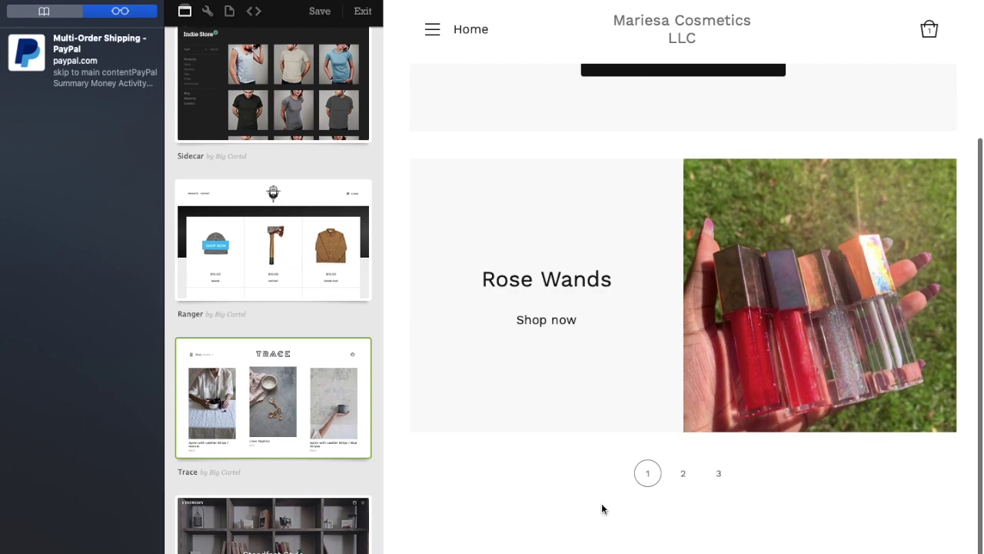
scroll(603, 508, up, 3)
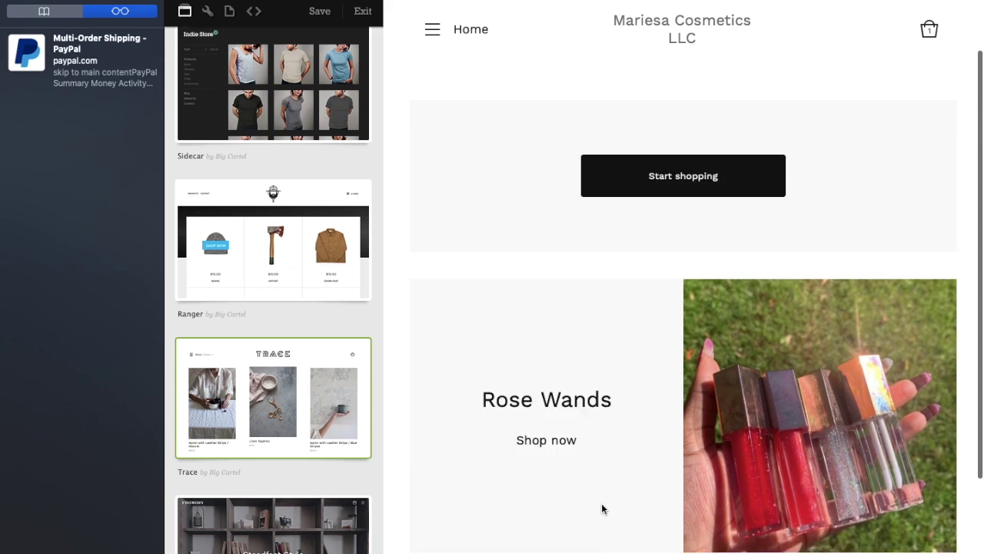
scroll(604, 508, down, 3)
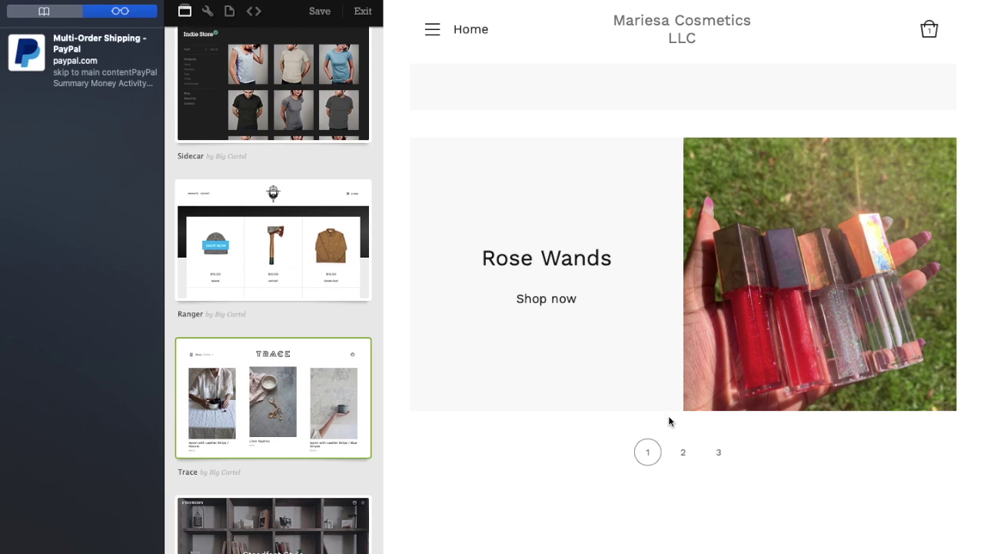
Step through the Trace home page slideshow to slides 2 and 3, and return to slide 1
click(681, 452)
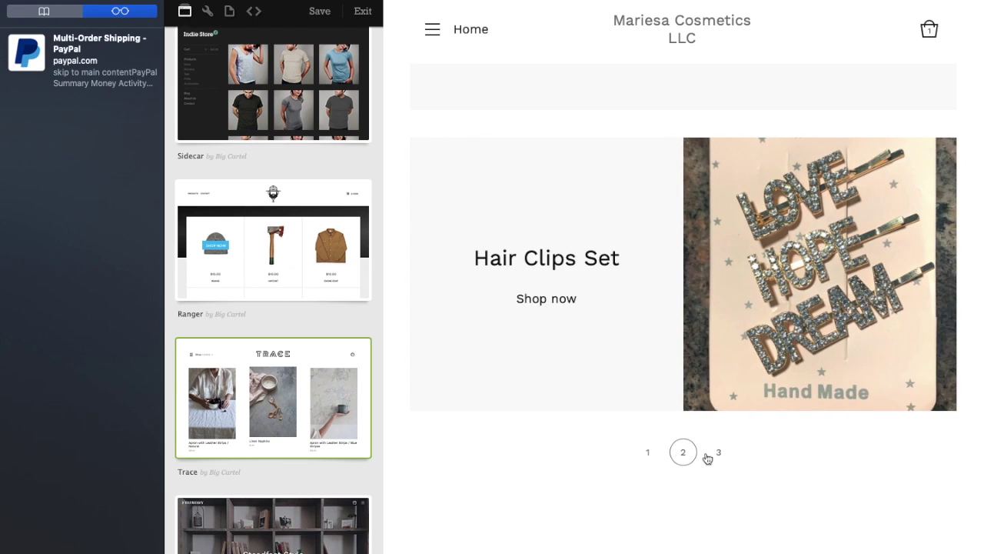
click(718, 453)
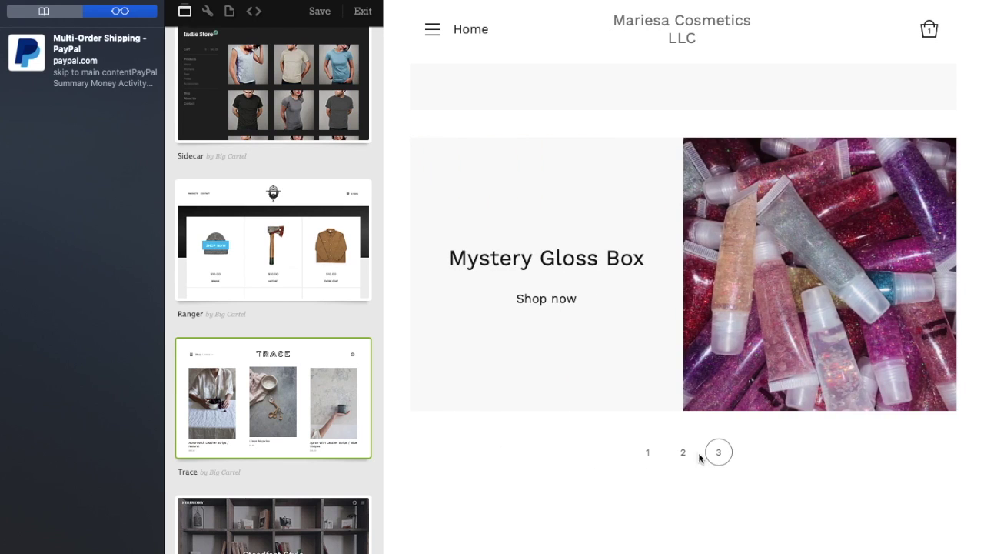
click(685, 455)
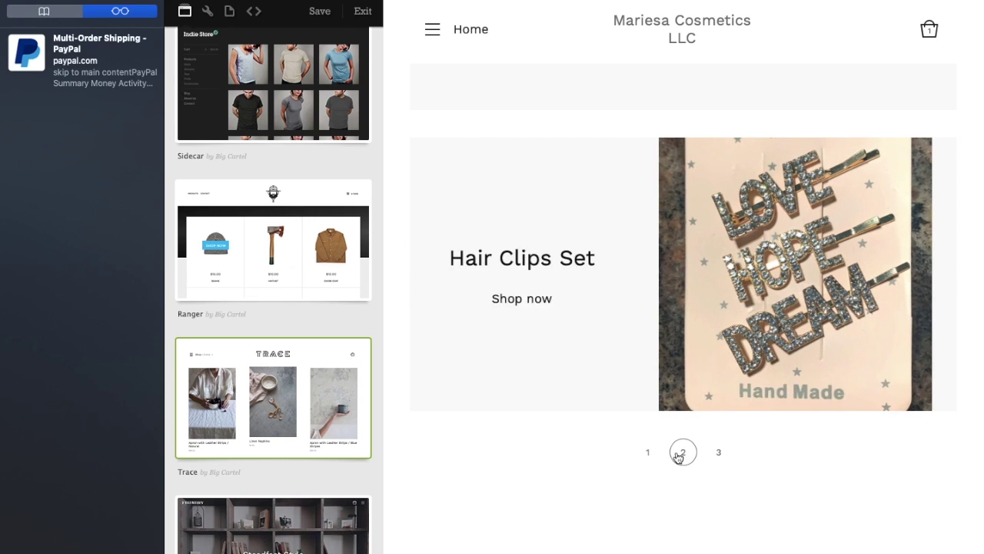
click(658, 453)
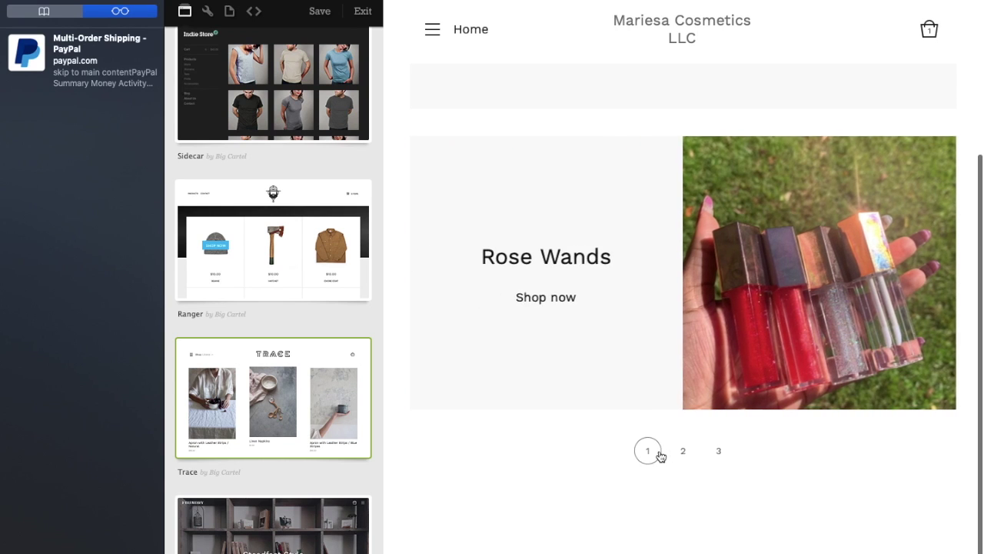
Start shopping from the Trace home page, look through the product listing and open the store's navigation menu
scroll(659, 452, up, 2)
scroll(659, 455, up, 3)
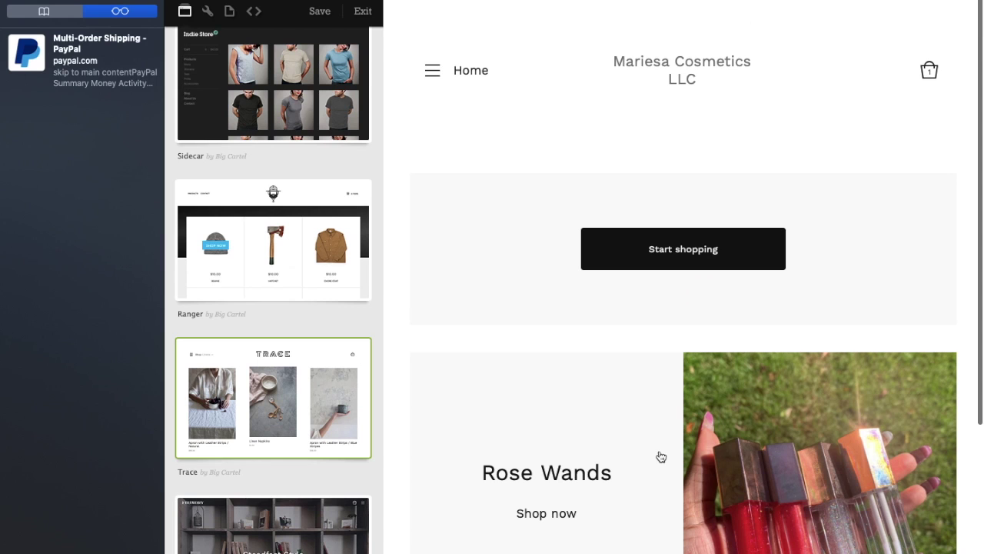
click(659, 263)
scroll(537, 455, down, 10)
scroll(537, 455, down, 2)
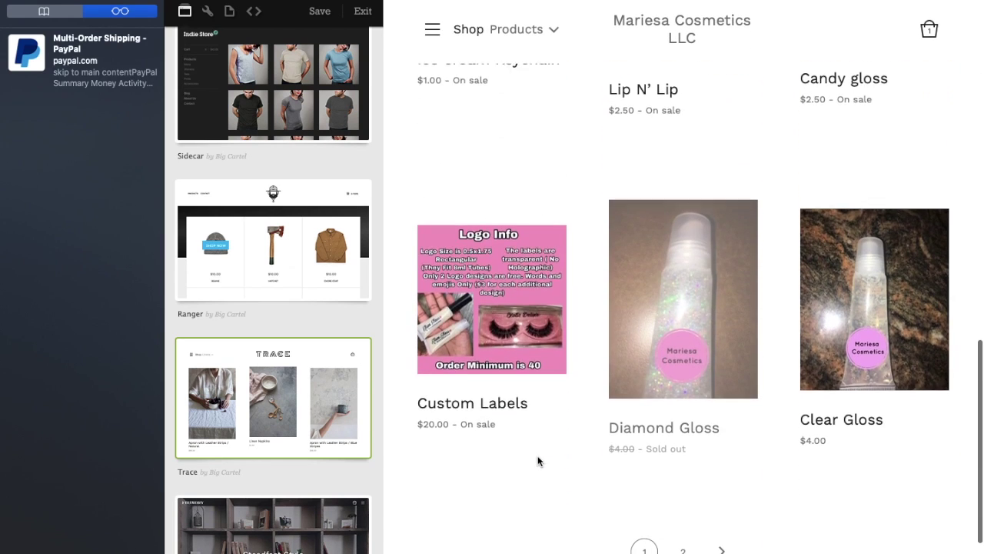
click(430, 31)
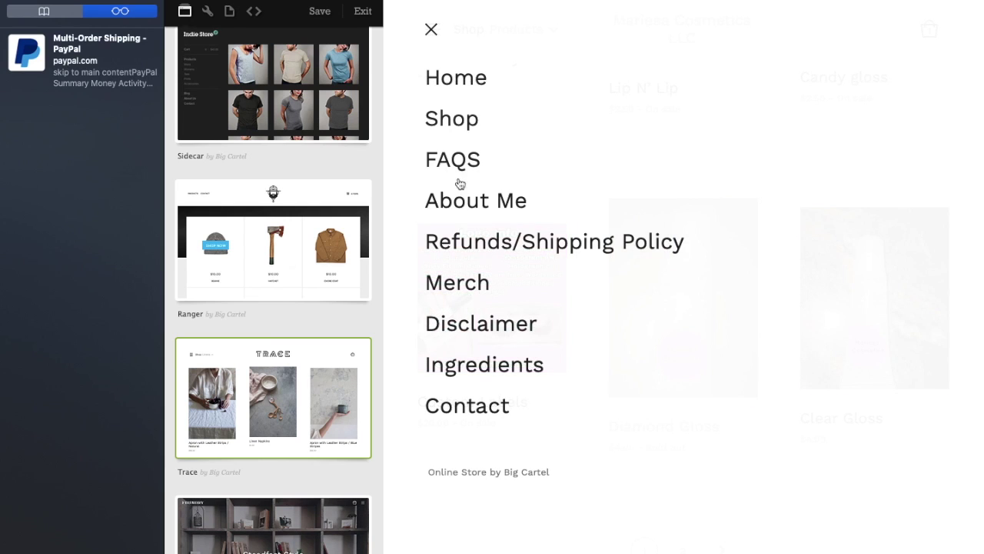
Close the store's navigation menu, apply the Foundry theme to the shop preview and look over its featured products and footer
click(431, 31)
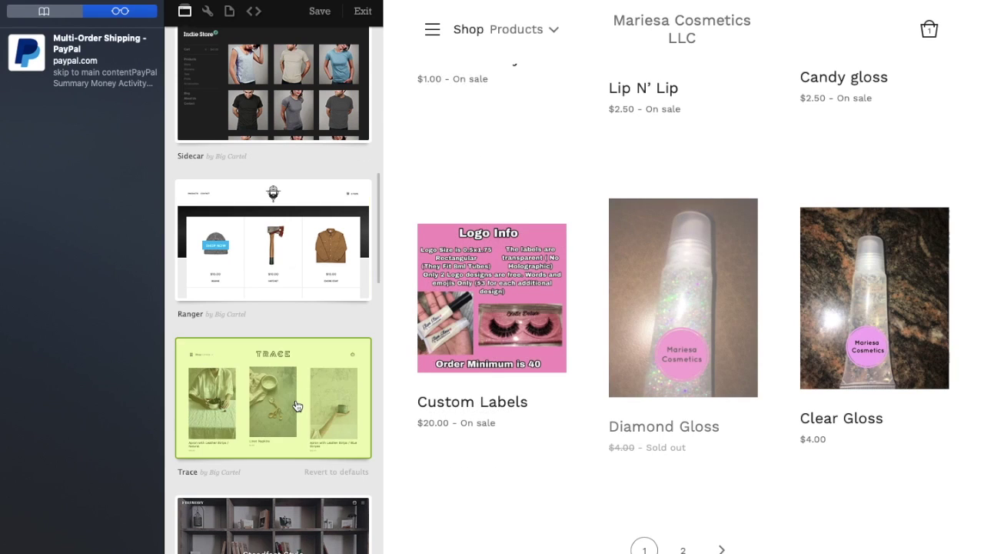
scroll(292, 399, down, 4)
click(278, 366)
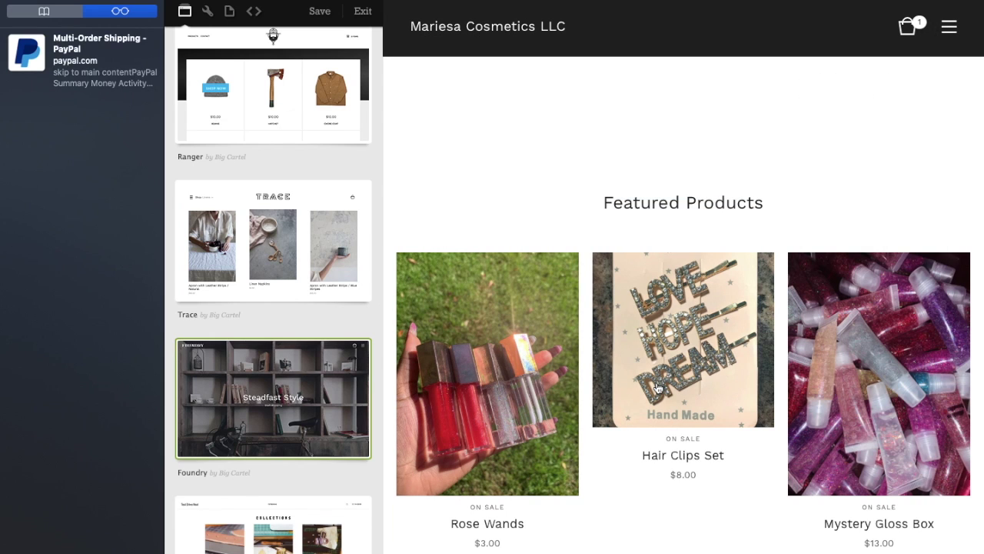
scroll(658, 388, down, 10)
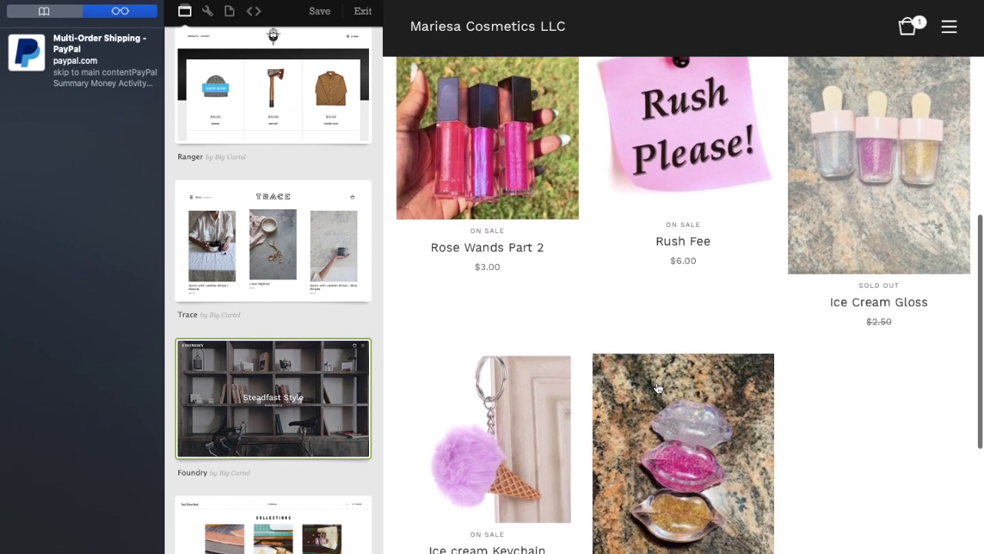
scroll(659, 389, down, 2)
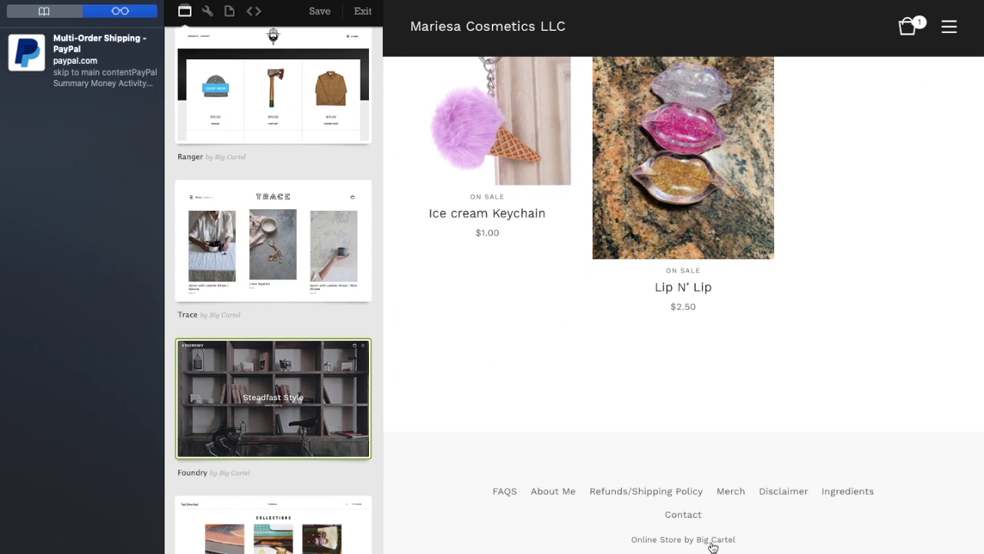
Apply the Neat theme to the shop preview and look over its welcome banner and featured products
scroll(270, 330, down, 5)
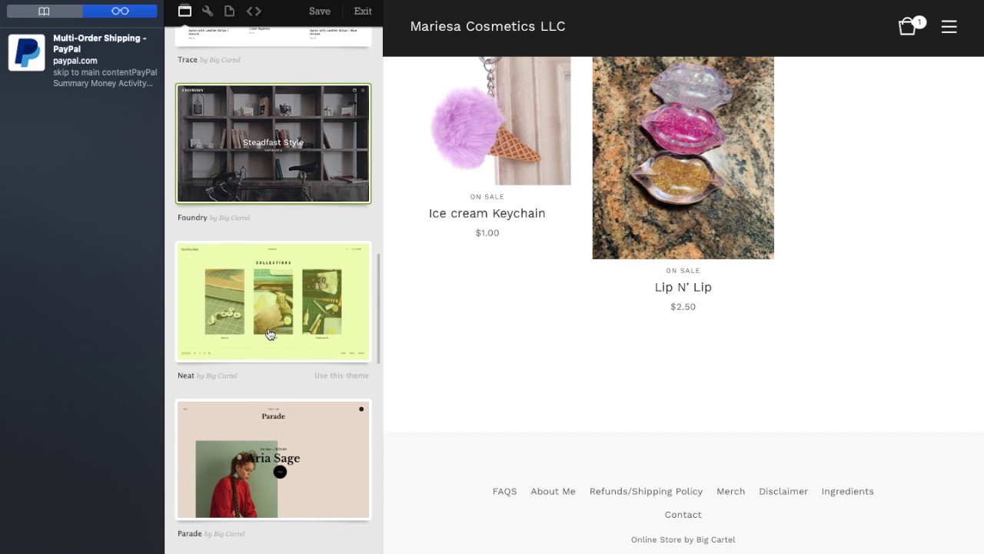
click(268, 334)
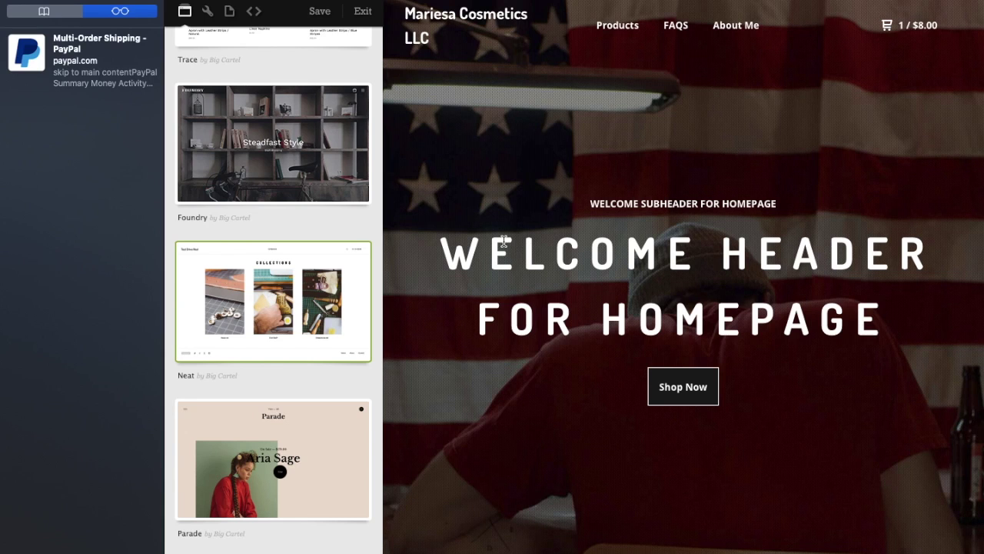
scroll(497, 358, down, 3)
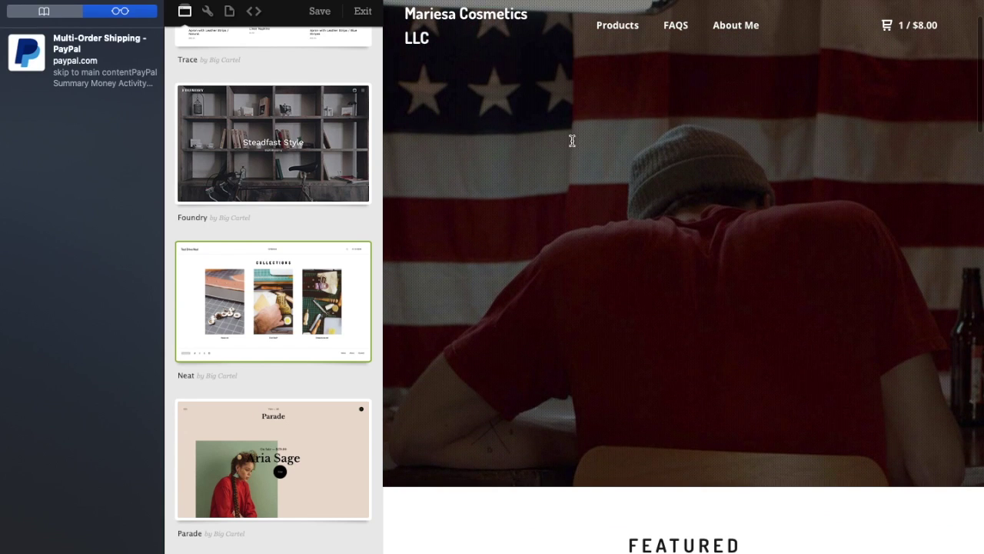
scroll(523, 354, down, 7)
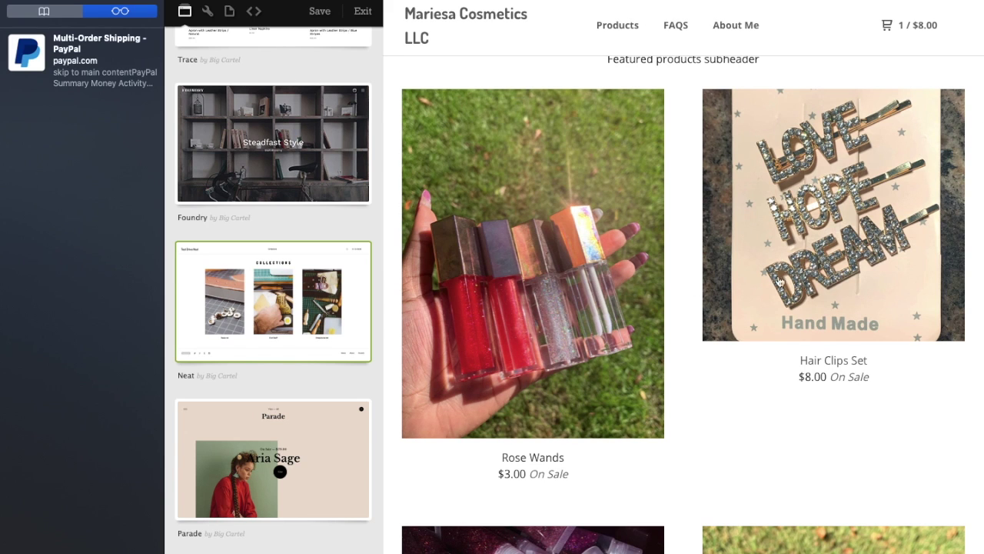
scroll(577, 309, down, 20)
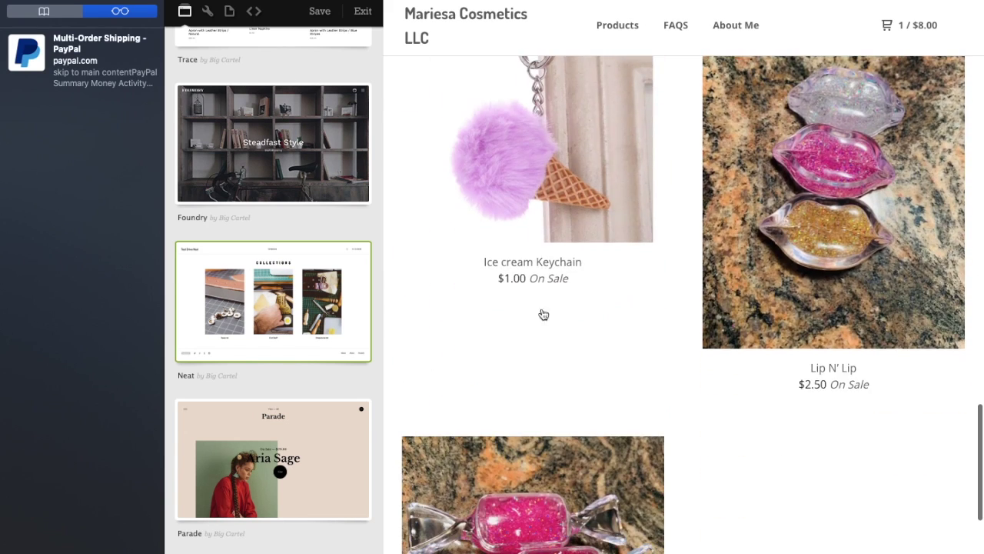
Apply the Parade theme to the shop preview and look over how it presents the first products
click(284, 496)
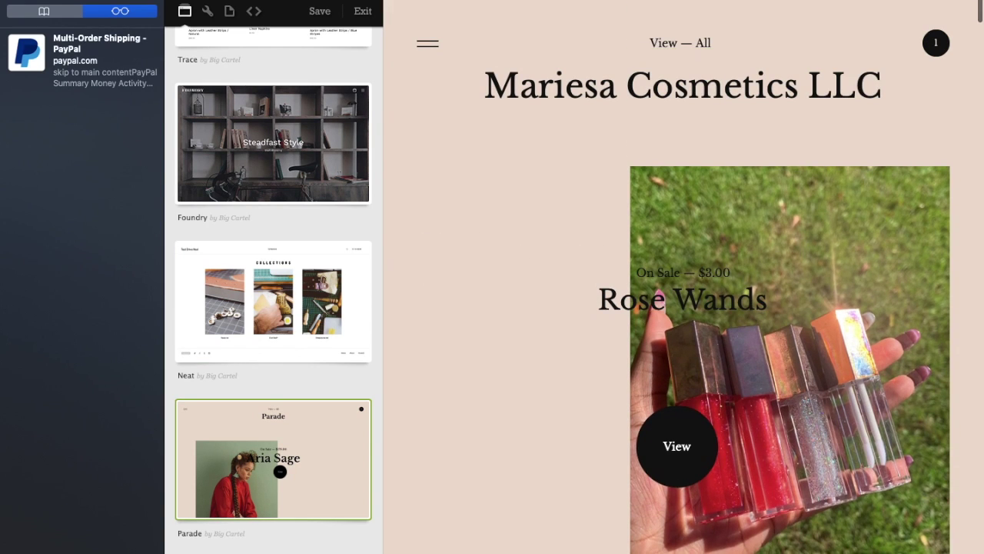
scroll(676, 445, down, 5)
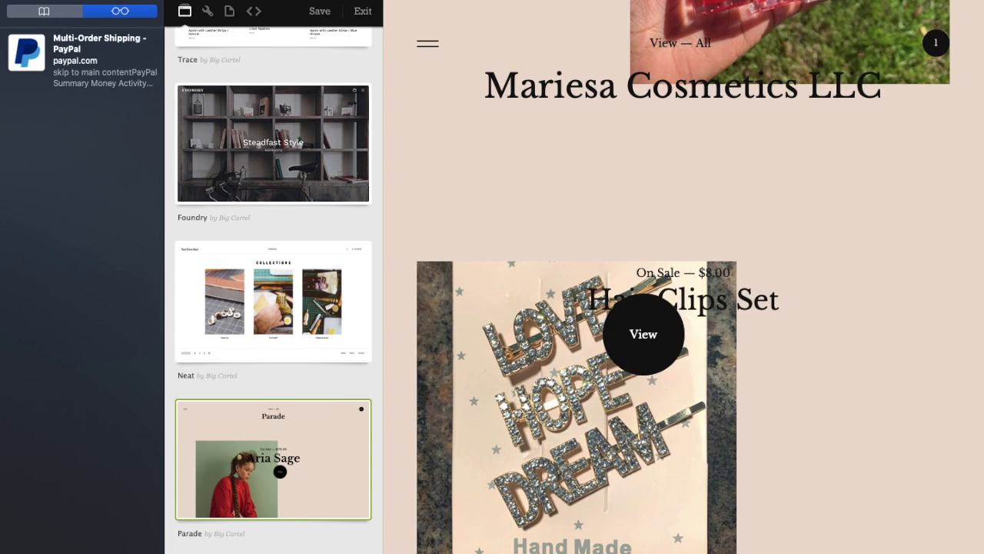
scroll(638, 354, down, 7)
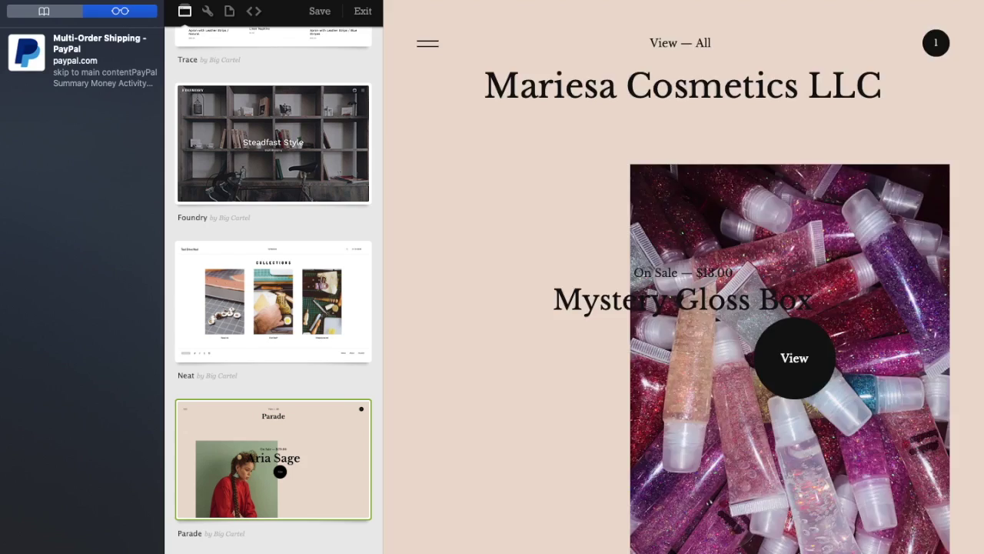
Open the Mystery Gloss Box product in the Parade preview and examine its product page
click(794, 358)
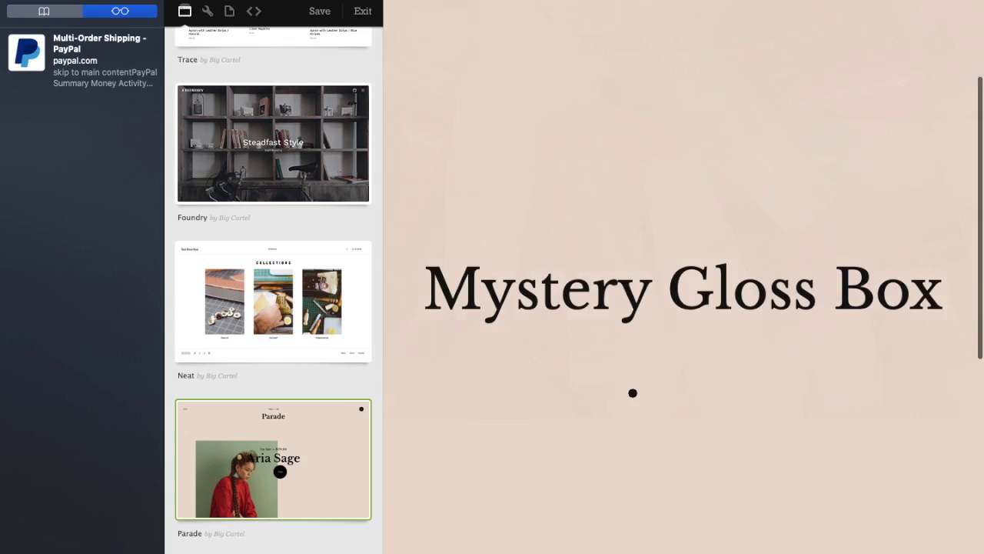
scroll(633, 392, down, 4)
scroll(633, 393, up, 5)
scroll(632, 392, down, 8)
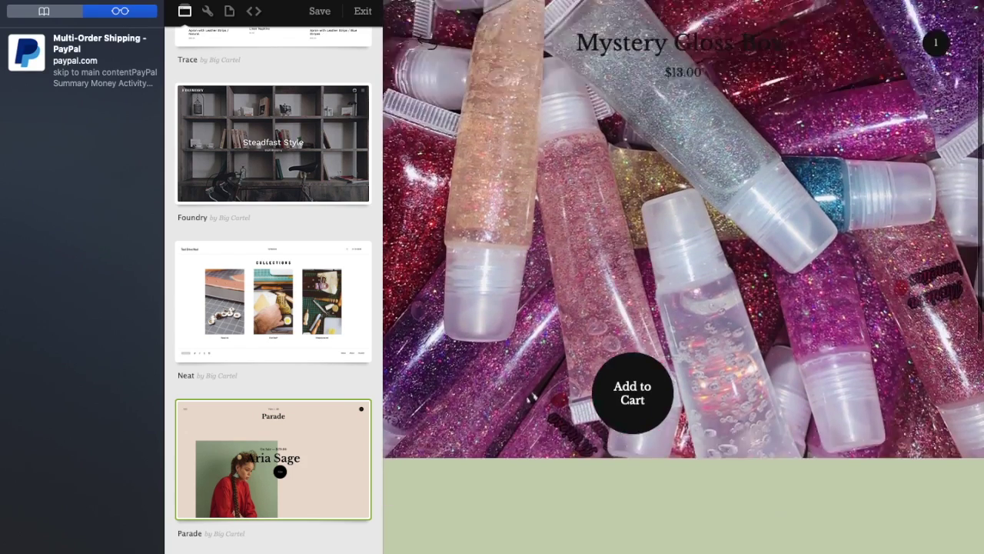
scroll(633, 392, up, 5)
Apply the Hopscotch theme to the shop preview and look over its product layout
scroll(277, 439, down, 7)
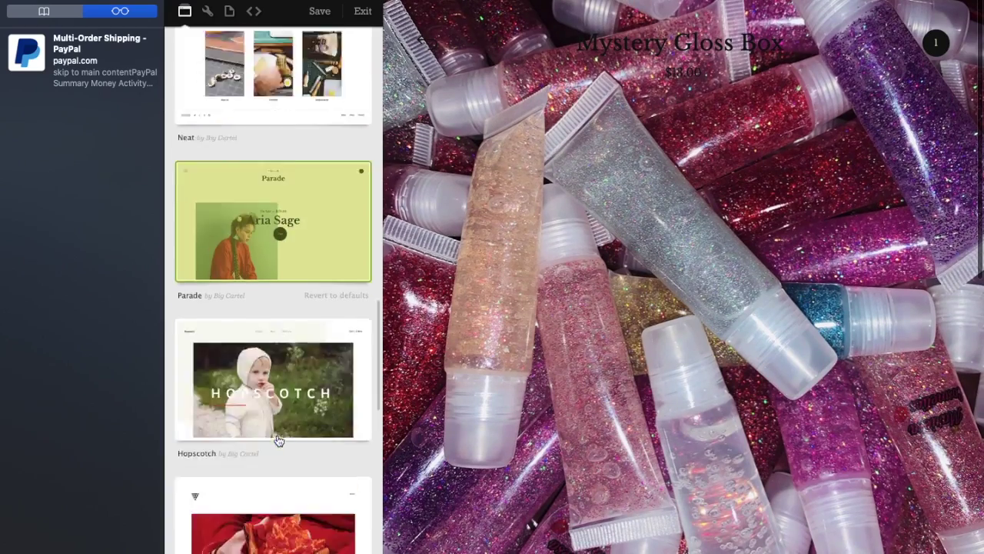
click(269, 101)
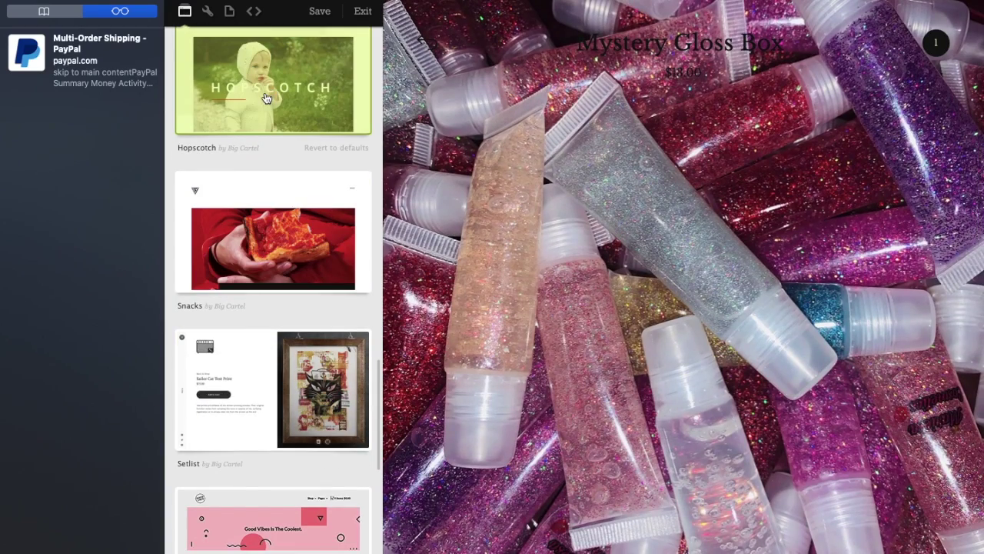
scroll(597, 434, down, 15)
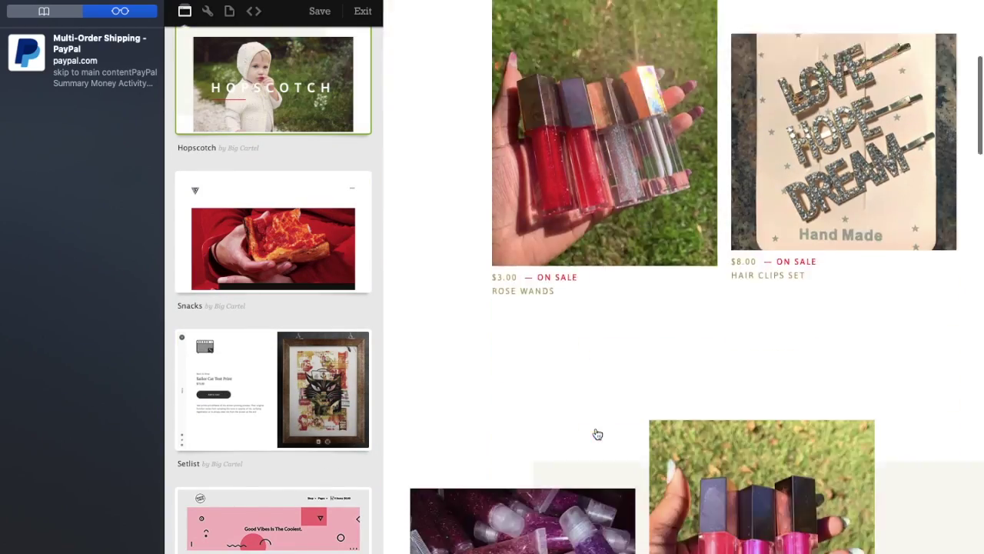
scroll(598, 434, down, 15)
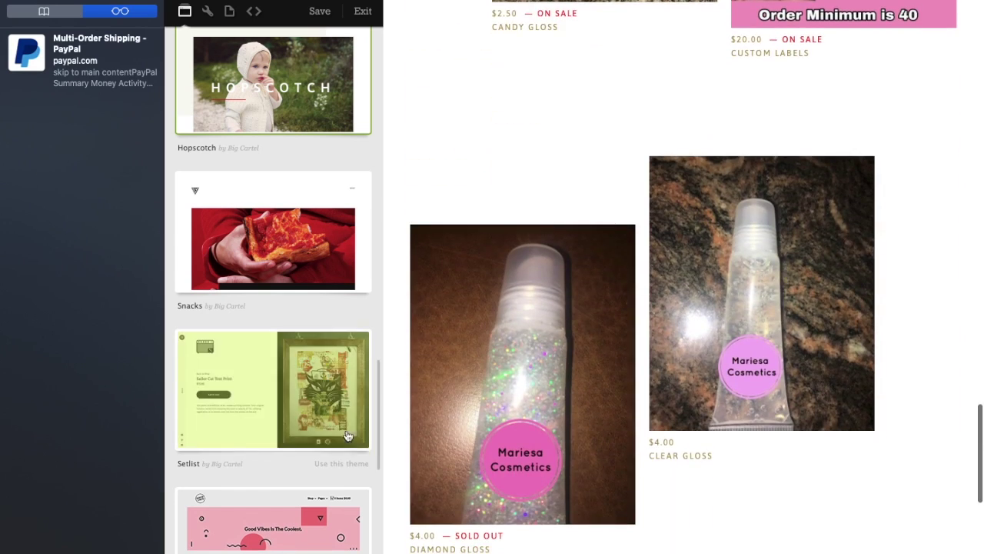
Apply the Good Vibes theme to the shop preview and look through its home page down to the footer
scroll(297, 329, down, 8)
click(270, 267)
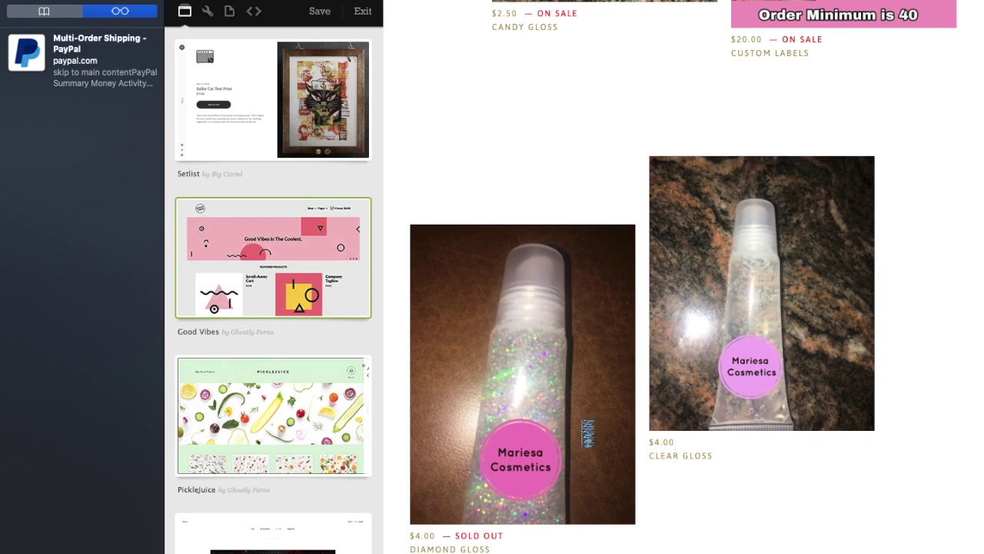
scroll(652, 421, down, 1)
scroll(652, 422, down, 15)
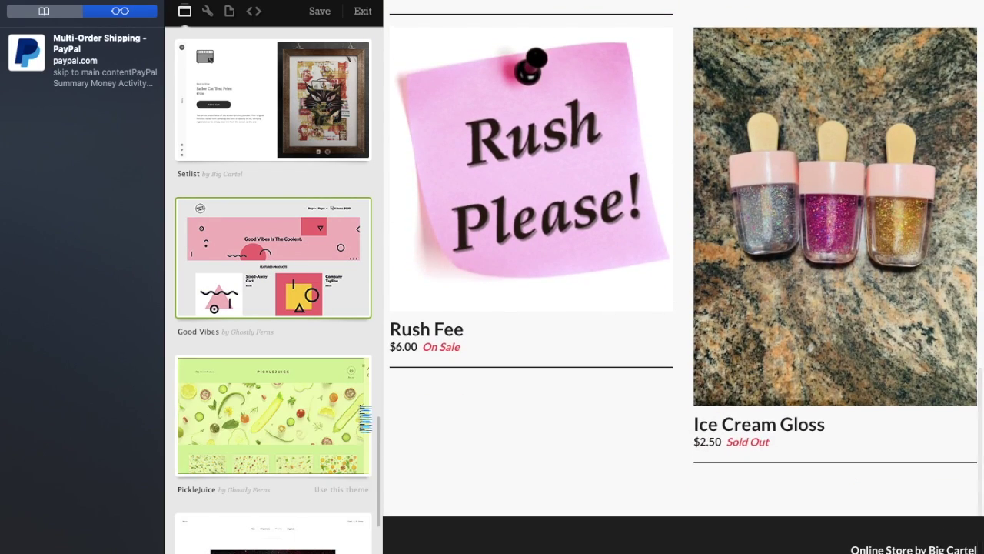
Apply the PickleJuice theme to the shop preview and look over its category links and product grid
click(362, 413)
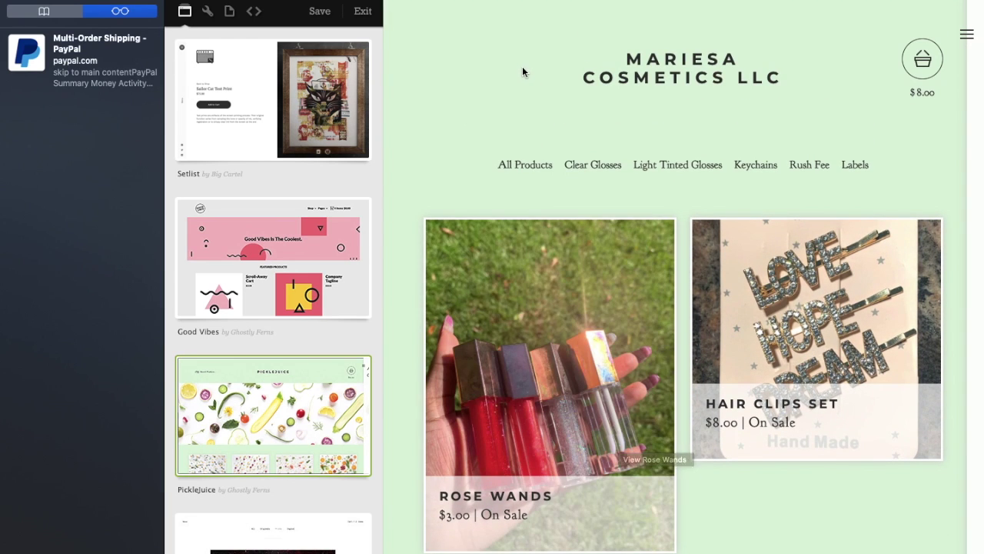
scroll(980, 66, down, 1)
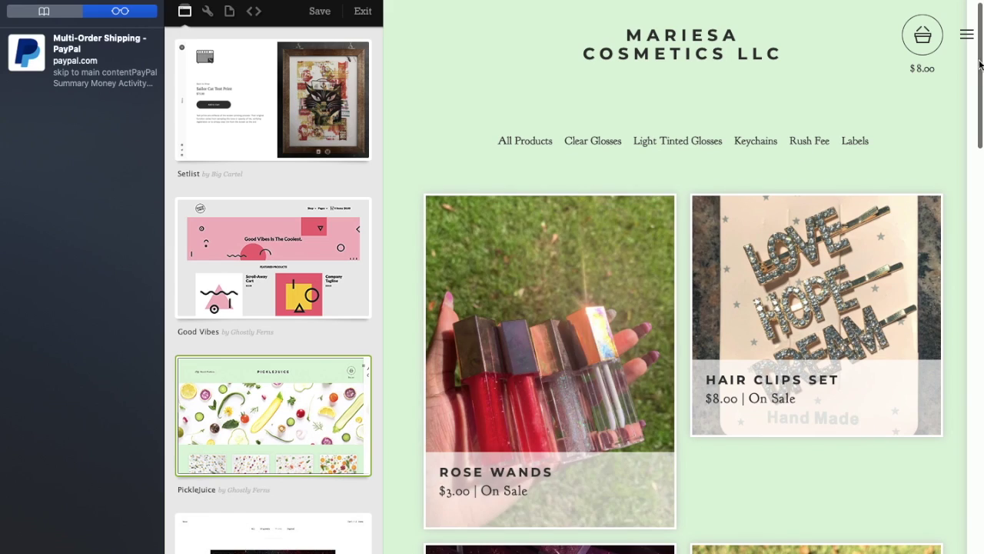
scroll(699, 517, down, 6)
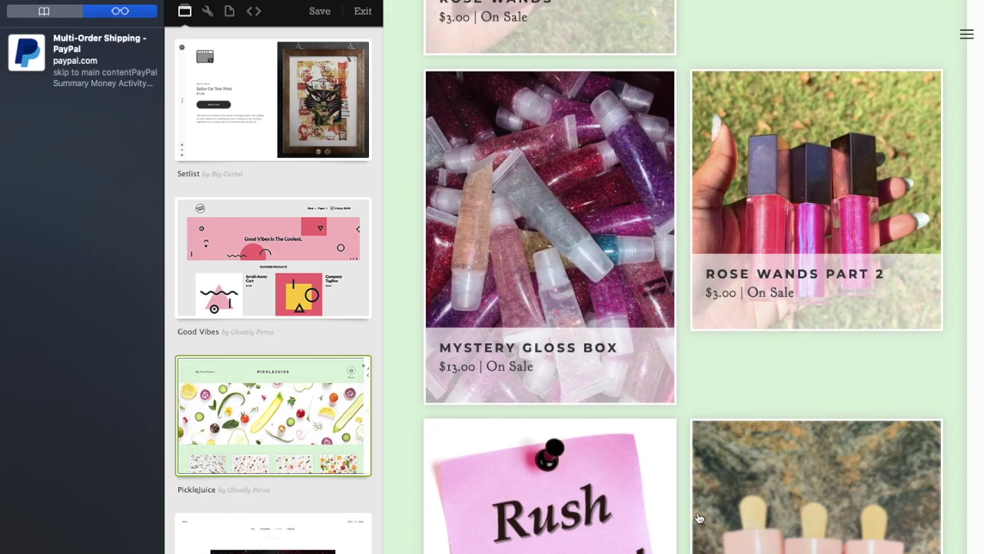
scroll(811, 233, down, 6)
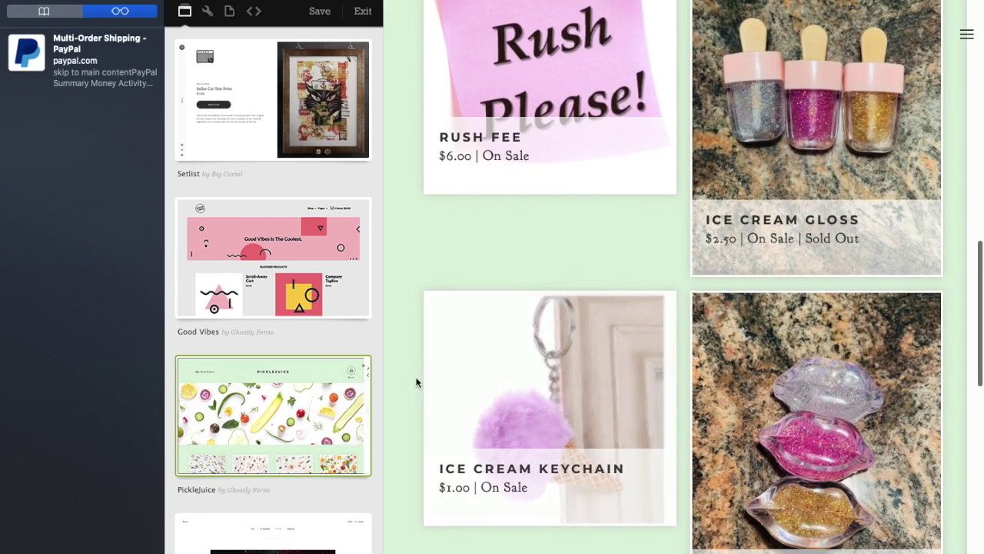
Apply the Nova theme to the shop preview and examine its large product photos, sale labels and footer links
scroll(361, 407, down, 3)
click(361, 384)
scroll(548, 417, down, 2)
scroll(548, 416, down, 8)
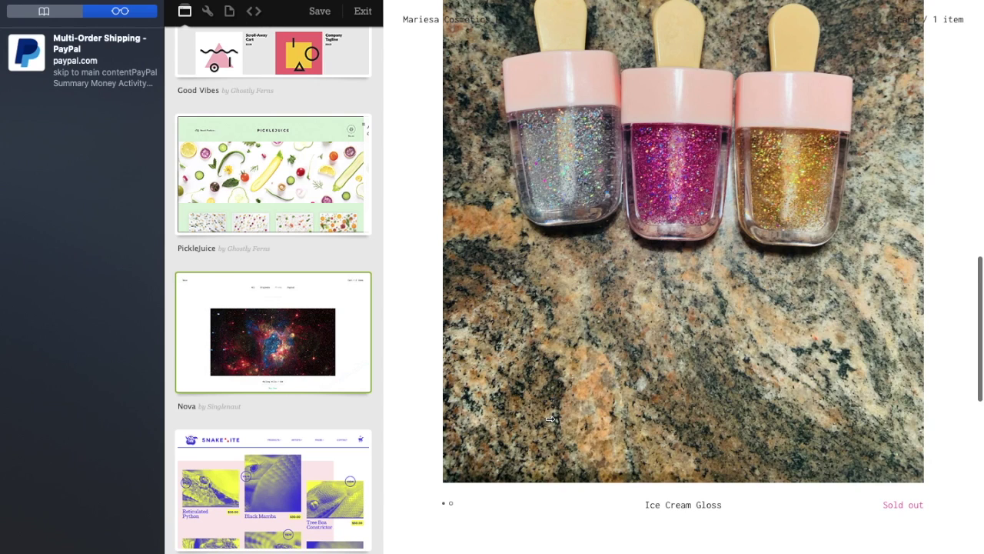
scroll(550, 419, down, 10)
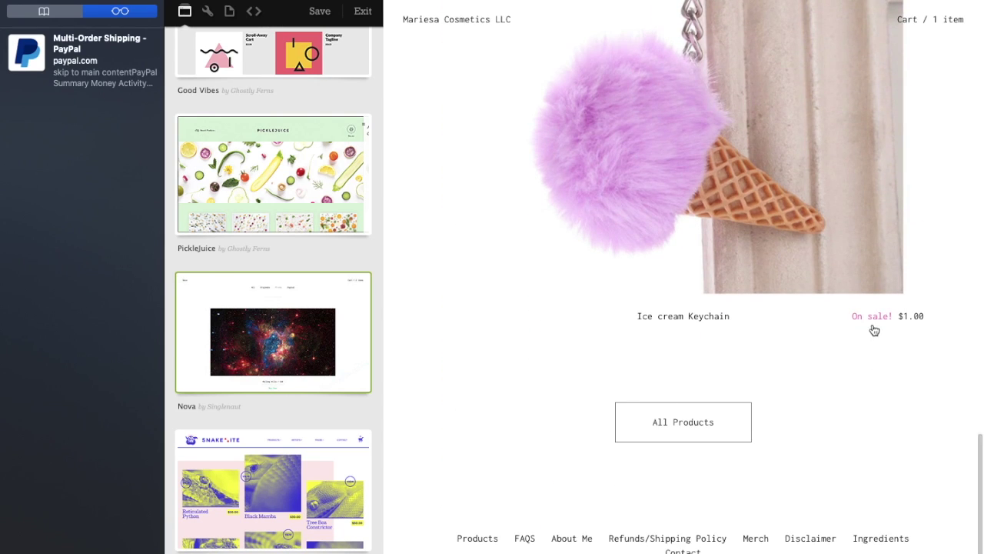
scroll(874, 329, up, 8)
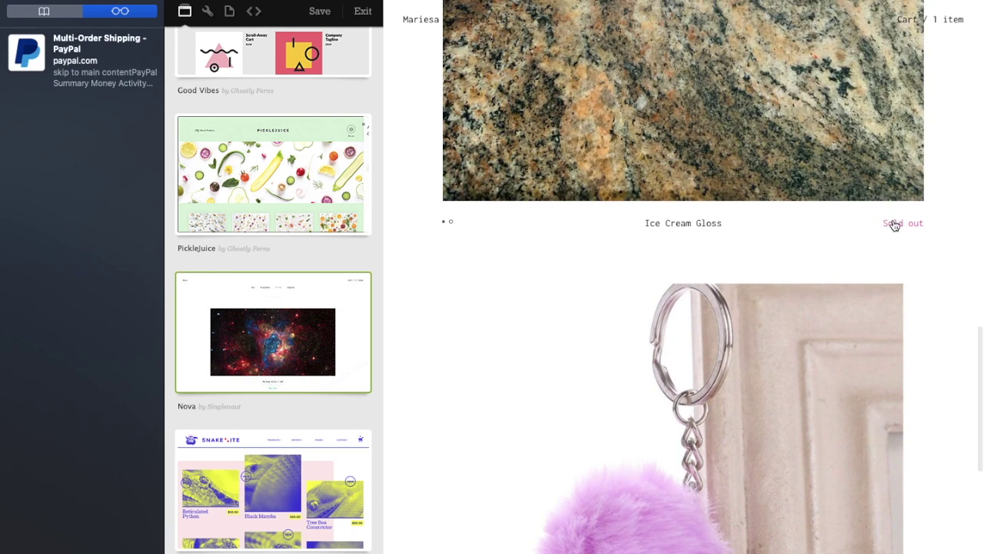
scroll(648, 448, down, 8)
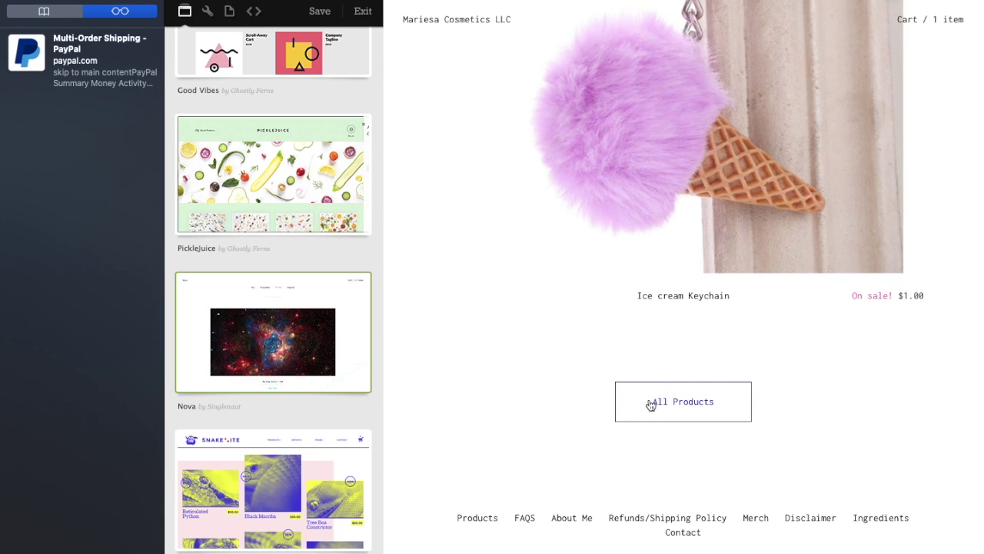
Open the full product listing in the Nova preview and look through it from header to footer
click(650, 405)
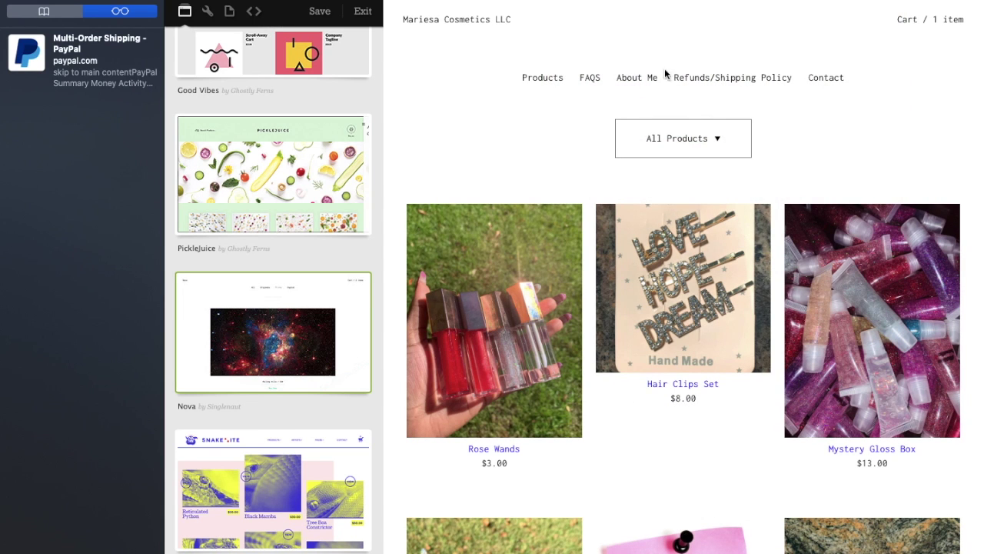
scroll(544, 386, down, 12)
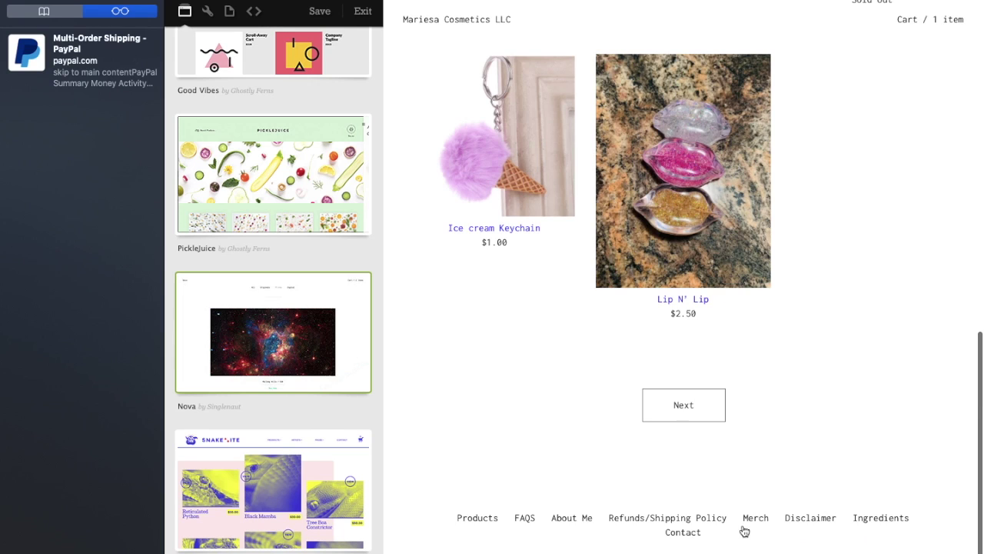
scroll(601, 270, up, 15)
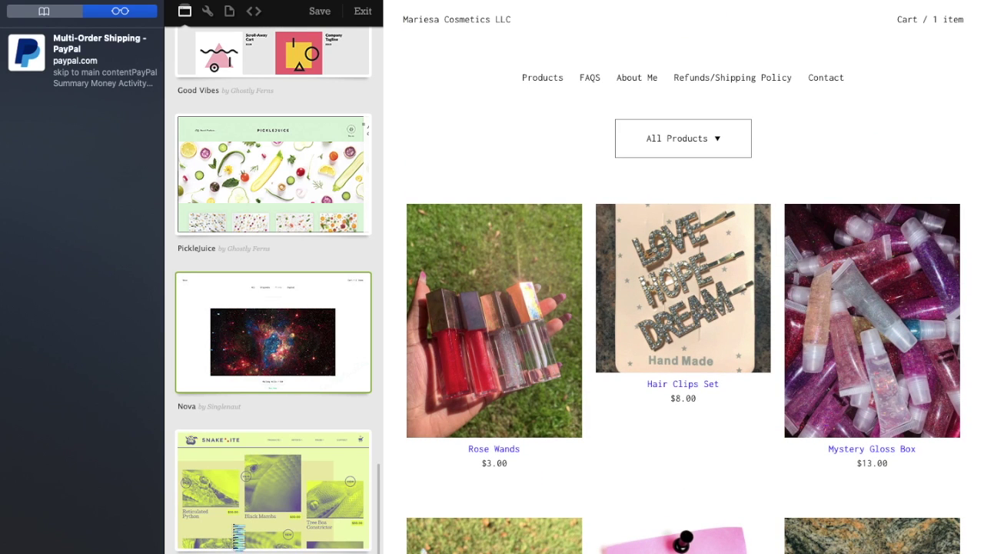
Apply the Snakebite theme to the shop preview and look over its slideshow and product layout
click(237, 534)
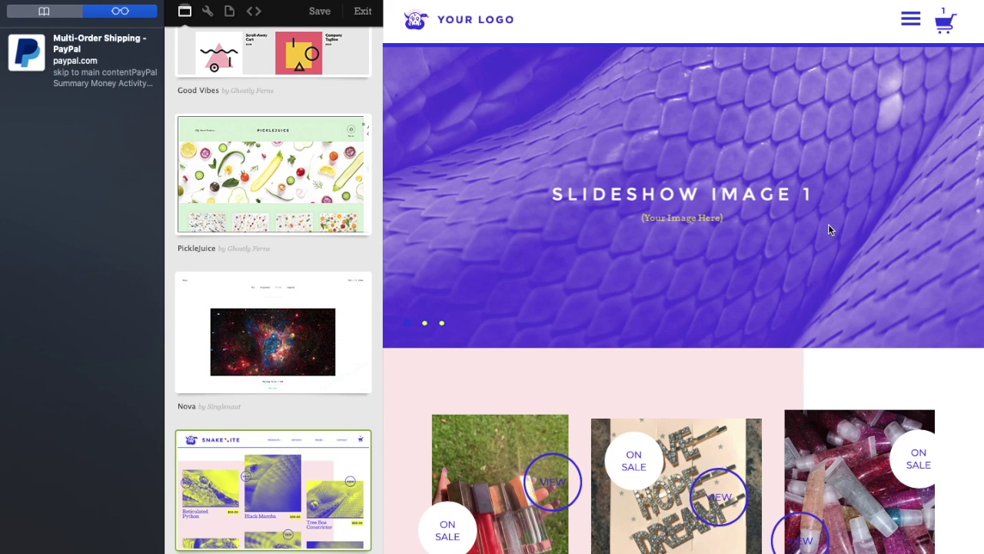
scroll(587, 300, down, 4)
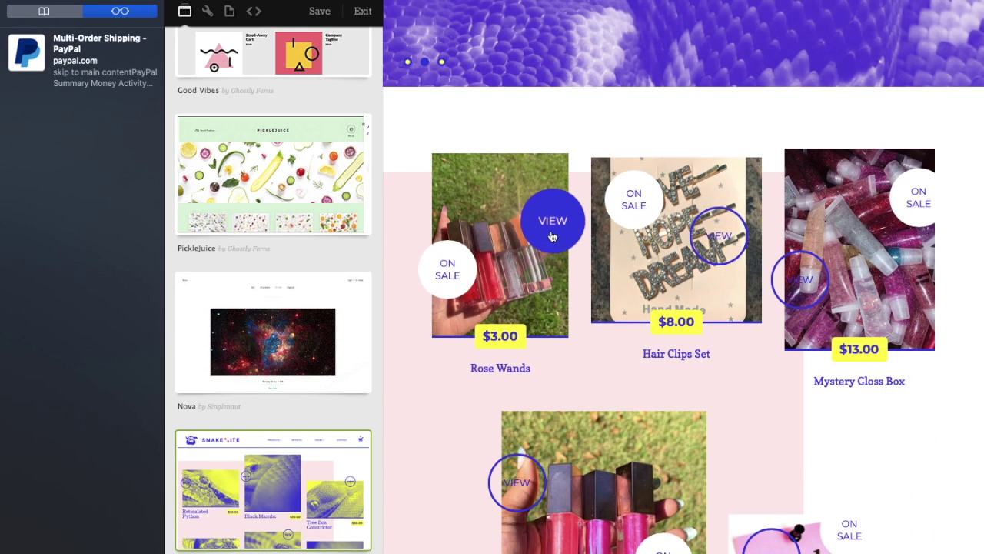
scroll(731, 356, down, 4)
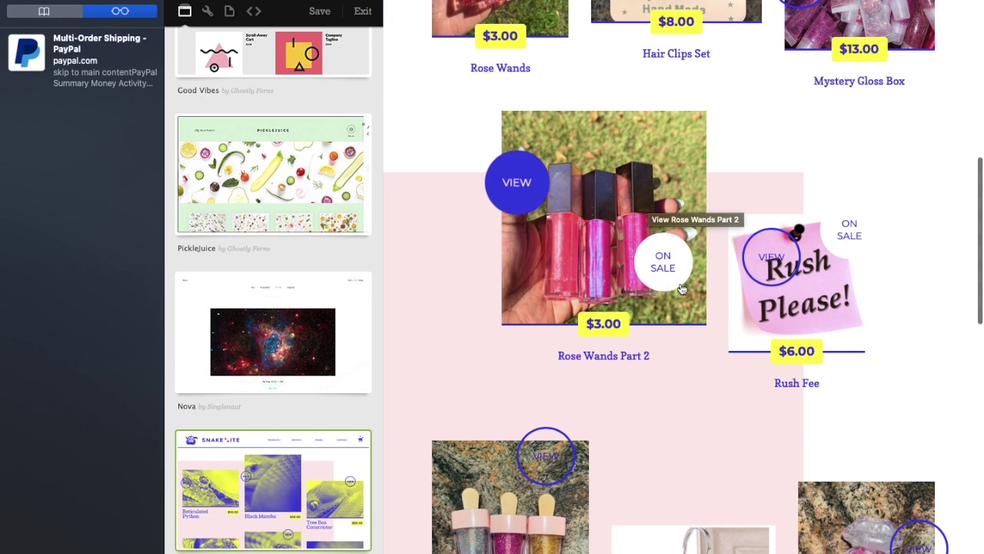
scroll(628, 395, down, 8)
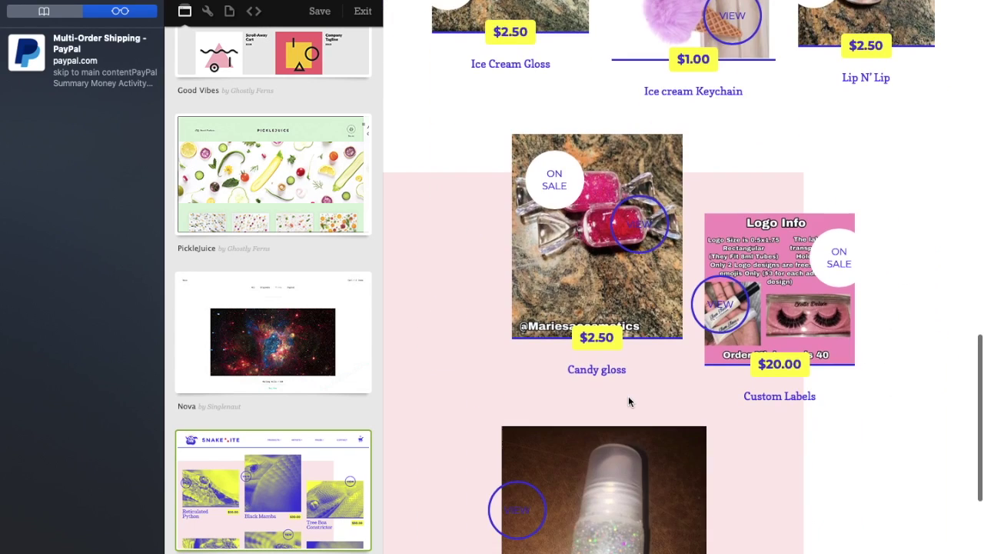
Look through the remaining products in the Snakebite preview and return to the start of the theme list
scroll(628, 395, down, 4)
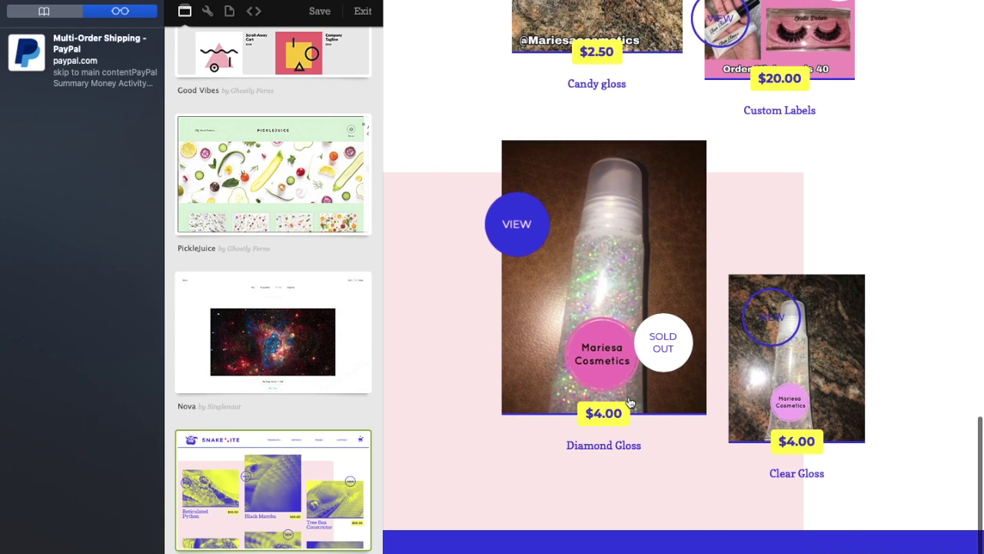
scroll(291, 244, up, 15)
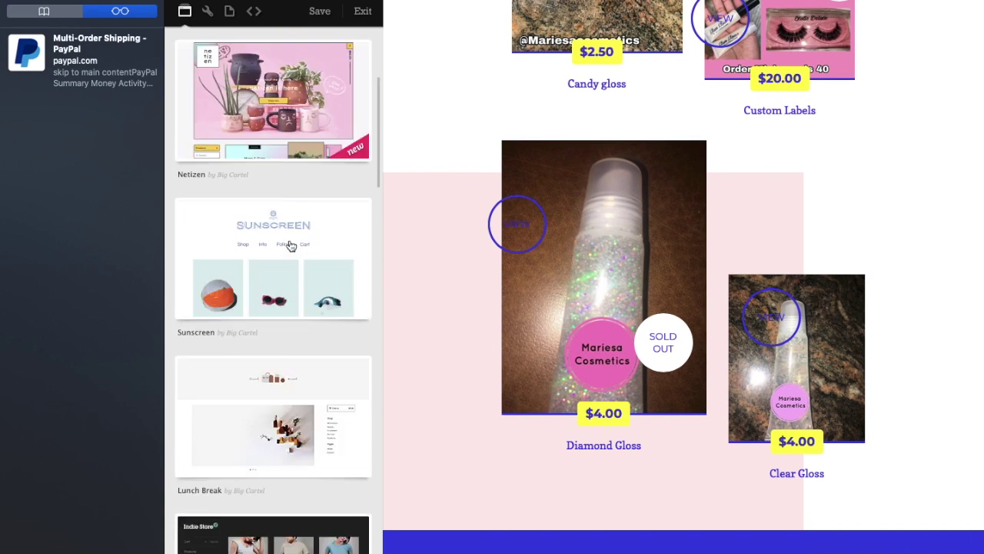
scroll(291, 245, up, 3)
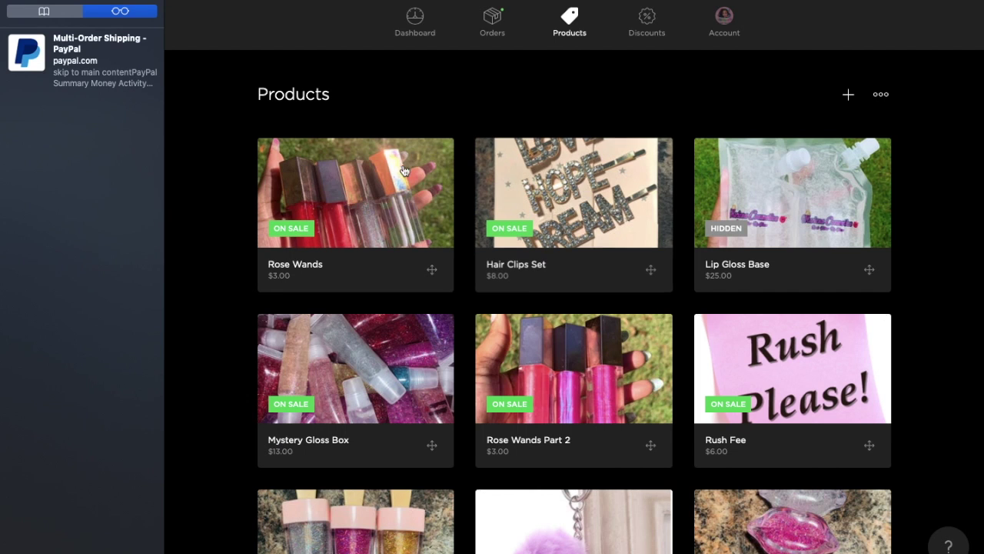
Look through the shop's product list and open the Rose Wands product
scroll(494, 489, down, 5)
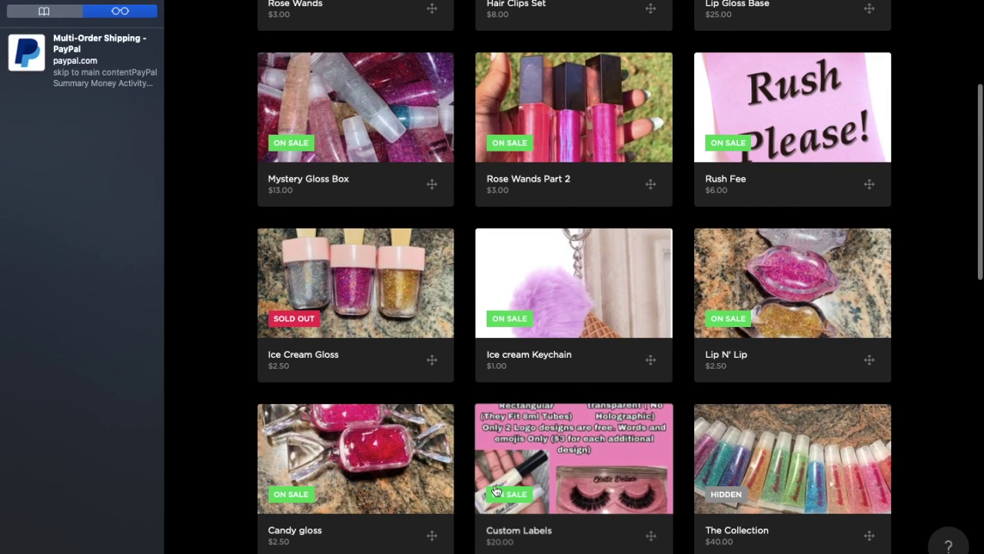
scroll(494, 490, up, 5)
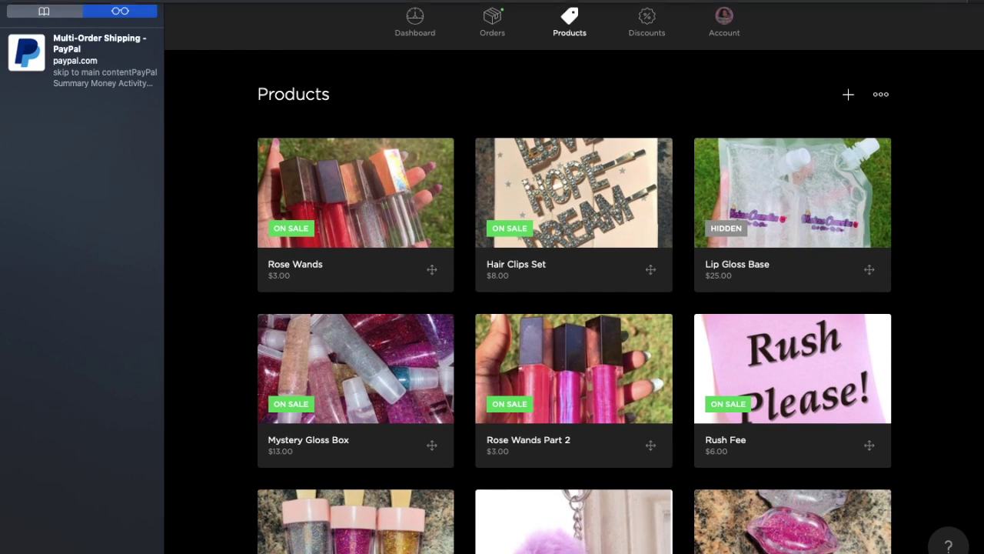
click(362, 202)
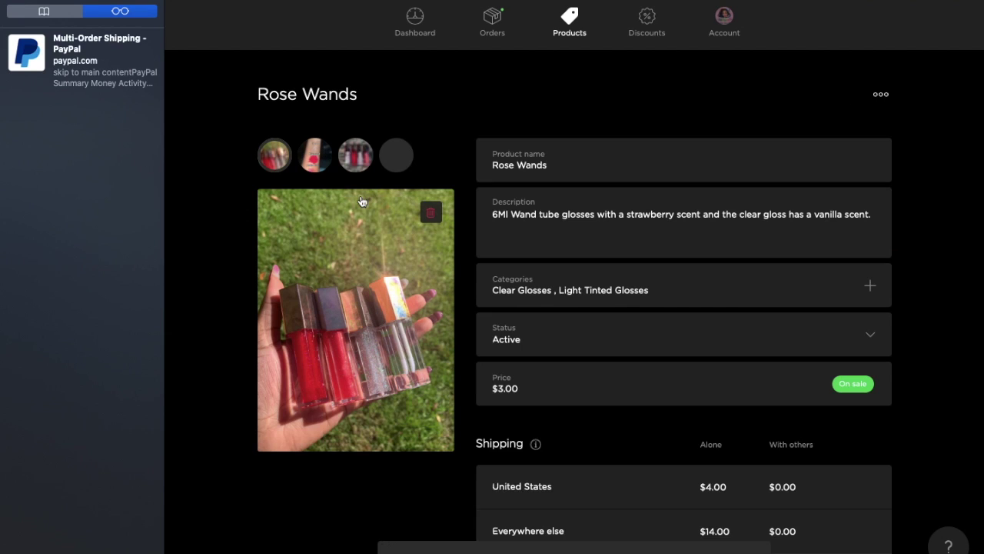
View each of the three Rose Wands photos, ending on the first one
click(317, 158)
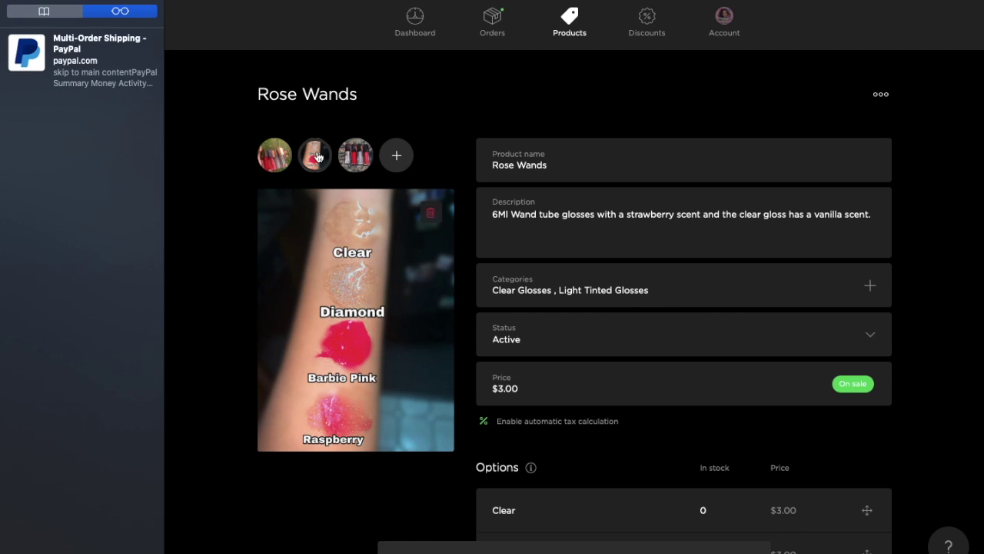
click(349, 152)
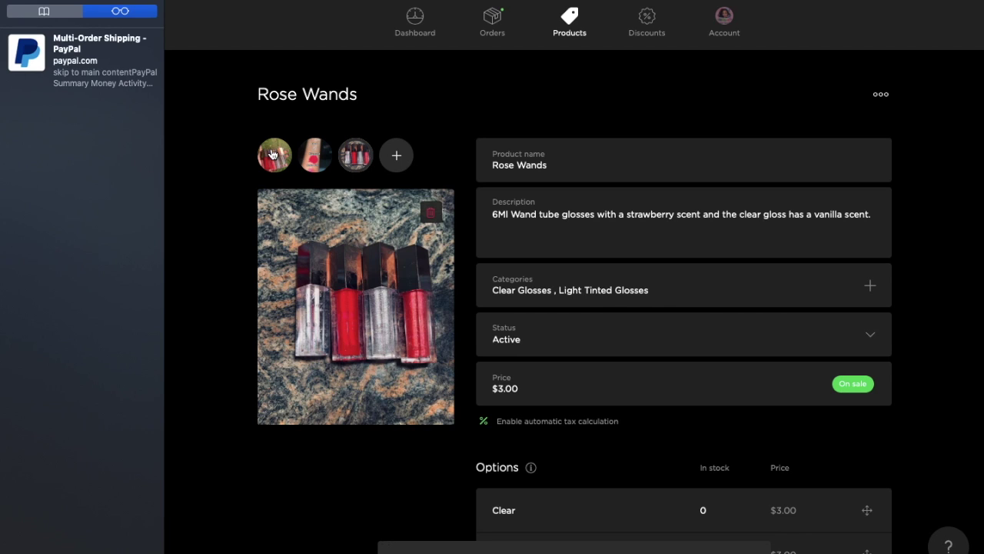
click(272, 155)
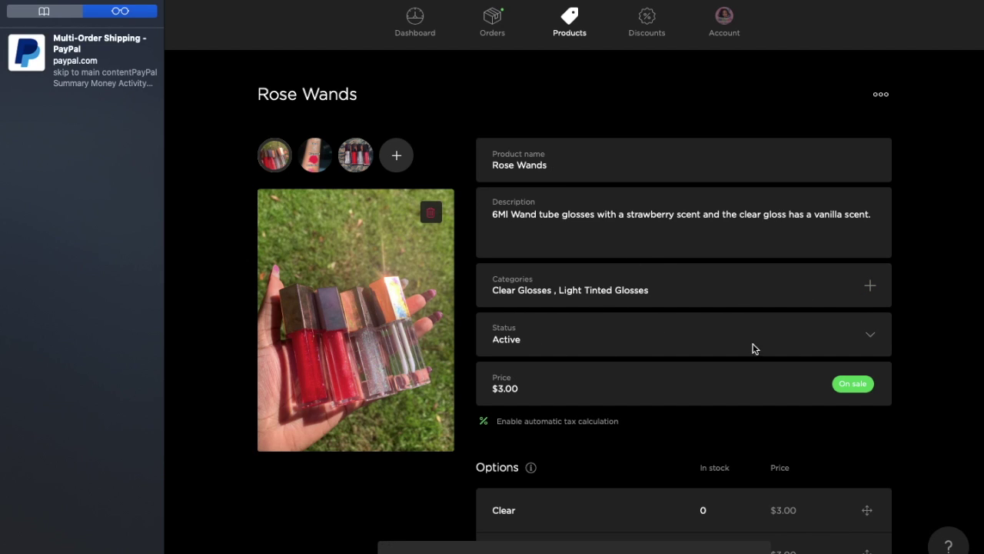
Examine the status choices for Rose Wands and try out its On sale setting
click(873, 339)
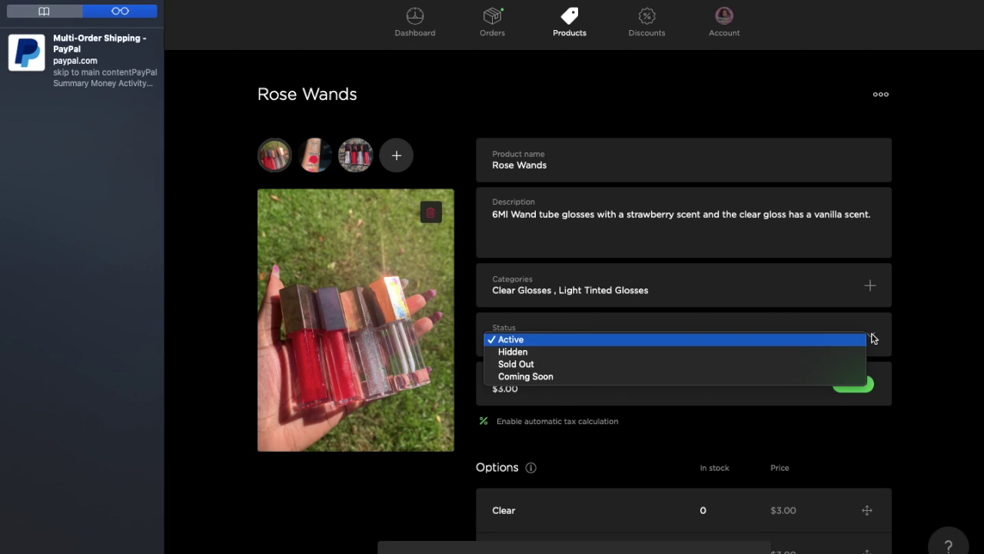
click(947, 340)
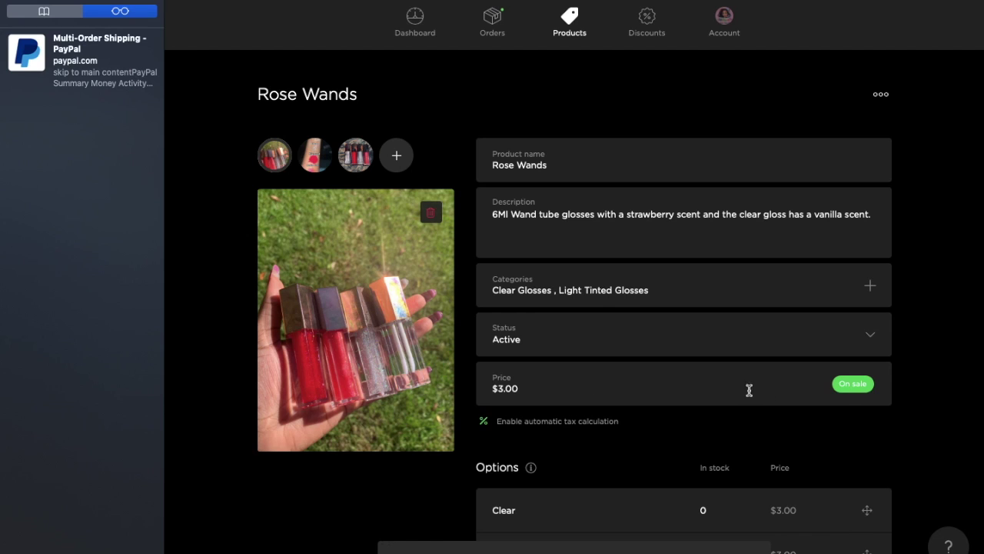
click(863, 391)
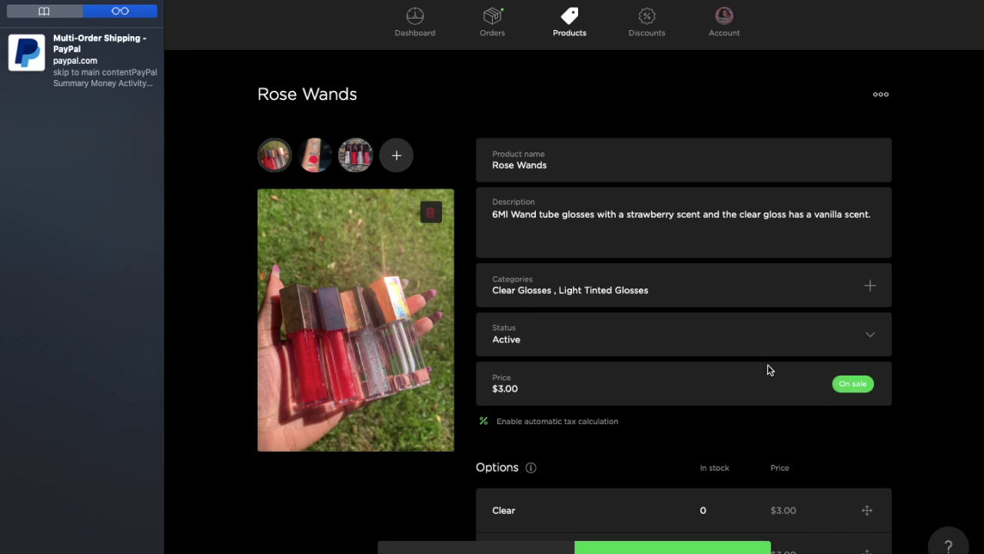
Try to cancel the unsaved Rose Wands edits, but choose to stay on the product page
scroll(715, 351, down, 3)
click(432, 547)
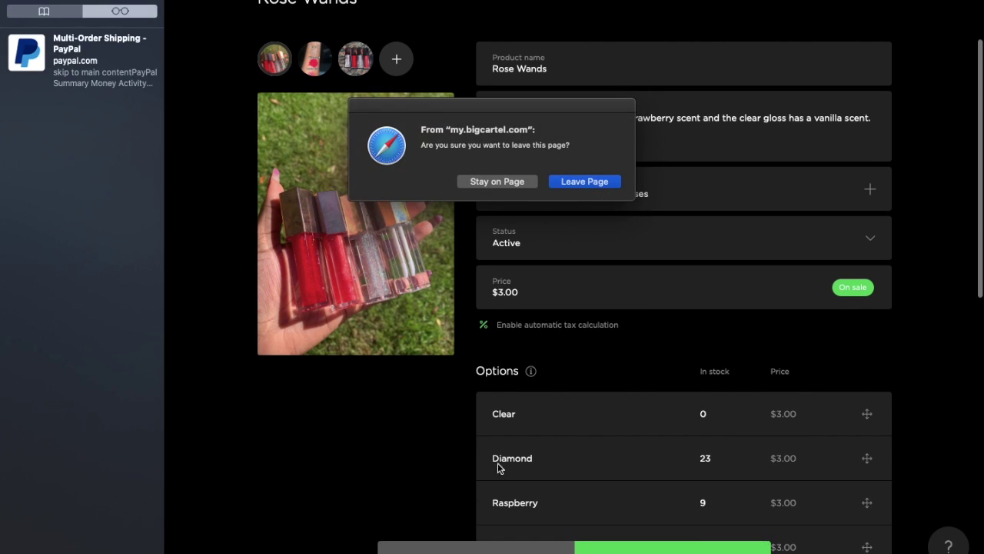
click(517, 183)
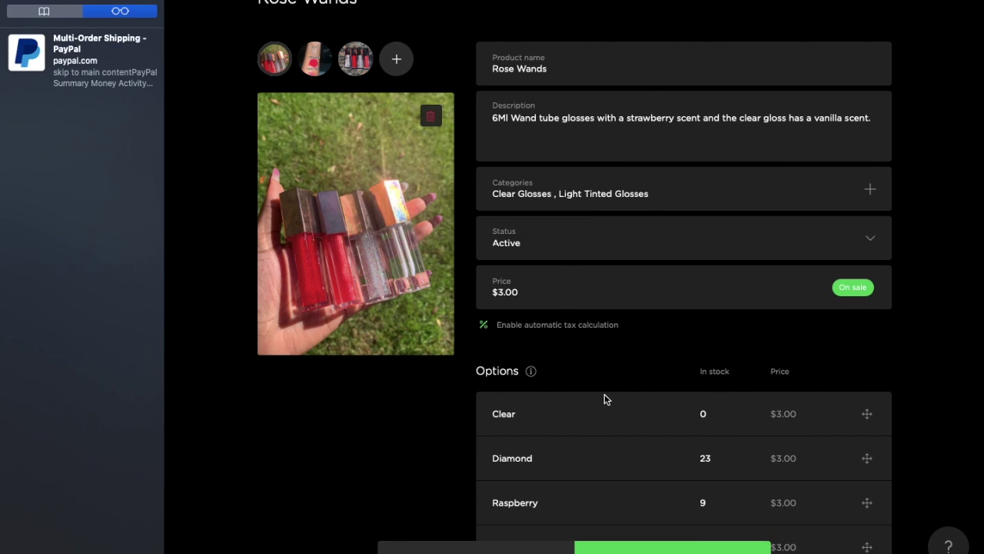
Examine the Rose Wands options with their stock and prices, the shipping rates and the product URL
scroll(604, 399, down, 3)
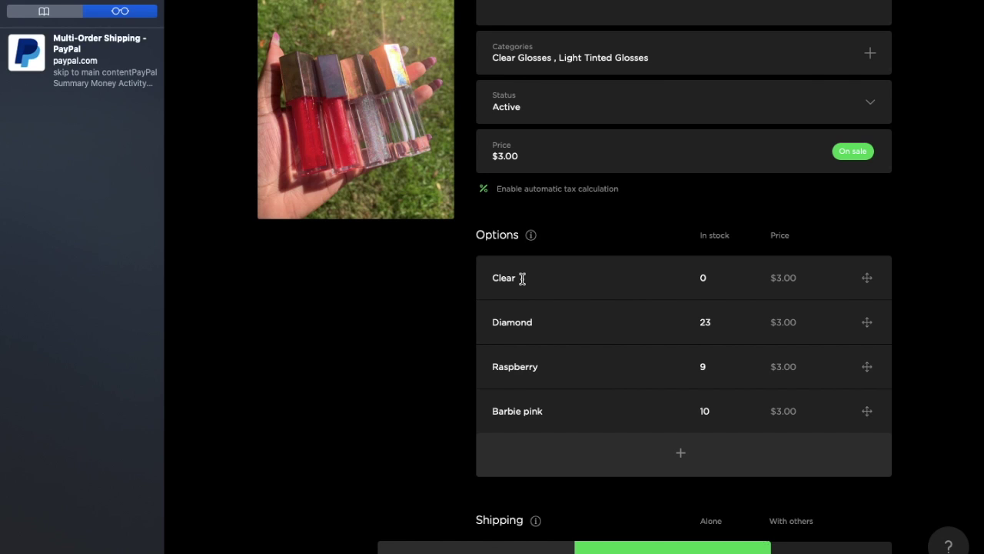
scroll(522, 278, up, 2)
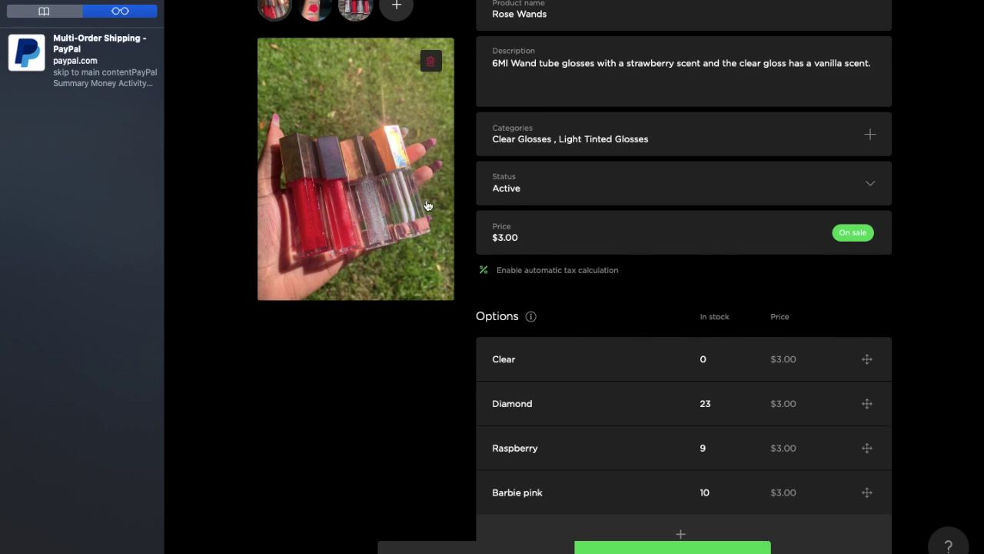
scroll(541, 373, down, 1)
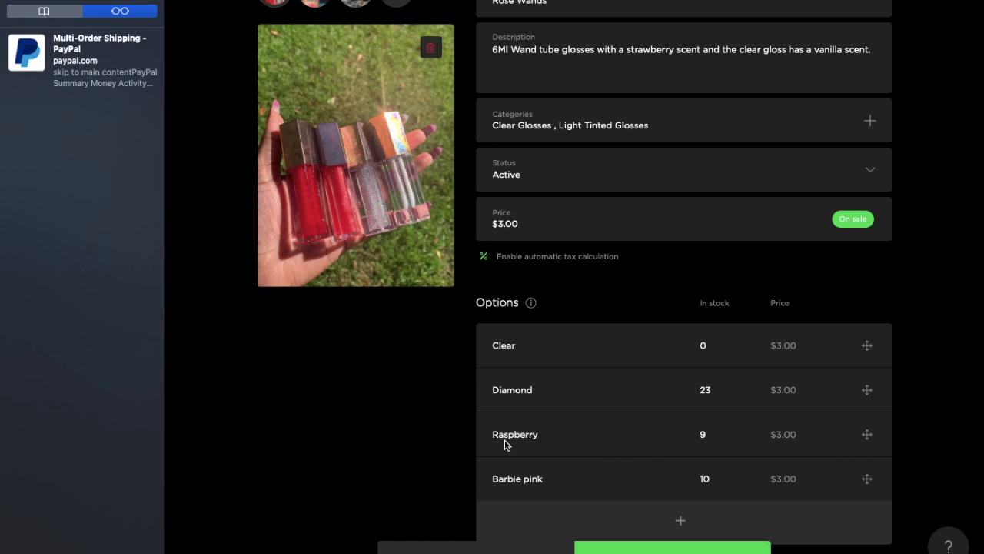
scroll(759, 444, down, 1)
scroll(759, 444, down, 1)
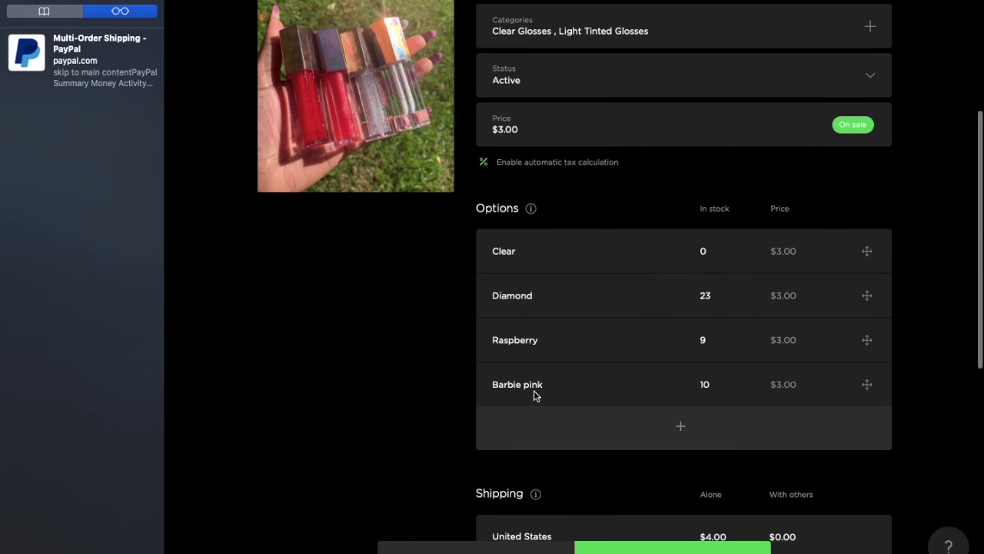
scroll(759, 396, down, 6)
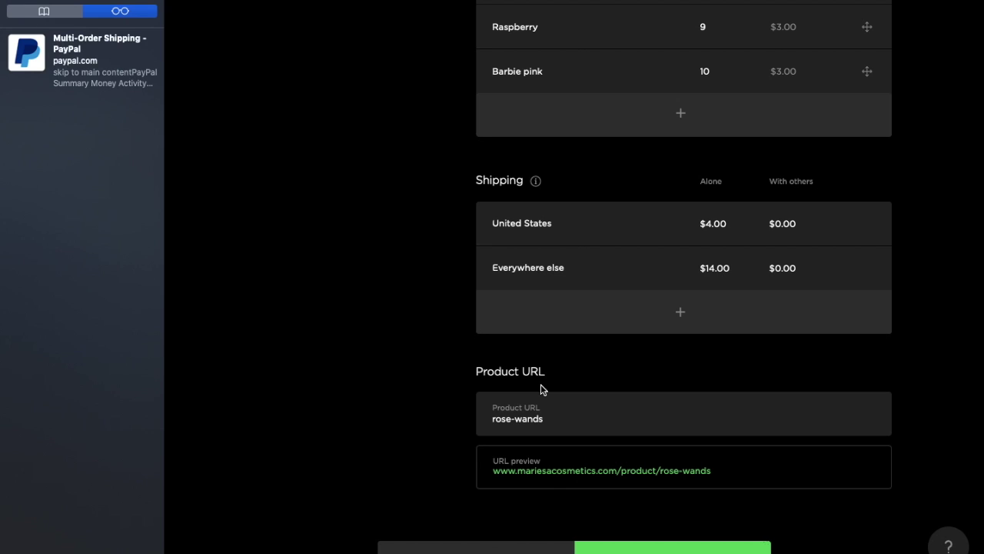
scroll(540, 386, up, 10)
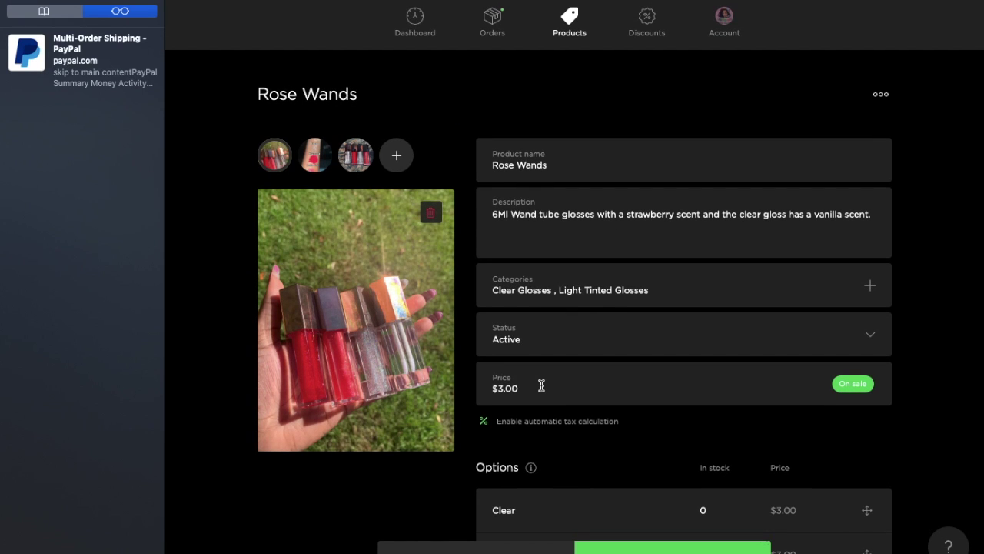
Leave the Rose Wands page without saving and review the shop's active and expired discounts
click(659, 37)
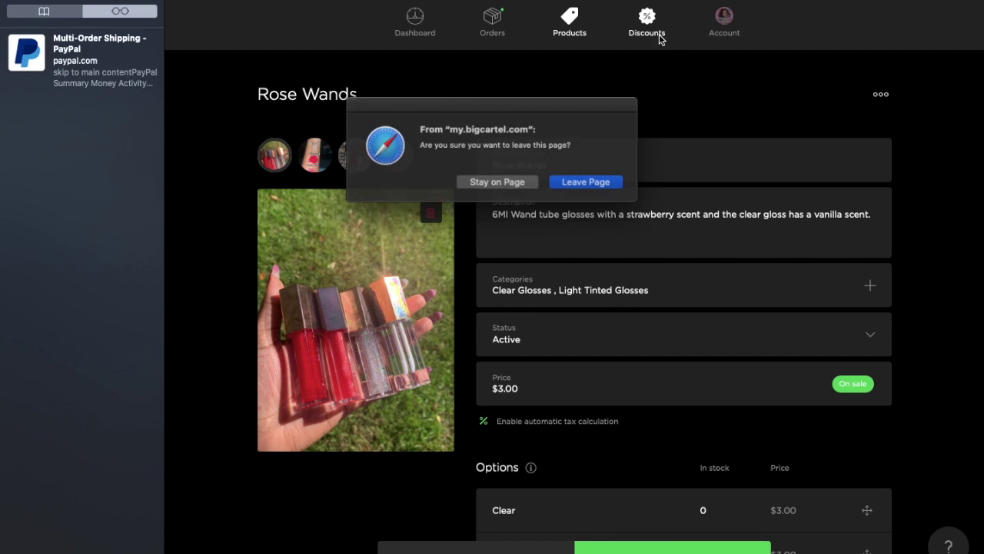
click(571, 184)
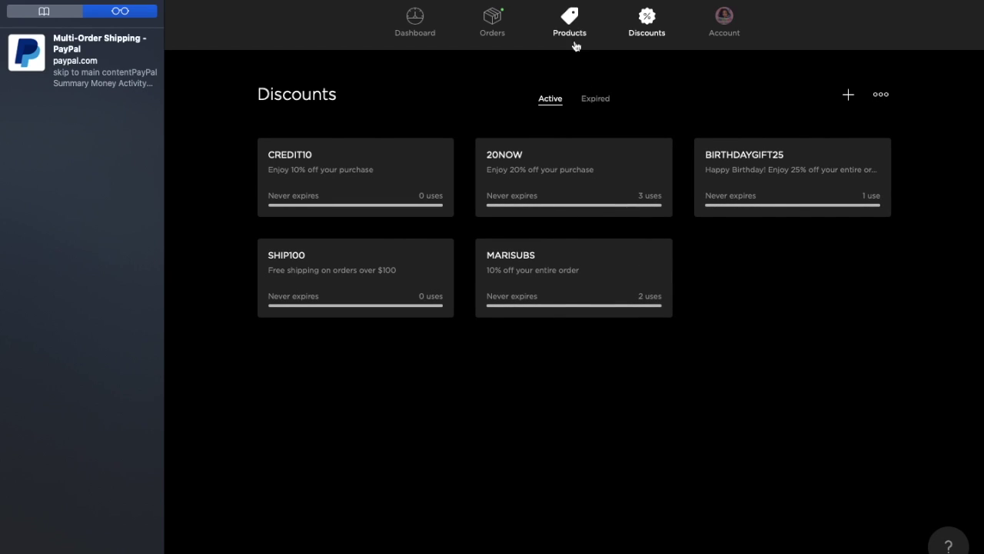
click(596, 99)
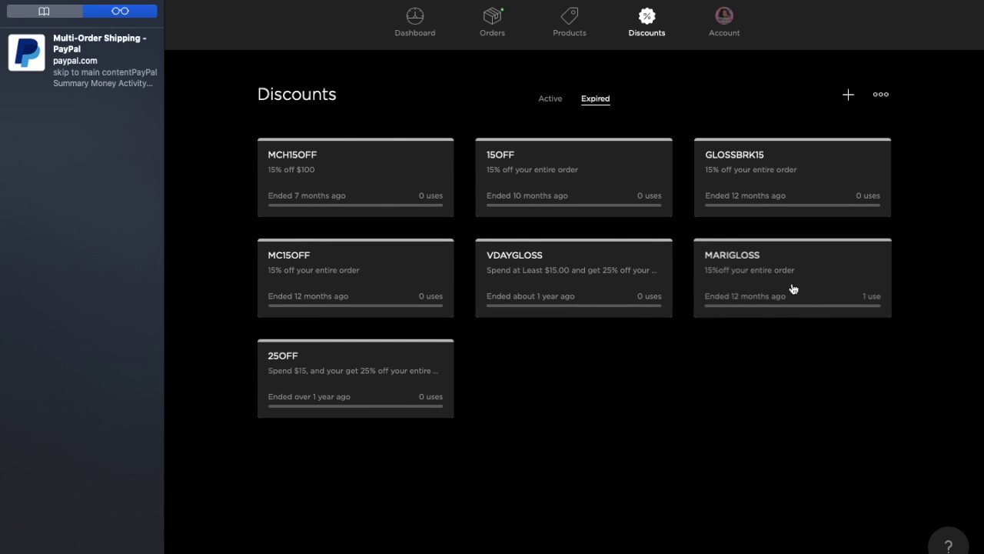
Open the shop's design customization from the account settings and apply the Luna theme to the preview
click(727, 32)
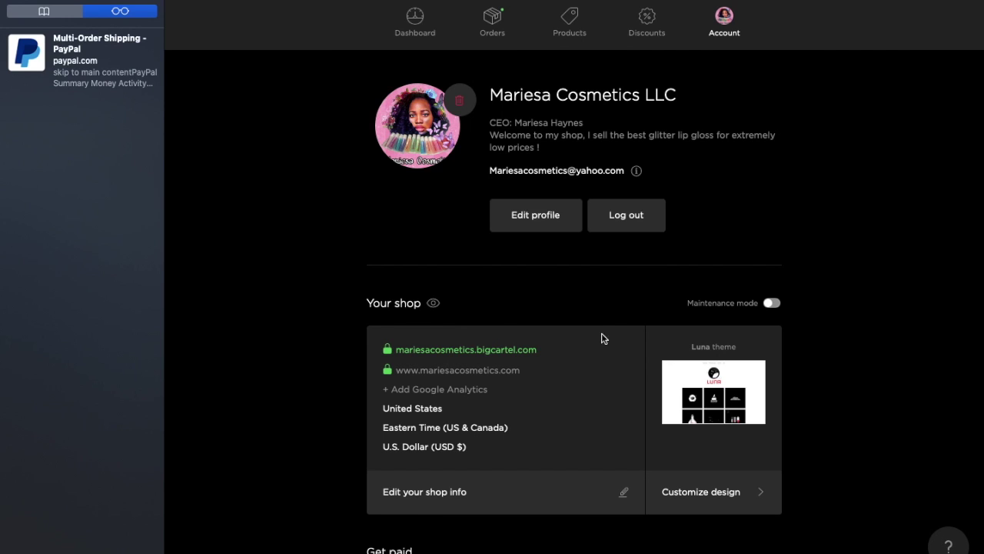
scroll(560, 414, down, 5)
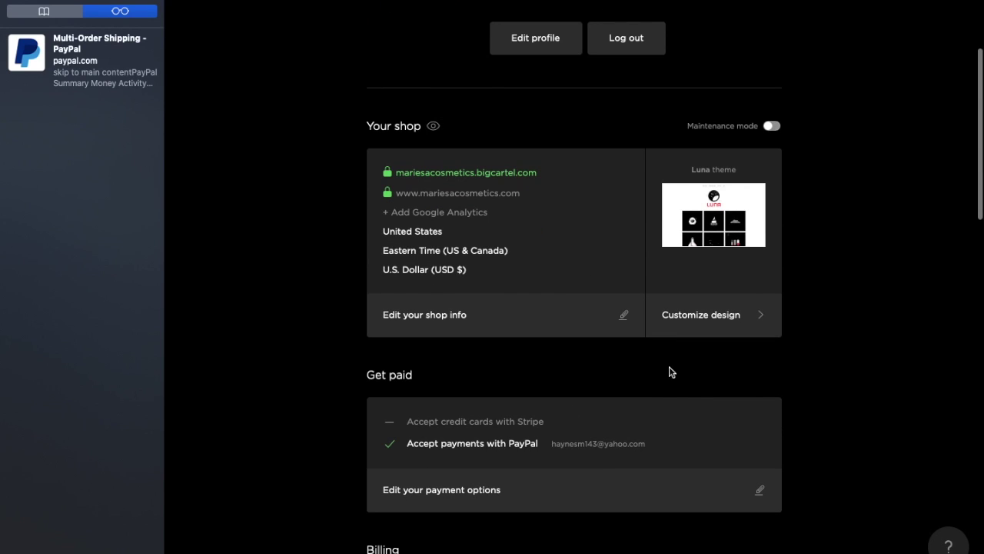
click(706, 330)
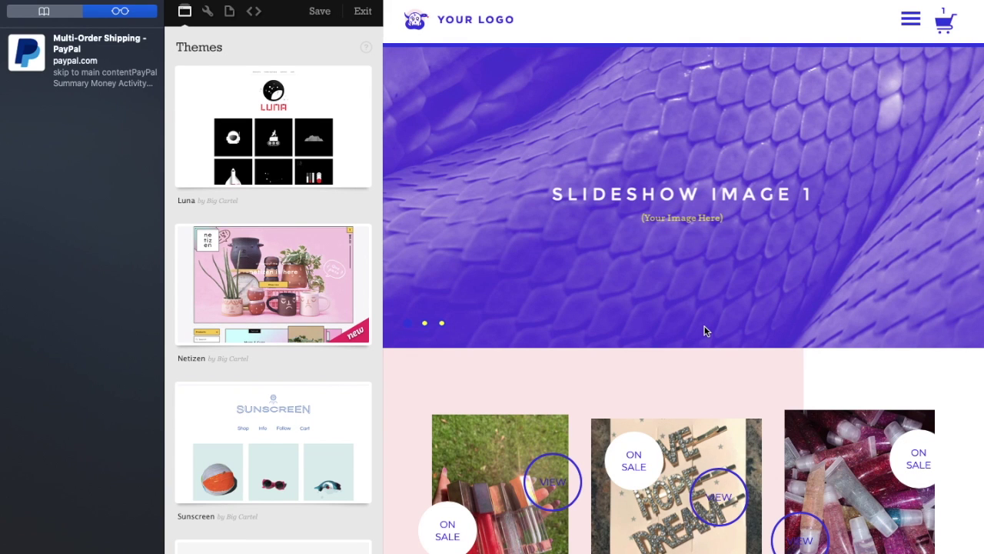
click(262, 159)
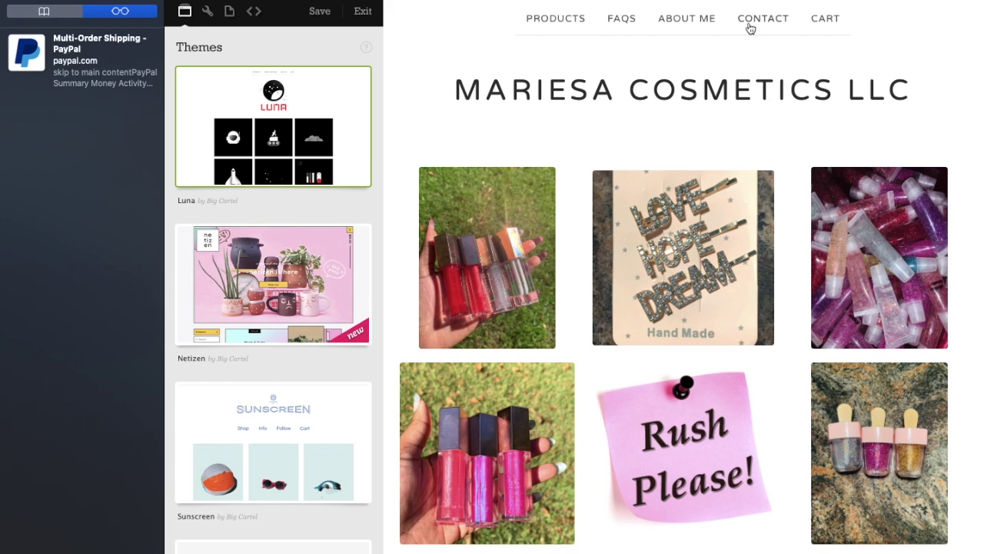
Open the shop's FAQS page for editing, read its questions and answers, and close it without changes
click(229, 12)
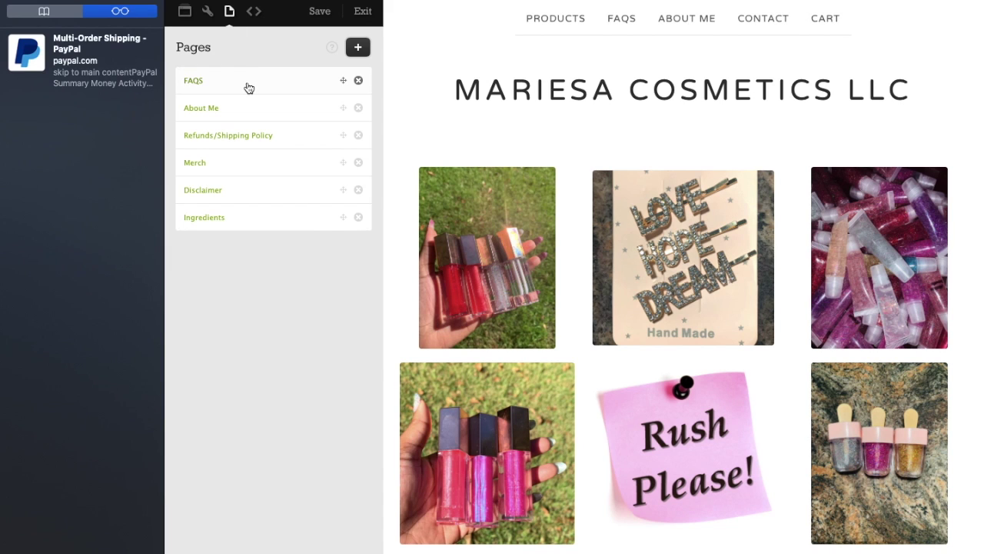
click(214, 91)
scroll(543, 326, down, 3)
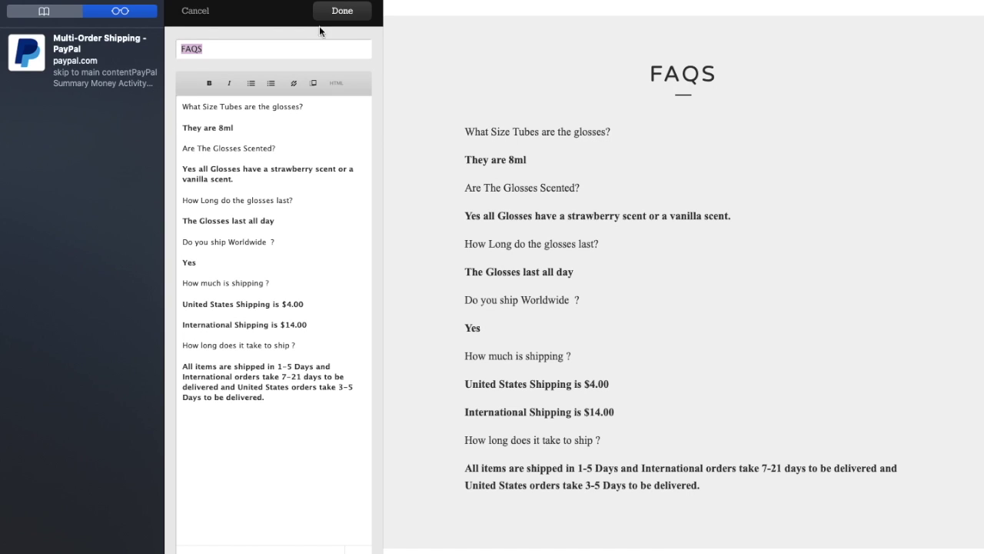
click(201, 15)
Review the content of the About Me and Refunds/Shipping Policy pages and close both without changes
click(239, 116)
click(198, 13)
click(224, 146)
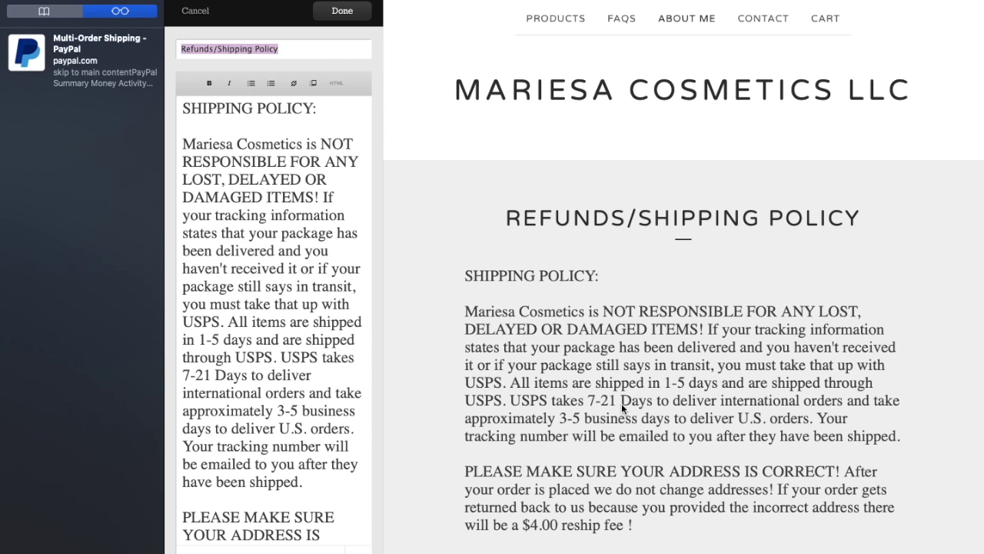
scroll(621, 403, down, 5)
scroll(569, 349, up, 1)
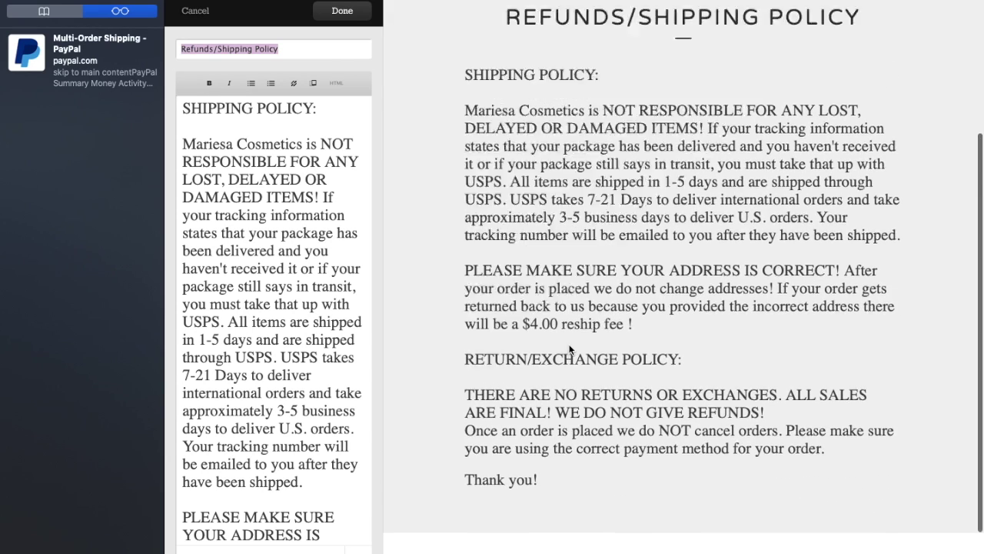
scroll(570, 349, up, 5)
click(197, 11)
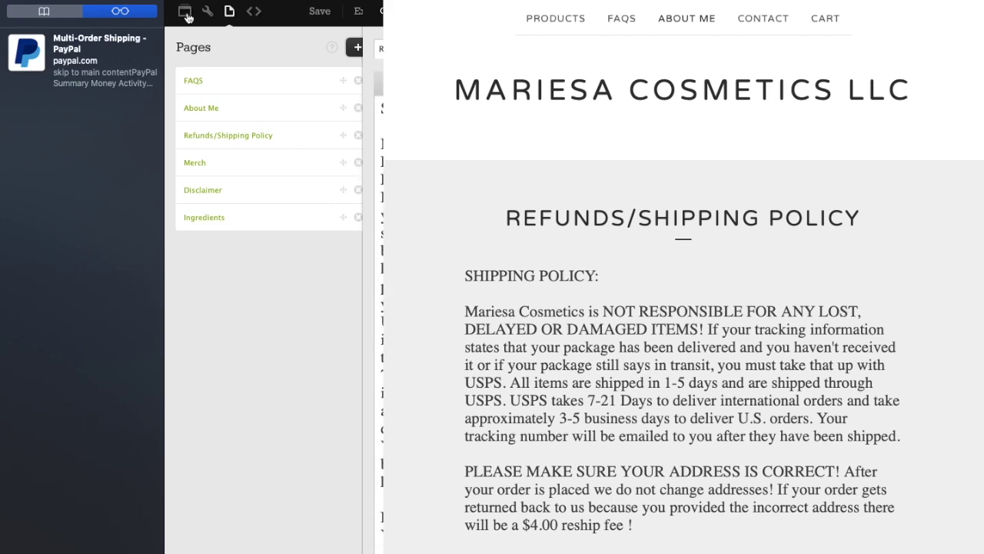
Check the content of the Ingredients page and bring up the Luna theme's image and color customization settings
click(227, 220)
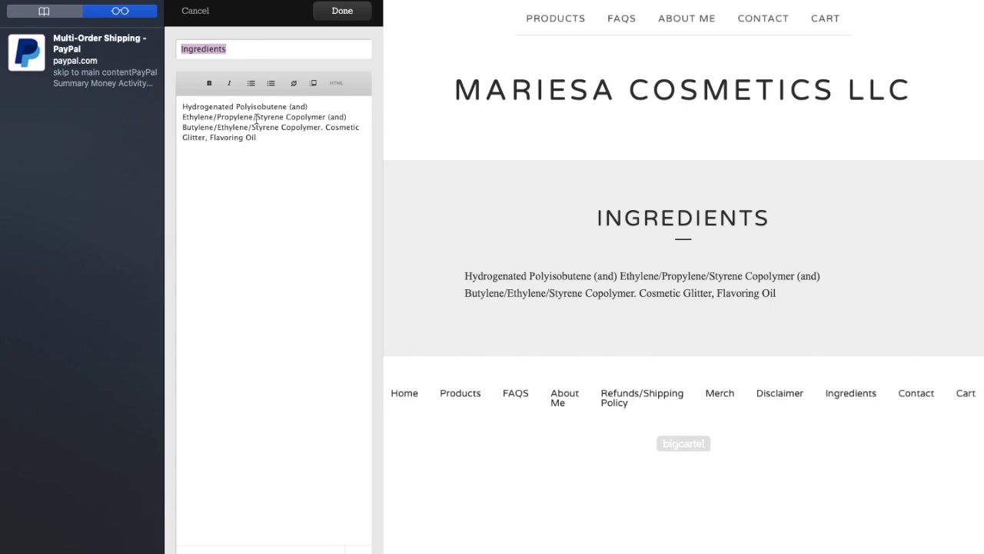
click(197, 16)
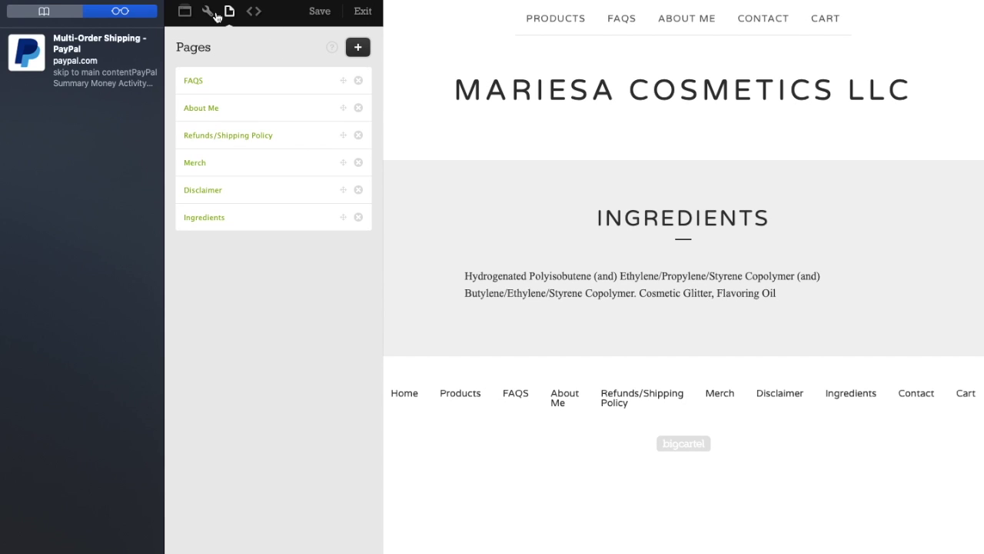
click(212, 12)
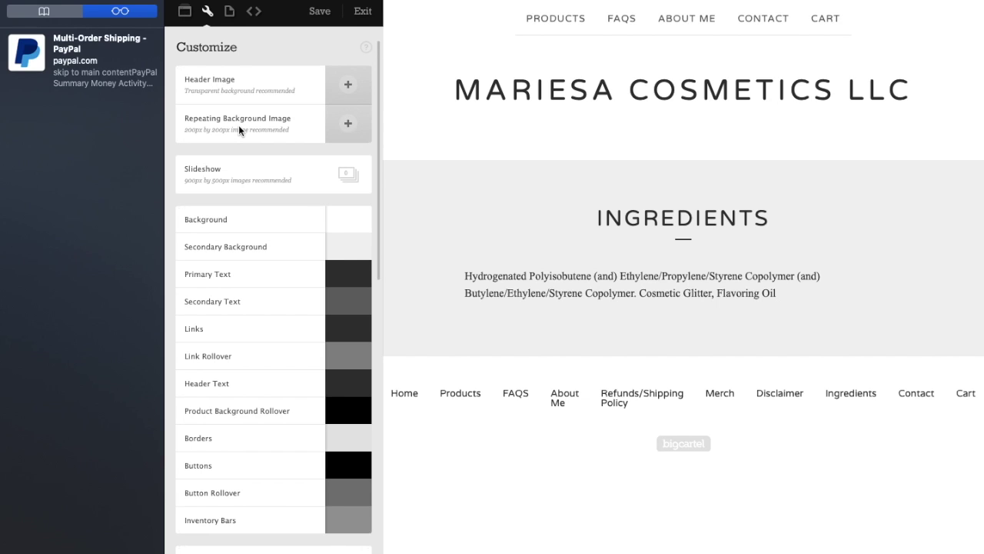
Set the Luna theme's Primary Text color to purple (#AD4FE8)
click(336, 278)
click(362, 331)
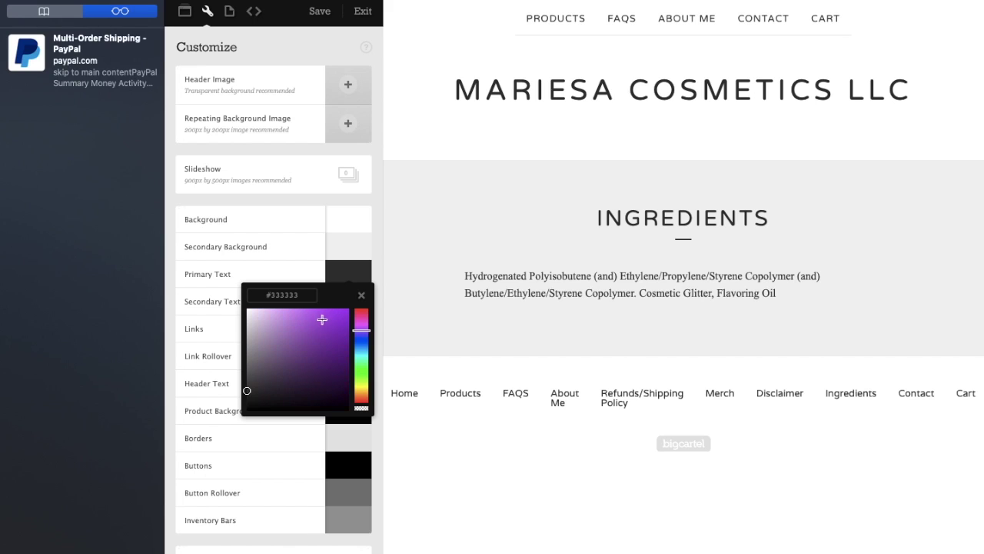
click(313, 317)
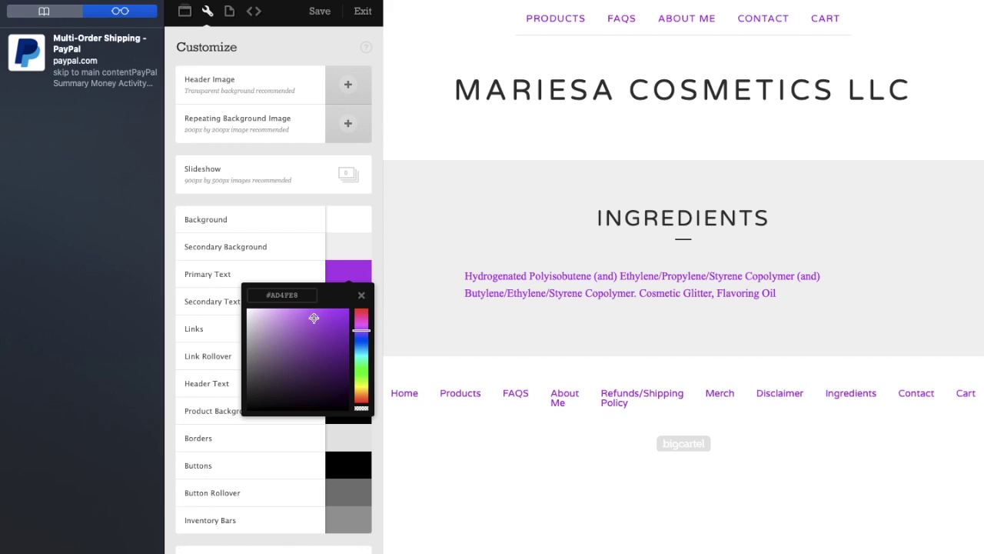
click(361, 295)
Try a near-black Background color for the theme, and settle on light pink (#E6C8C8)
click(349, 231)
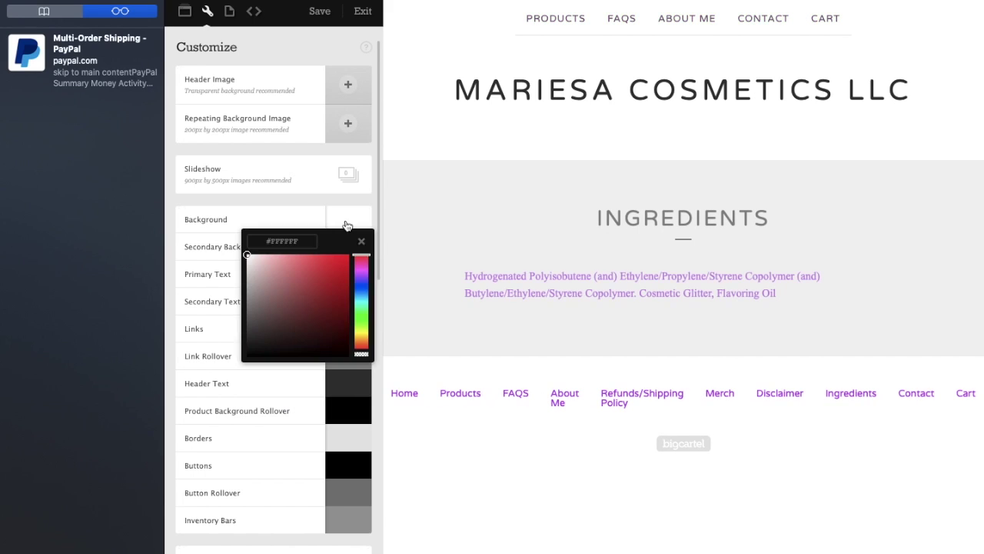
click(252, 353)
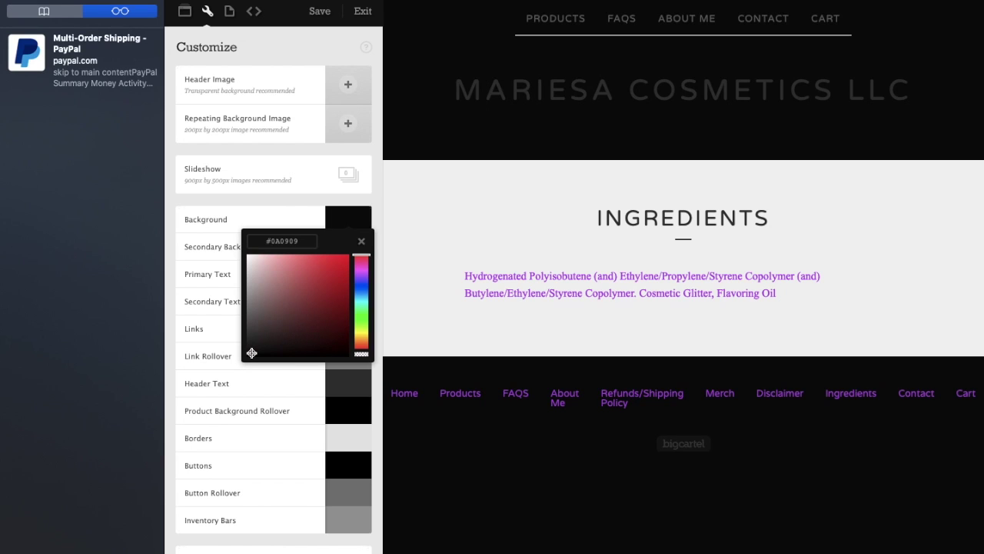
drag(276, 331, 273, 294)
click(262, 266)
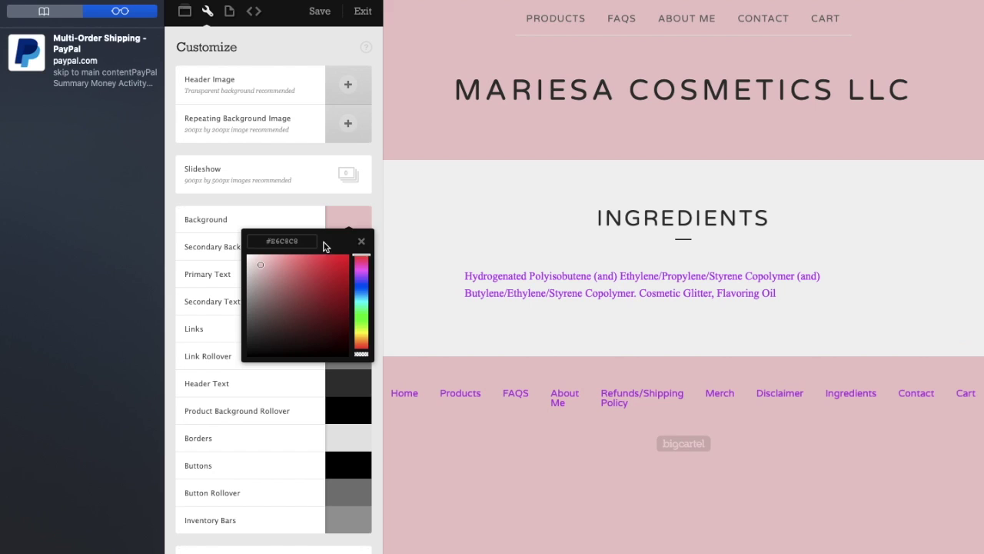
click(365, 240)
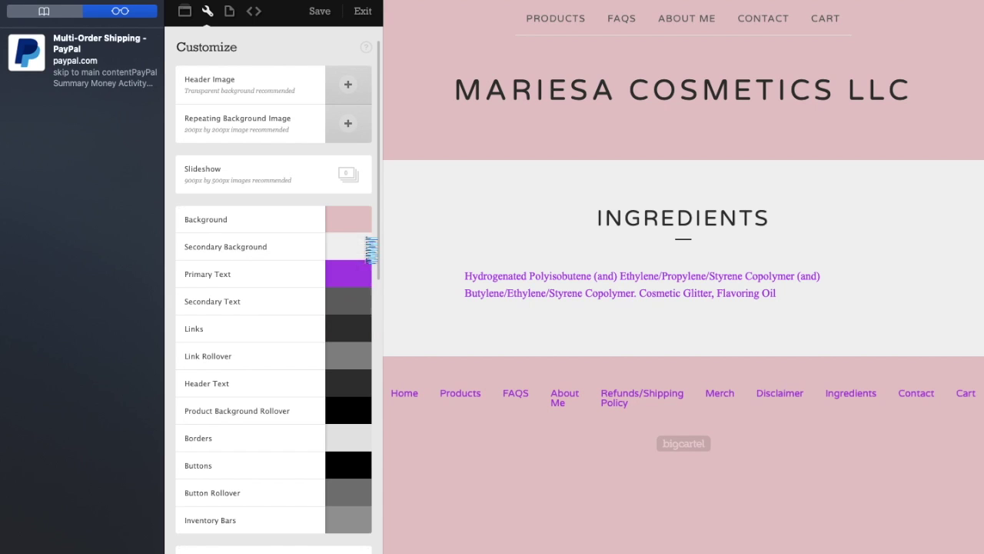
Set the theme's Links color to dark red (#B31D1D)
click(347, 337)
click(334, 393)
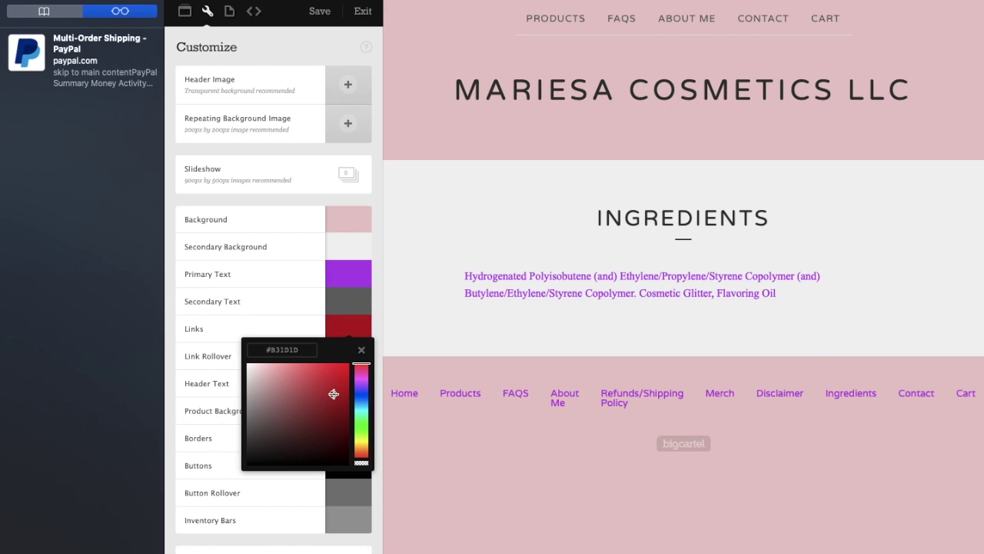
click(361, 351)
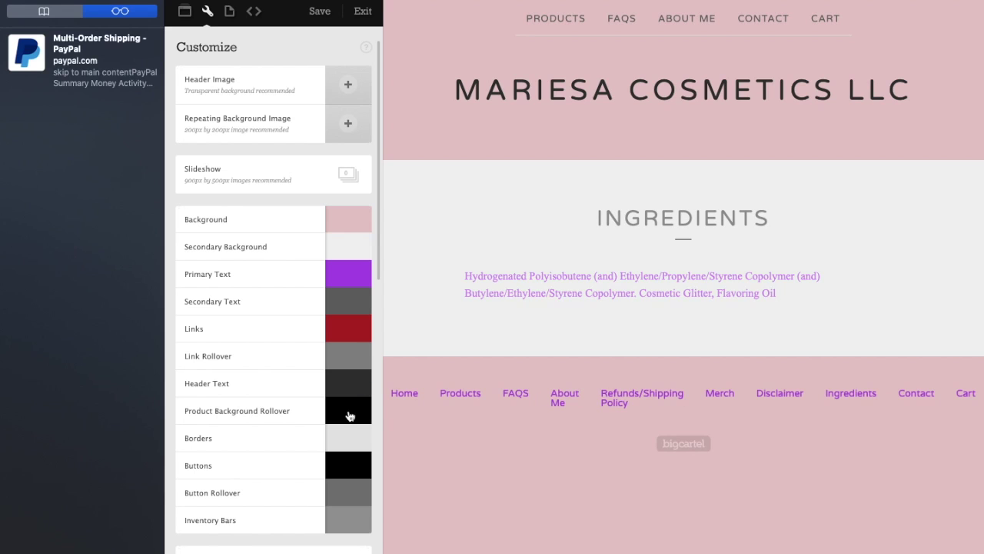
Show the shop's Products page in the preview and set the theme's Buttons color to purple
click(564, 23)
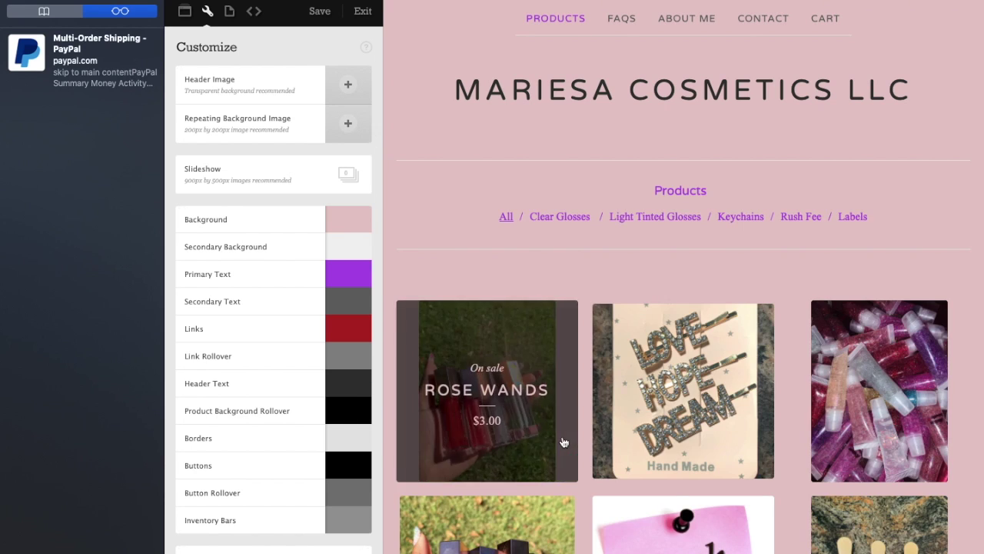
scroll(565, 442, down, 5)
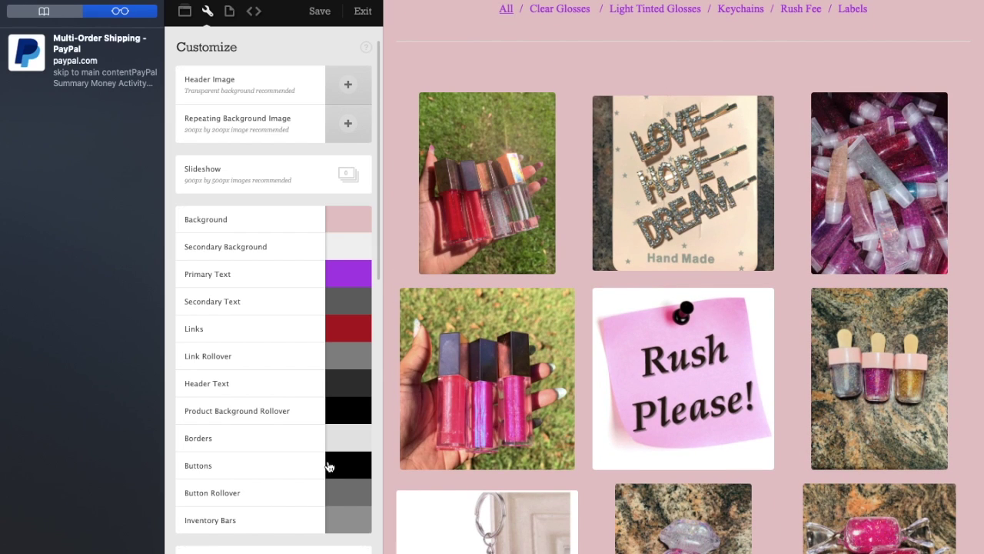
click(336, 468)
click(339, 526)
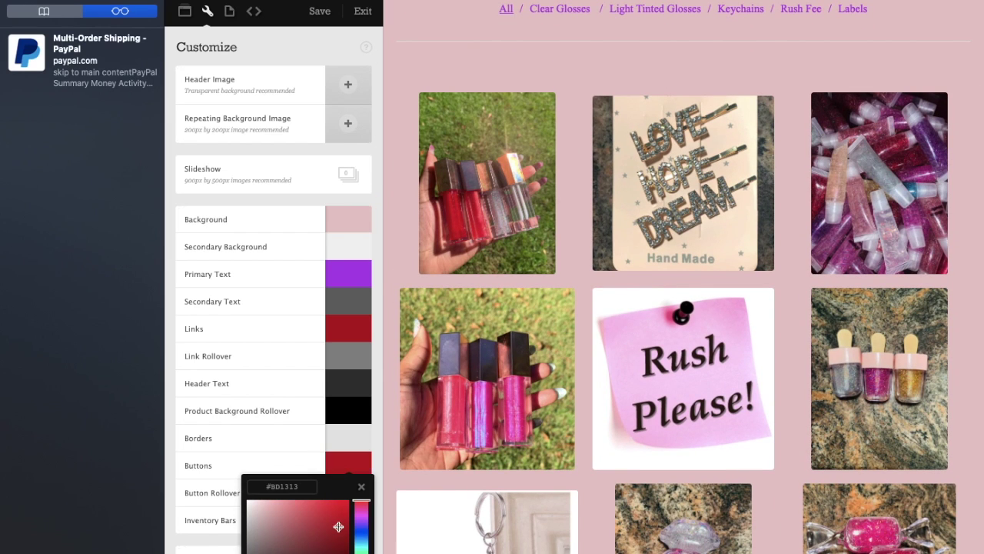
drag(360, 521, 359, 511)
click(361, 486)
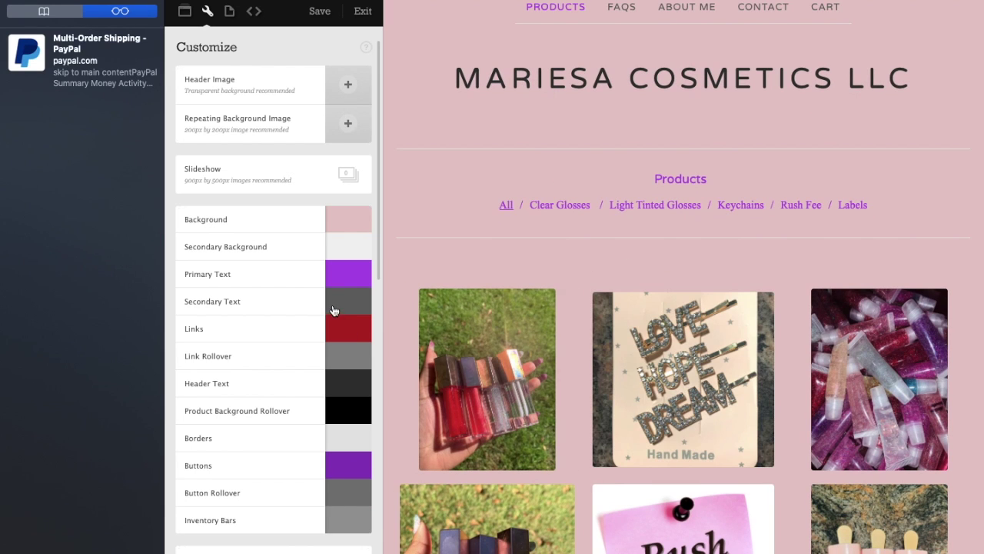
Browse the Primary Font choices, trying Vampiro One, and set the font to Lobster Two
scroll(327, 381, down, 5)
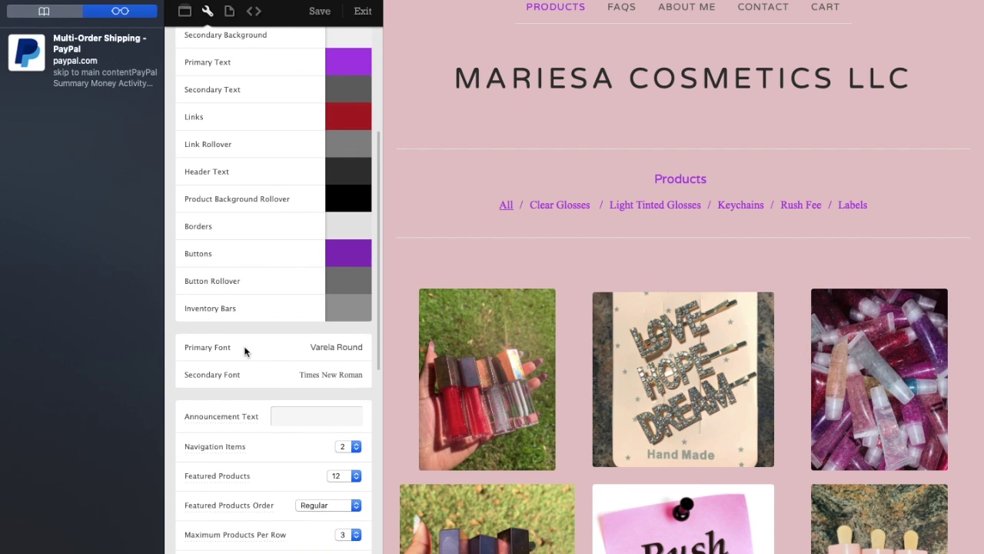
click(325, 348)
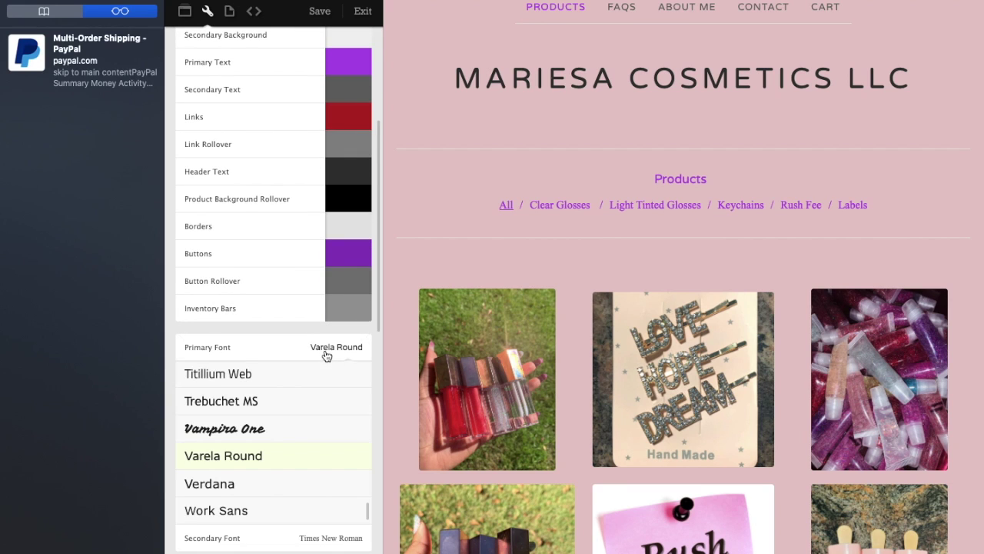
click(247, 428)
scroll(246, 429, up, 15)
scroll(246, 429, up, 6)
scroll(246, 431, down, 2)
click(227, 495)
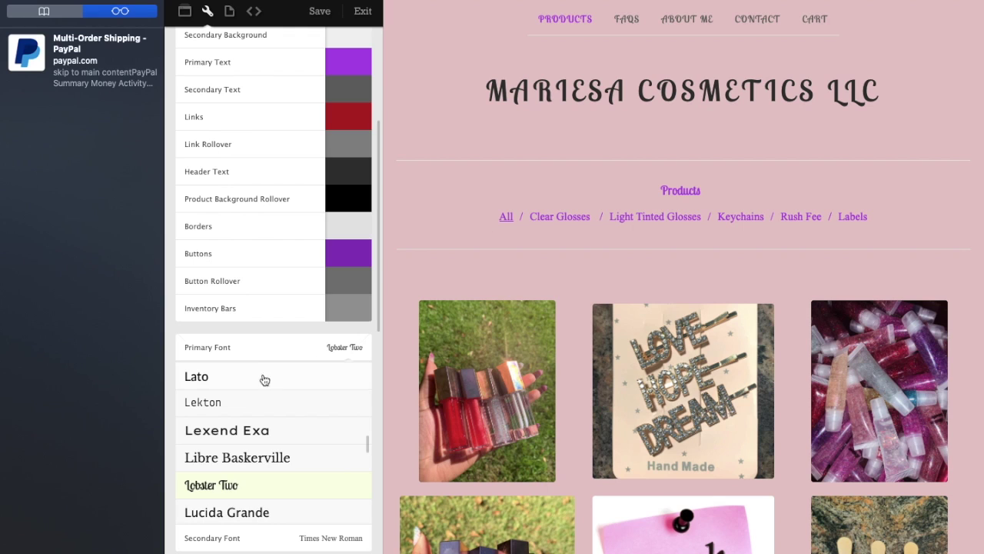
scroll(259, 426, up, 10)
scroll(261, 426, up, 8)
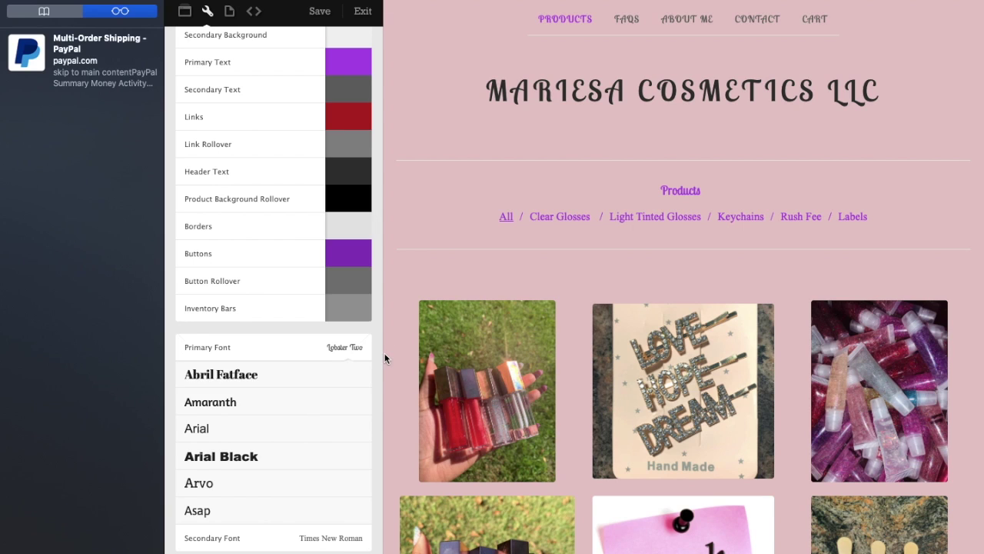
click(344, 350)
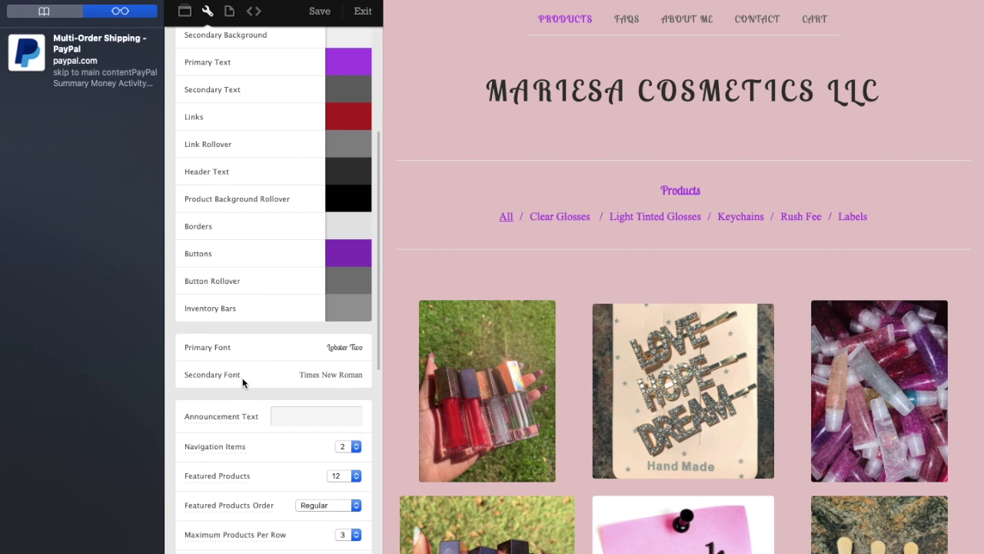
Set the theme's Secondary Font to Lobster Two
click(318, 374)
scroll(229, 469, down, 2)
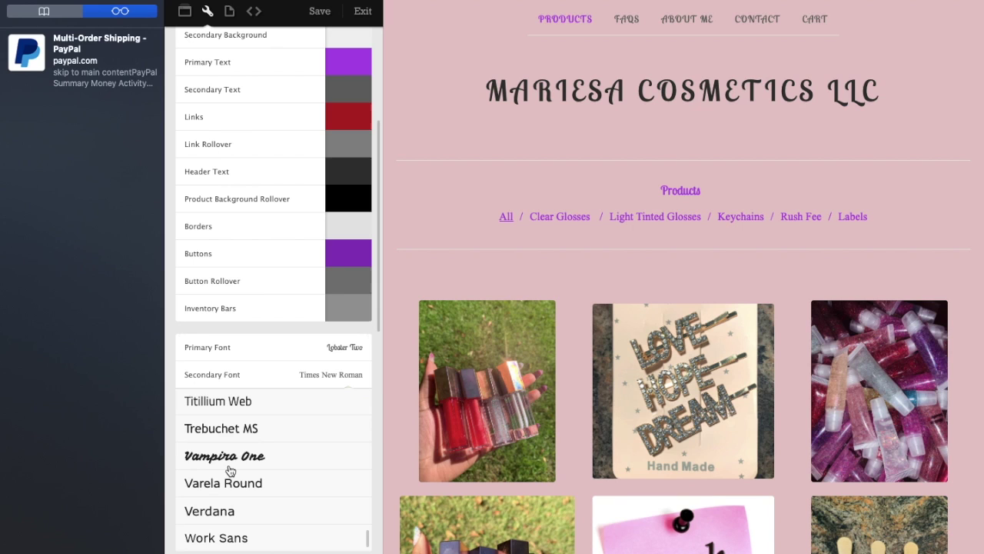
scroll(229, 471, up, 10)
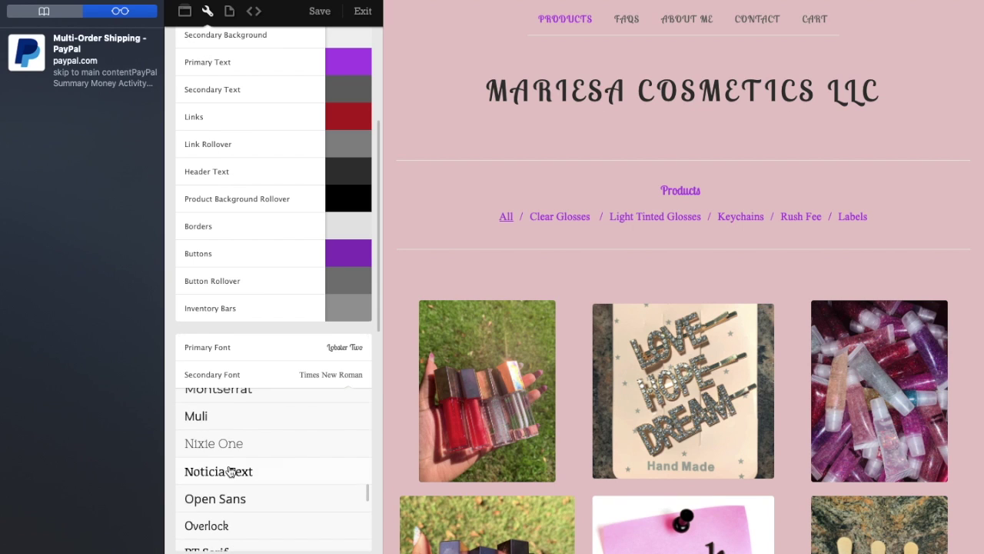
scroll(229, 470, up, 3)
click(215, 476)
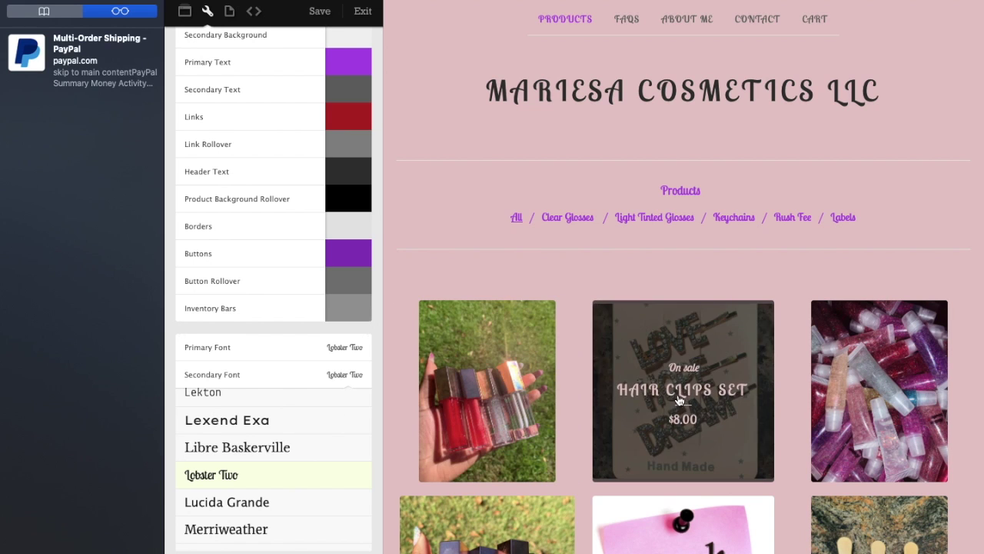
Examine the product grid in the preview and look through the theme's remaining display and social media options
scroll(692, 346, down, 5)
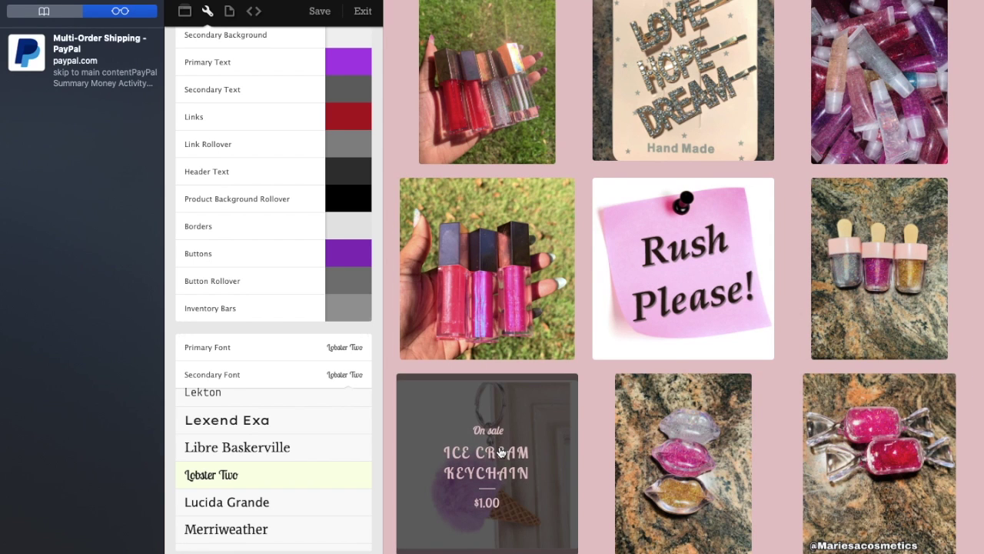
scroll(262, 280, up, 5)
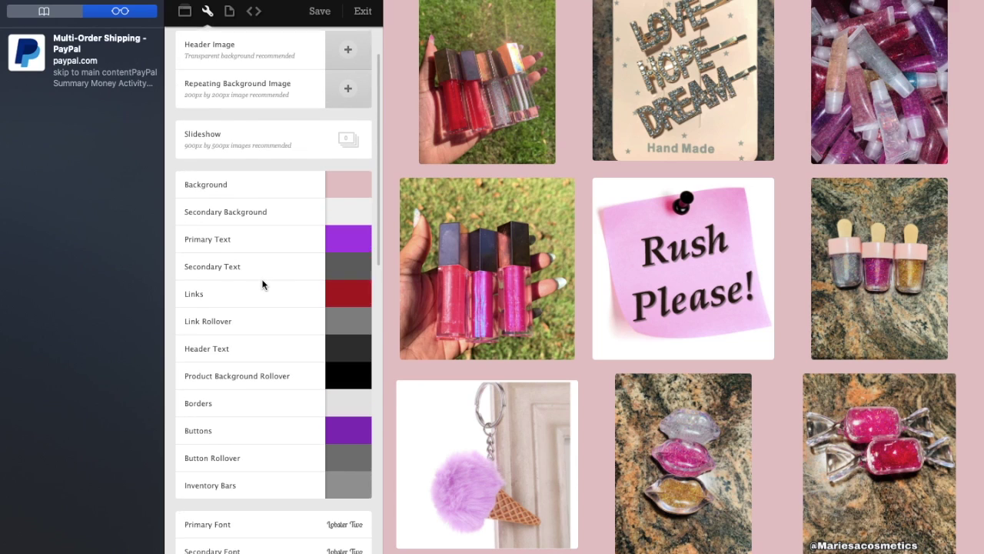
scroll(262, 284, up, 2)
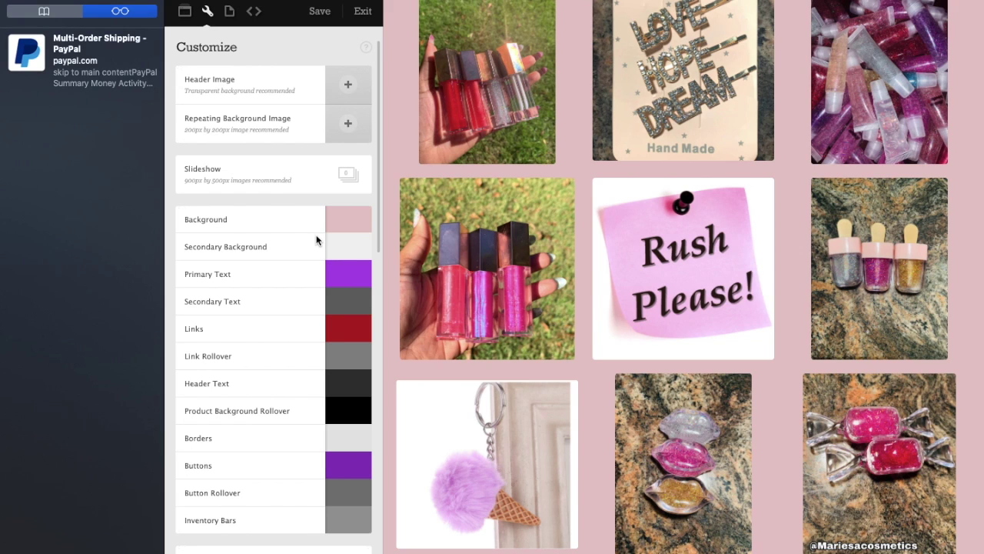
scroll(263, 153, down, 15)
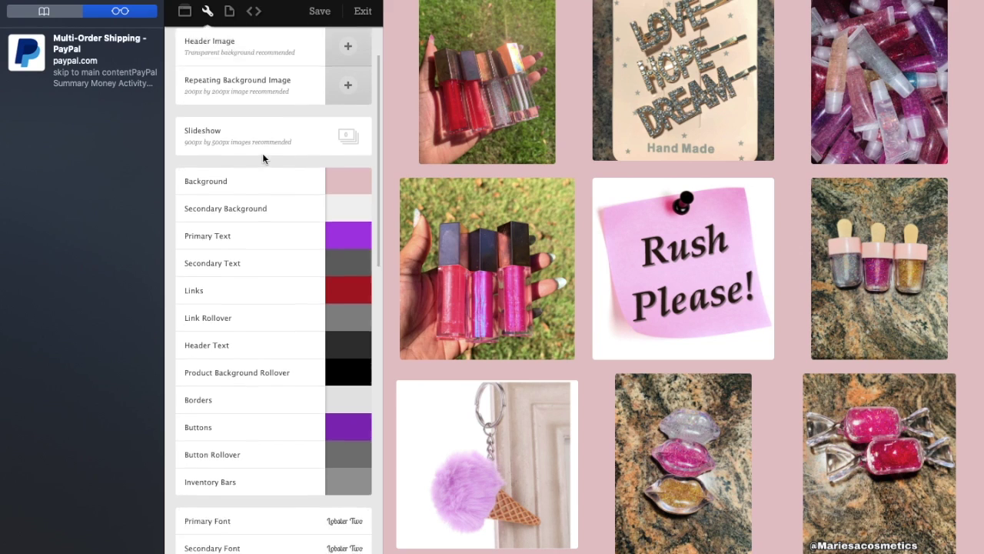
scroll(263, 153, down, 5)
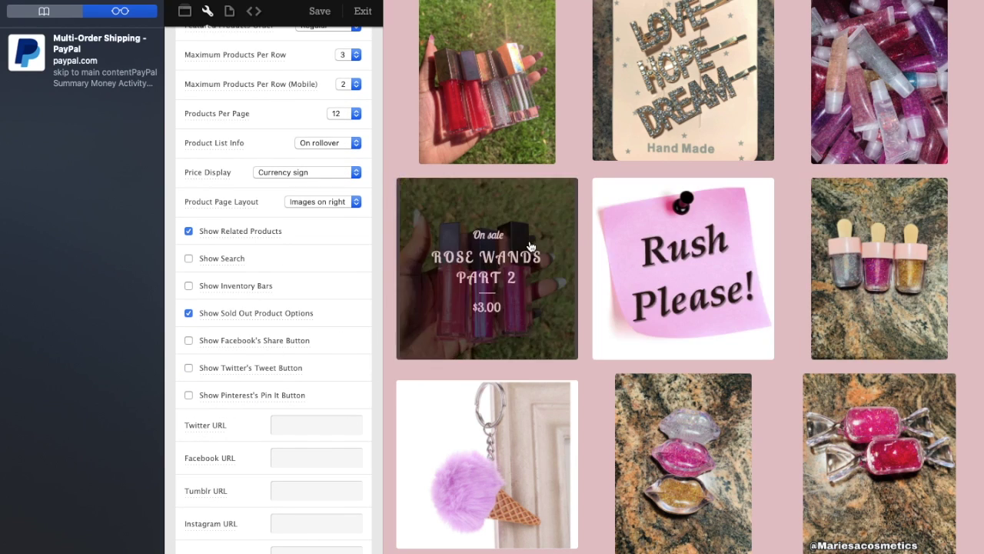
Open the Rose Wands Part 2 product in the preview and review its images, details and related products
click(530, 341)
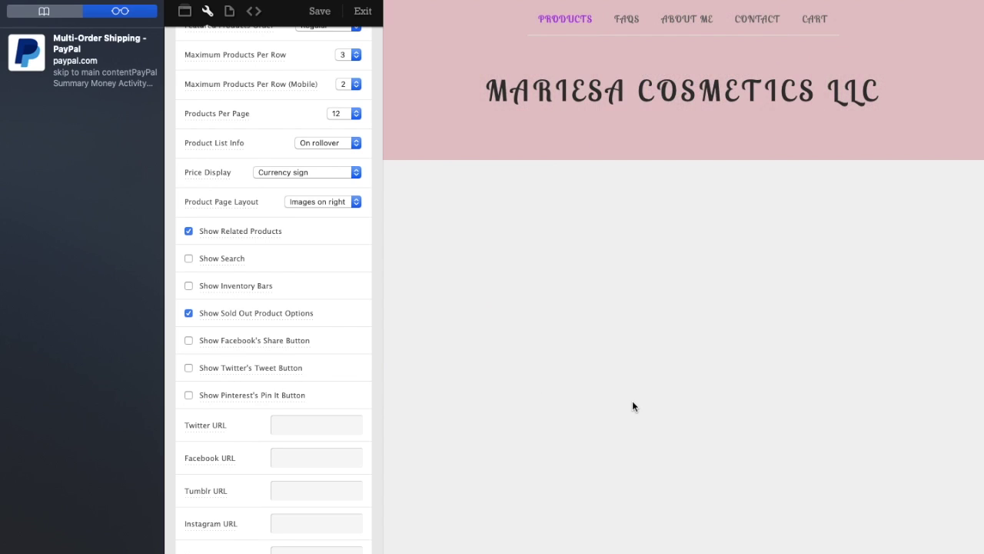
scroll(632, 401, down, 10)
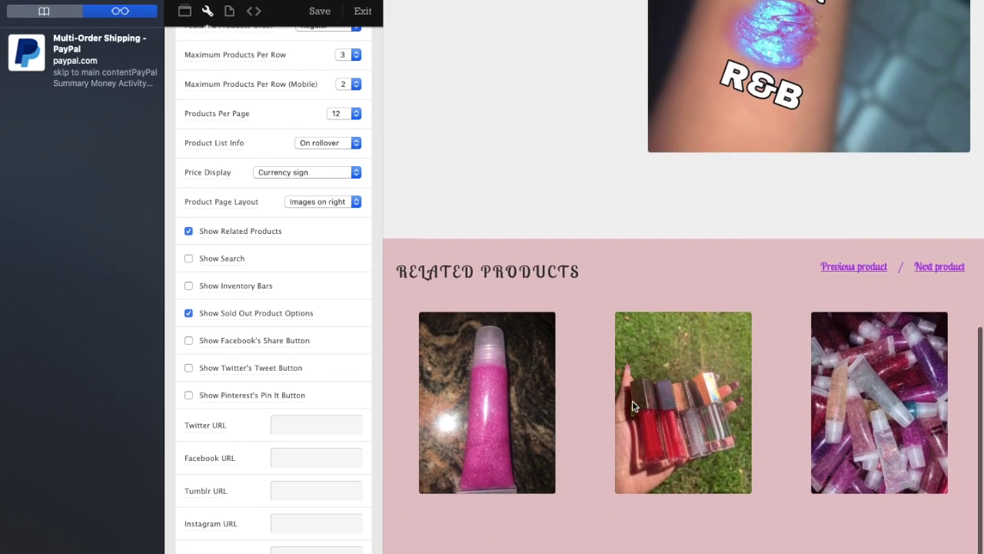
scroll(618, 338, up, 3)
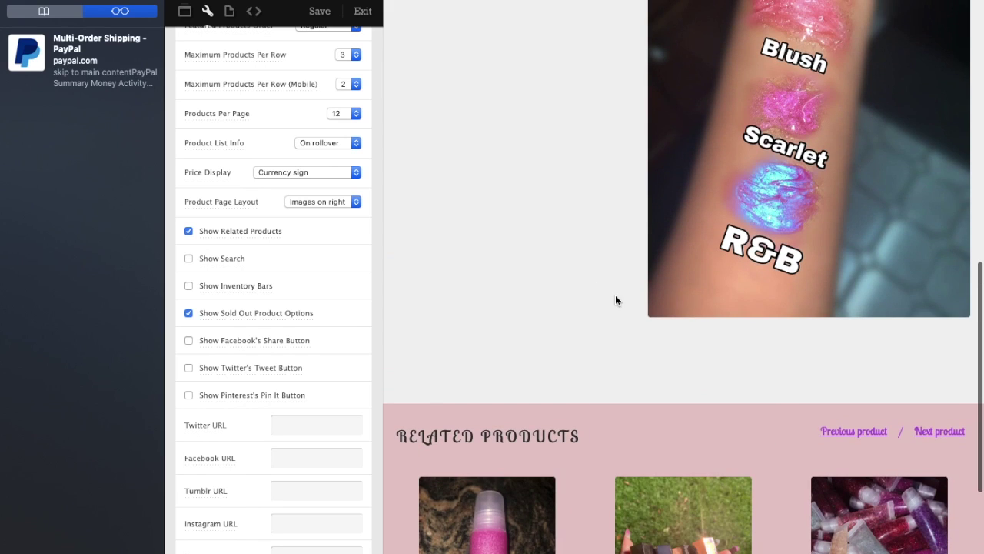
scroll(573, 265, up, 3)
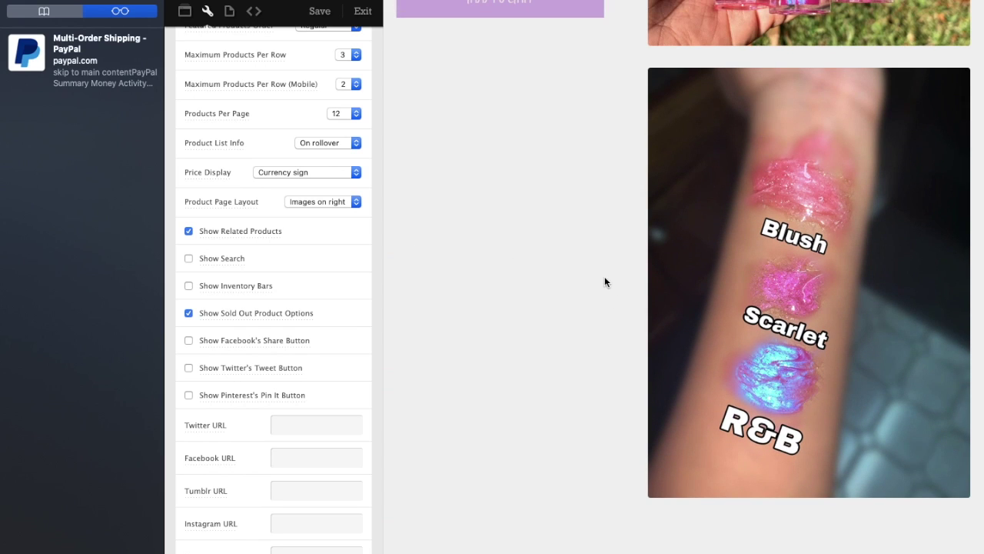
scroll(600, 280, up, 7)
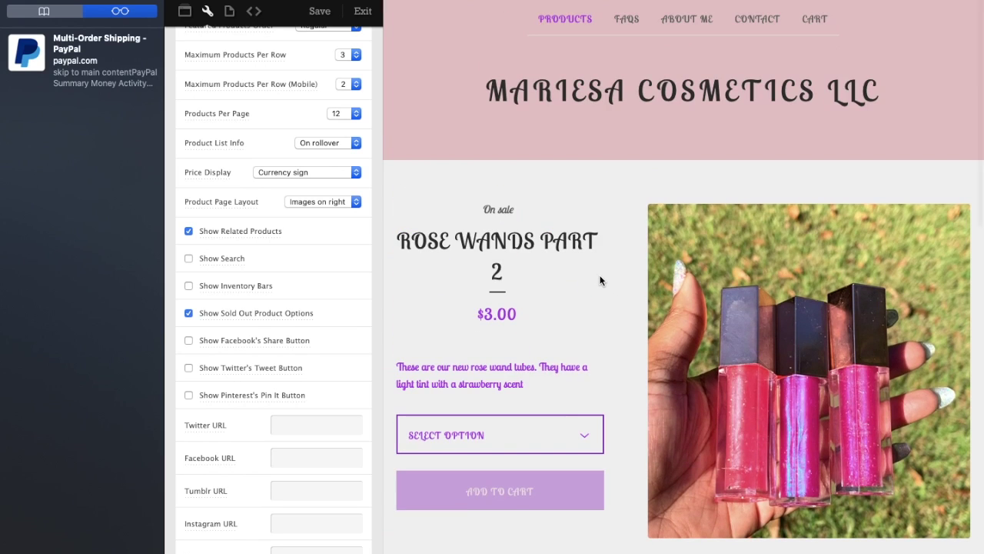
scroll(281, 118, up, 5)
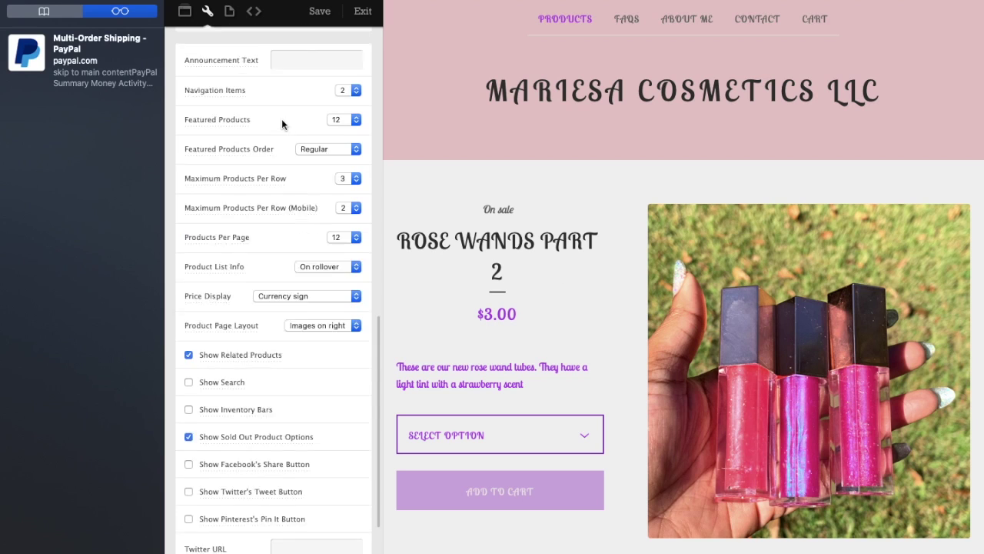
Apply the Sunscreen theme to the preview and examine how it displays the Rose Wands product page
click(185, 12)
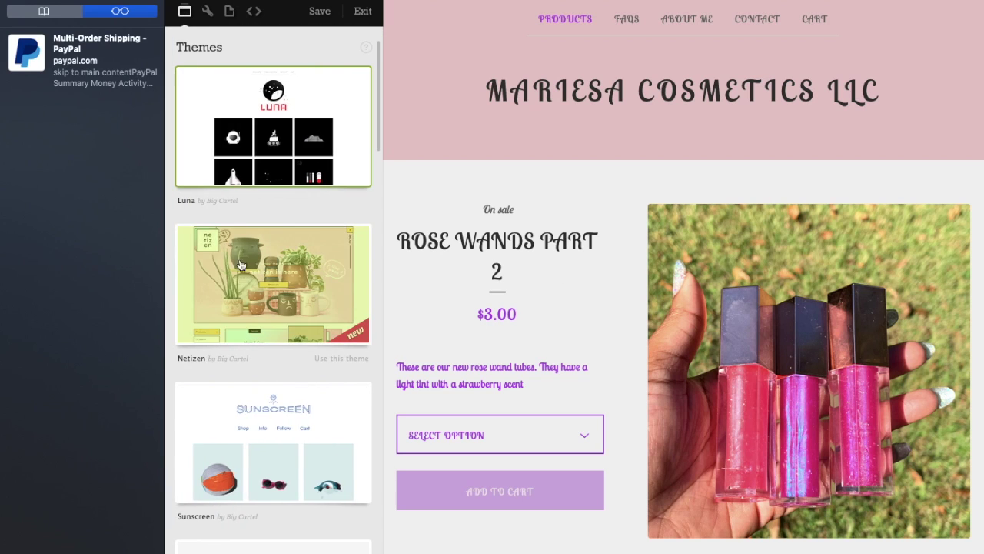
click(207, 429)
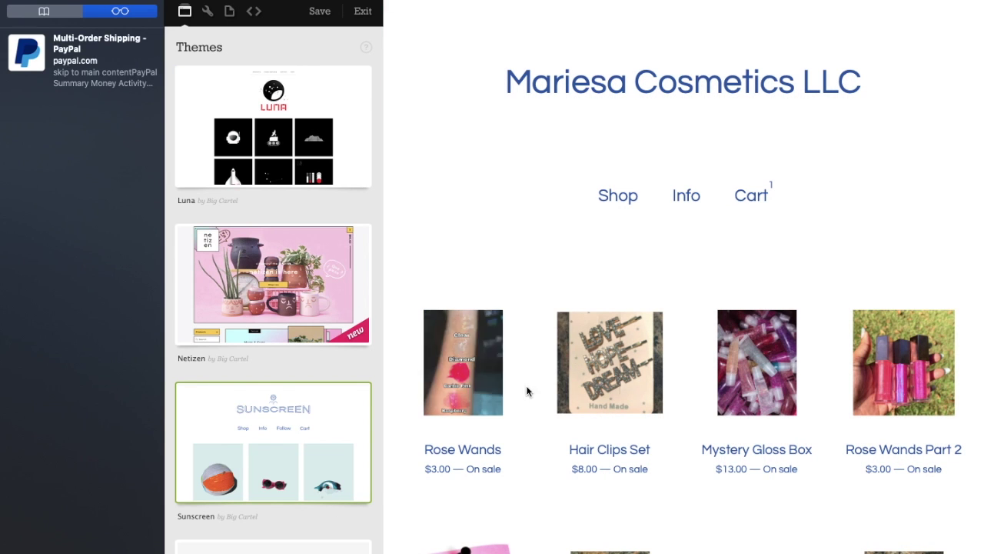
scroll(558, 418, down, 20)
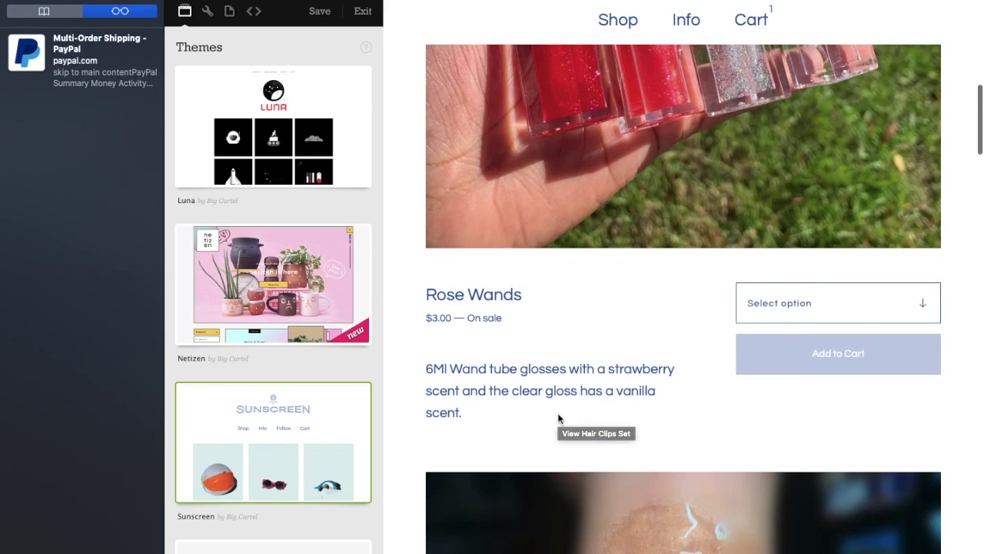
scroll(559, 418, down, 15)
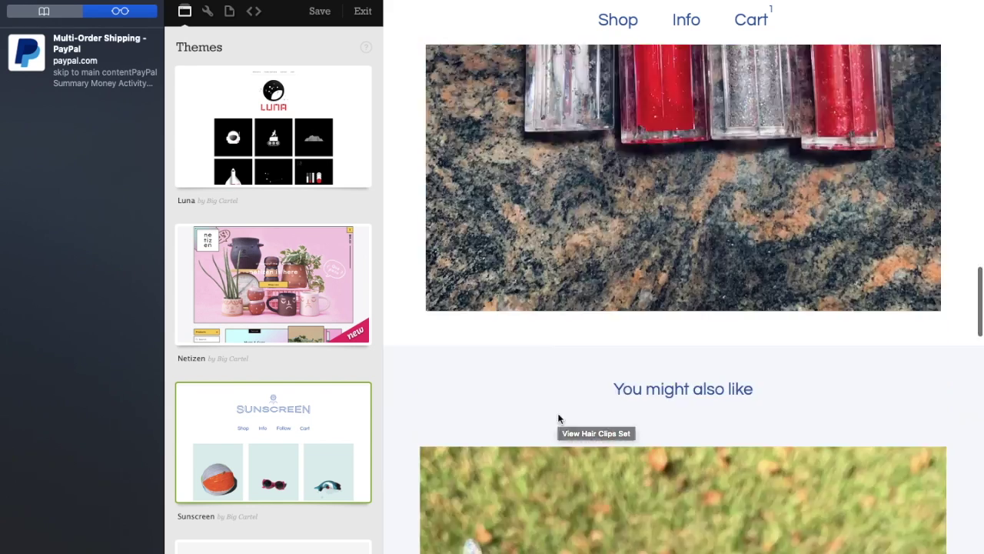
Apply the Luna theme to the preview and examine how it displays the Rose Wands product images and related products
scroll(559, 418, up, 1)
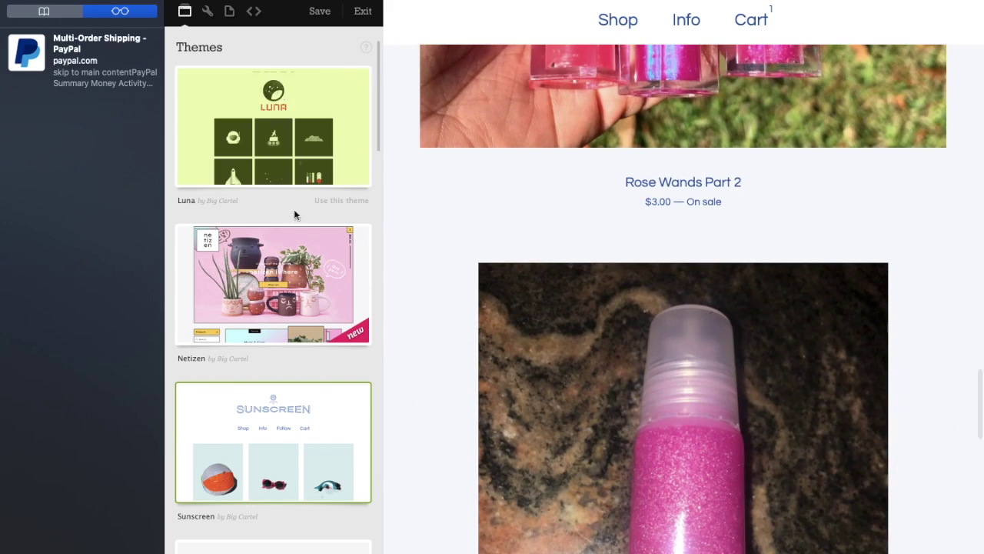
click(284, 127)
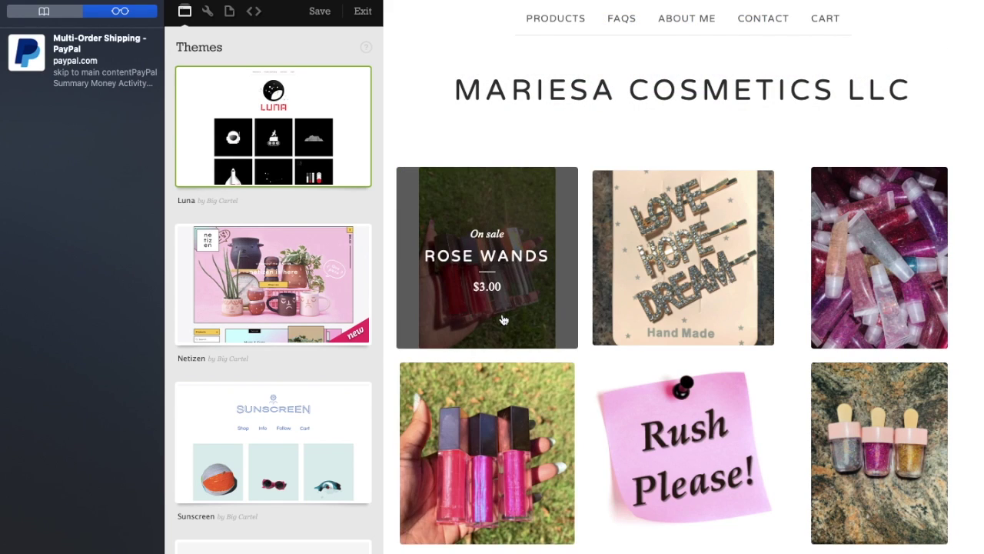
scroll(628, 457, down, 15)
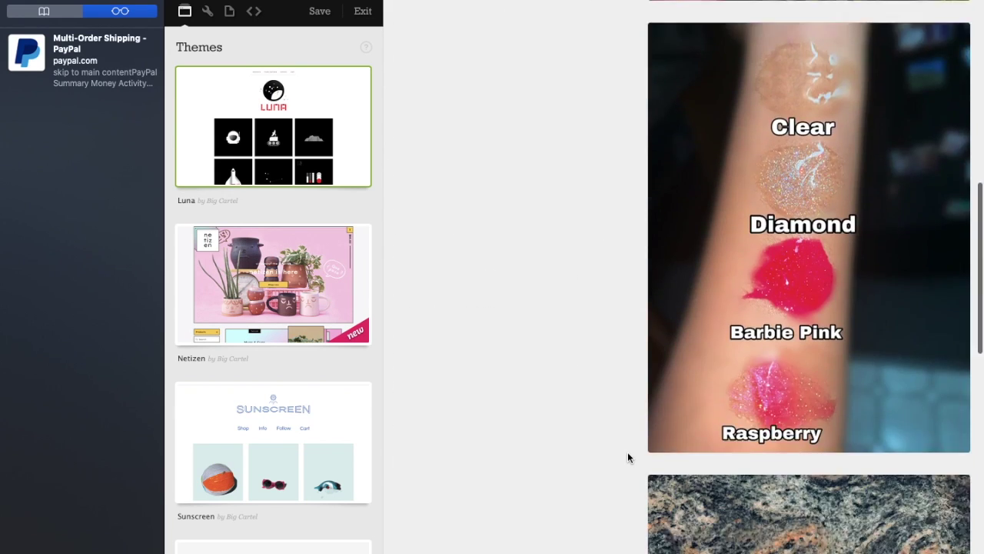
scroll(628, 457, up, 2)
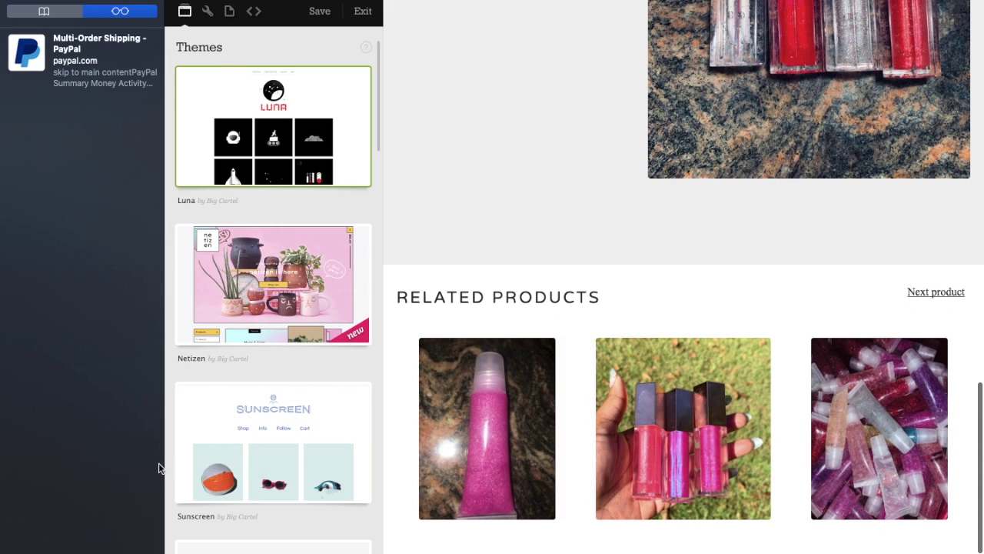
Apply the Ranger theme to the preview, then open the Rose Wands product and review its images, options and description
scroll(219, 477, down, 6)
scroll(223, 461, down, 3)
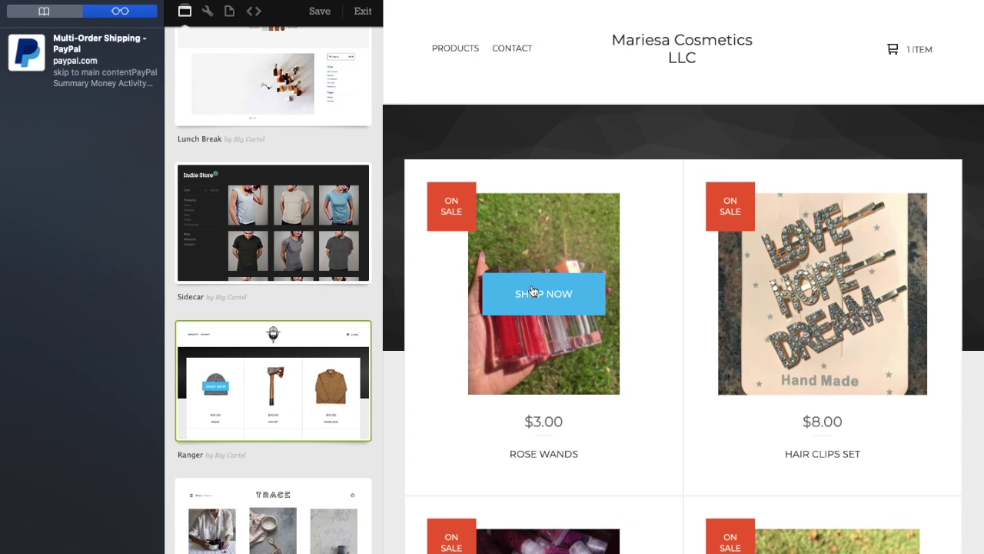
click(558, 455)
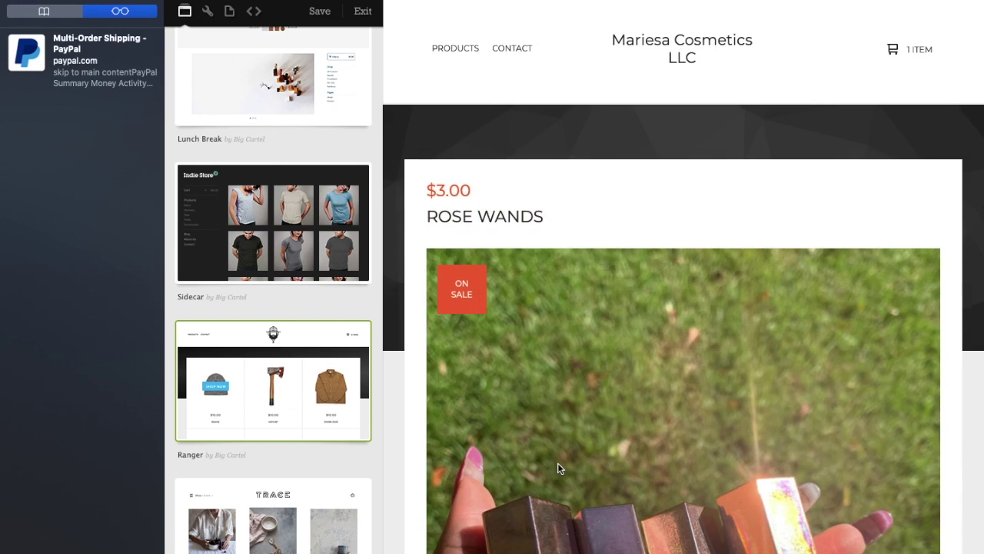
scroll(558, 463, down, 8)
scroll(558, 462, down, 2)
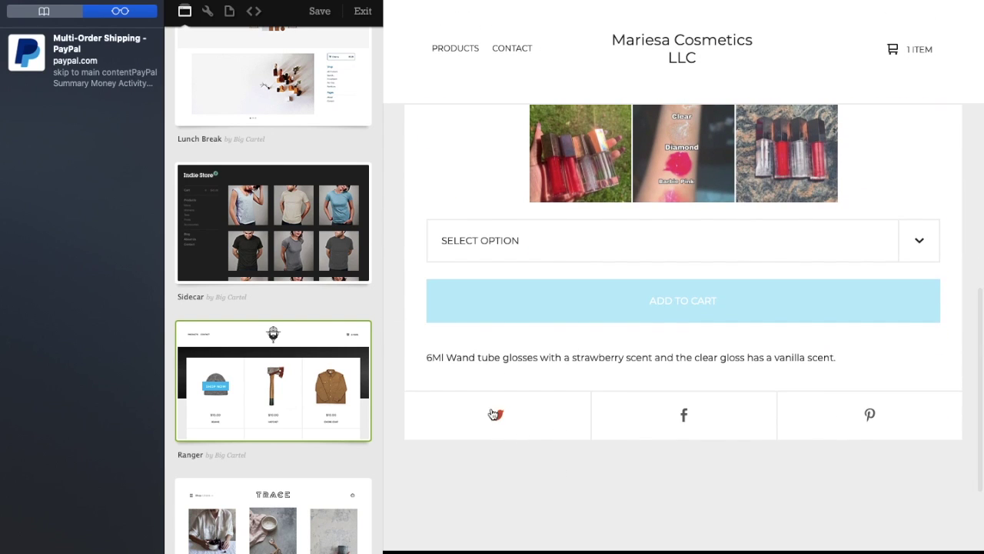
Open the Ranger theme's customization settings and examine its display and social media URL options alongside the product page's share links and footer
click(207, 11)
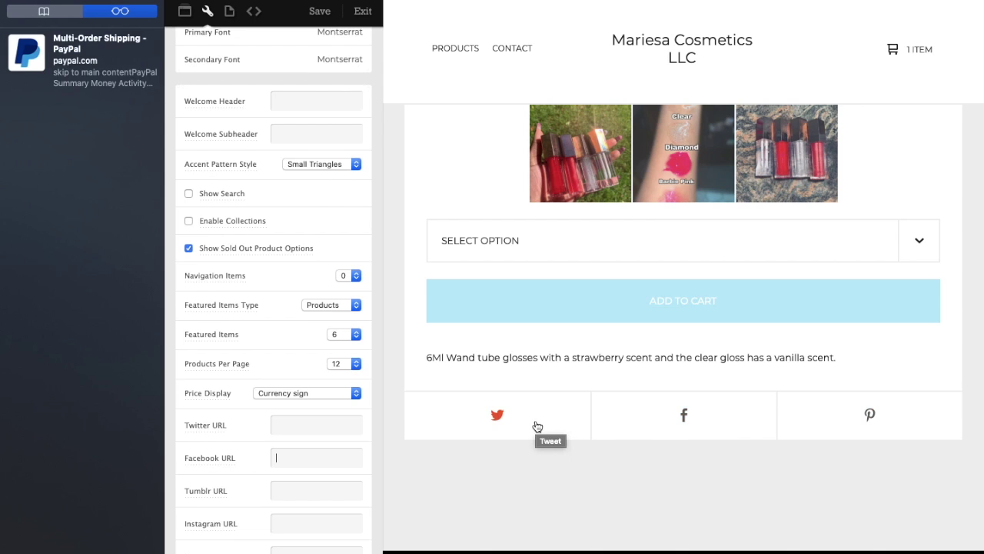
scroll(577, 231, up, 10)
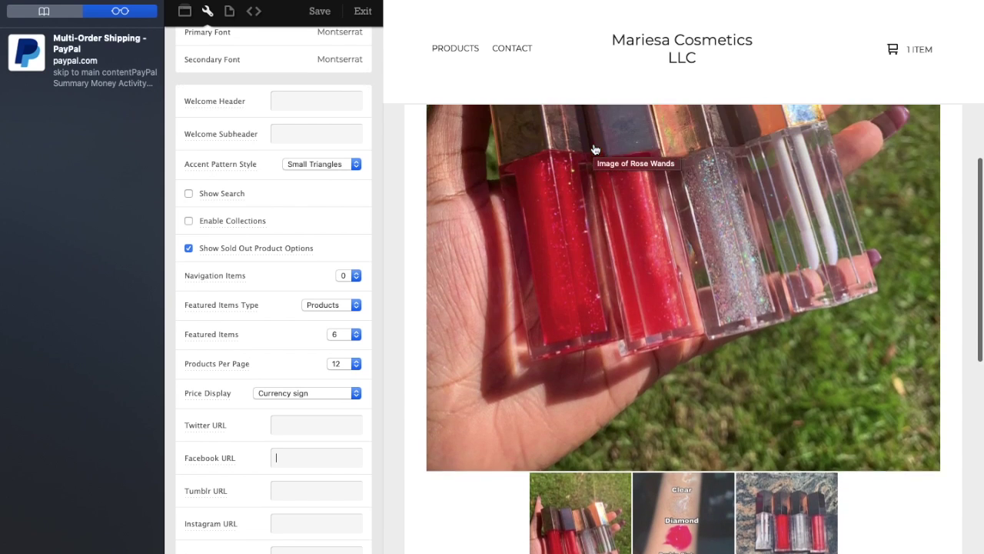
scroll(536, 354, down, 10)
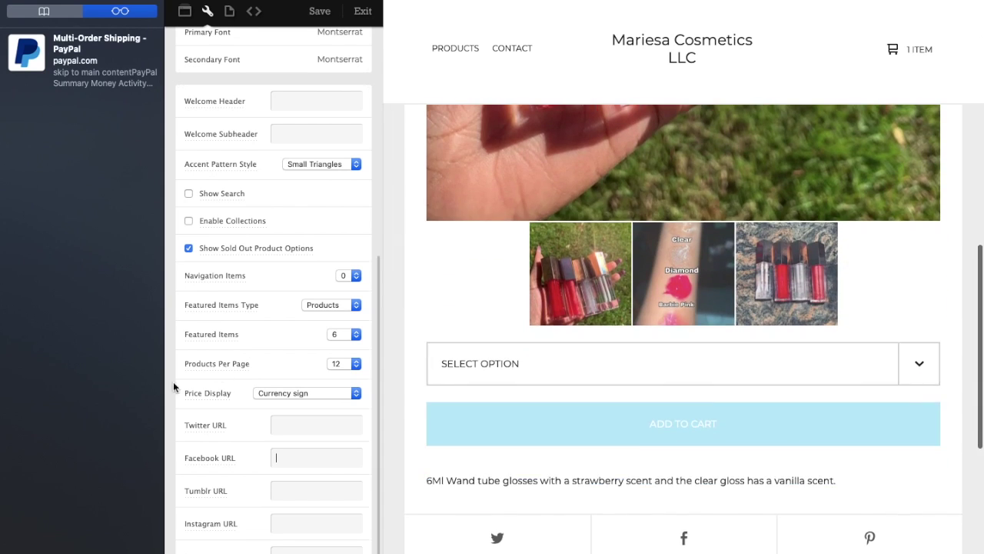
click(278, 456)
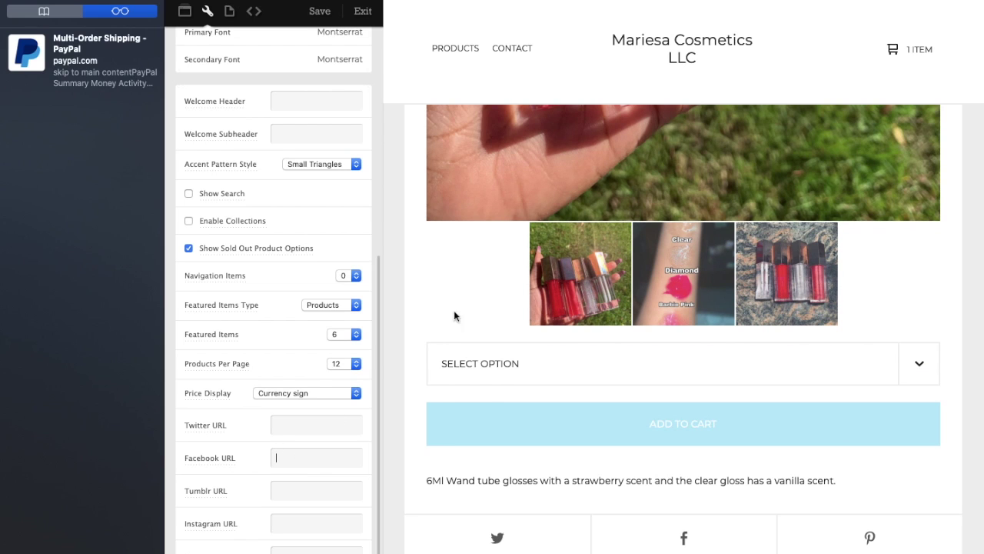
scroll(542, 385, down, 5)
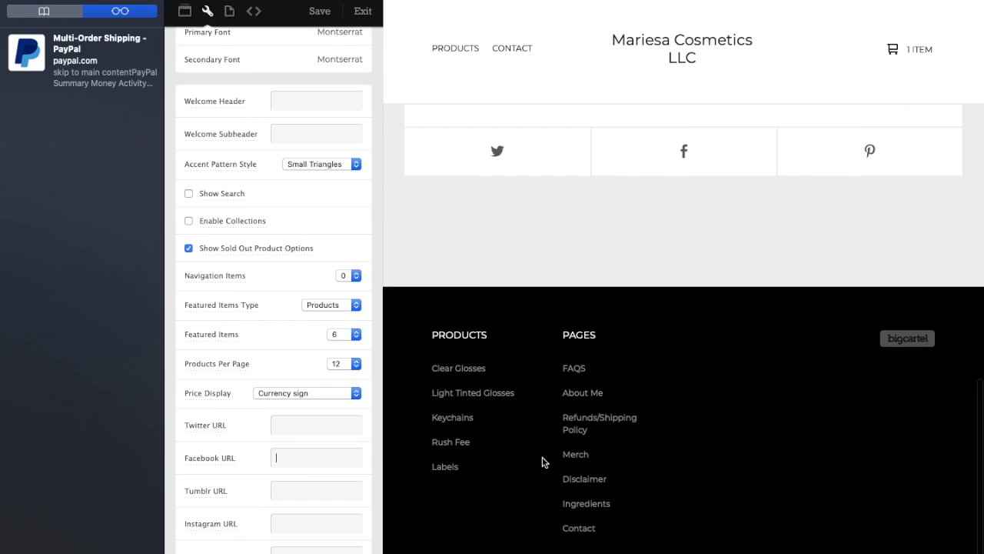
scroll(686, 230, up, 10)
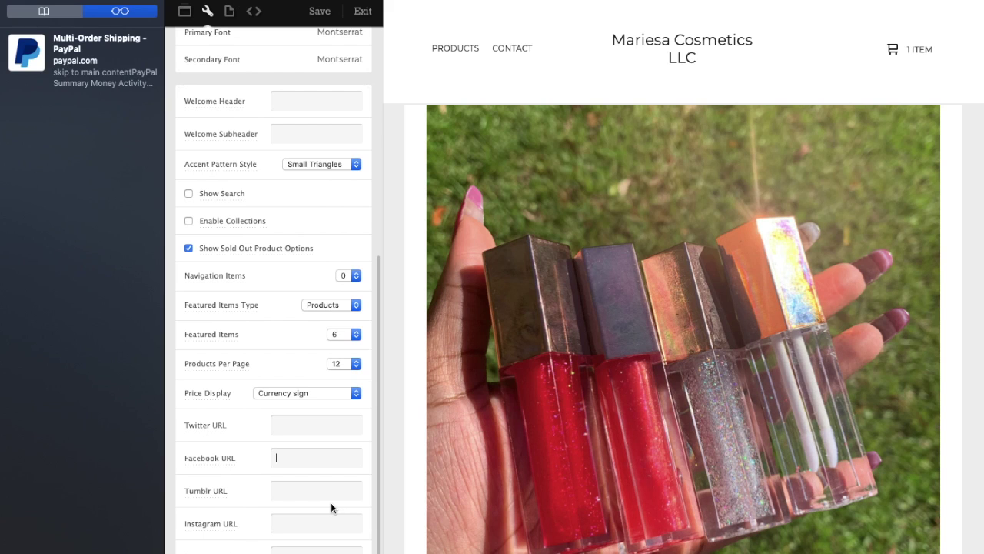
click(684, 323)
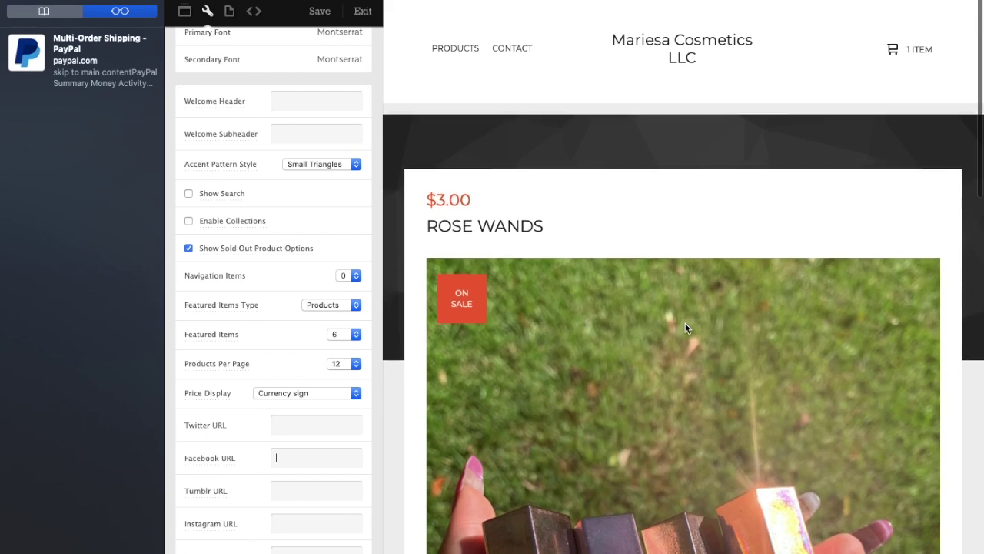
scroll(285, 202, up, 10)
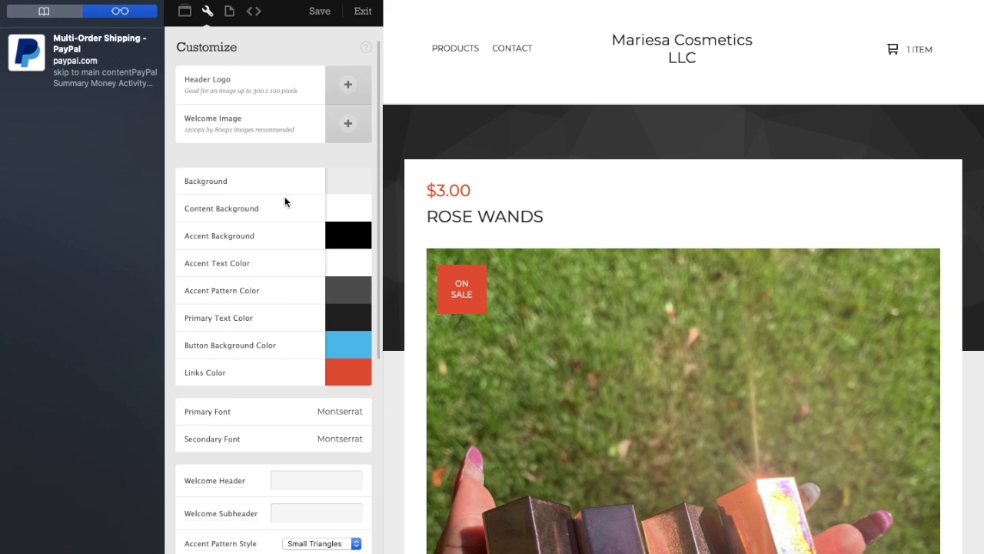